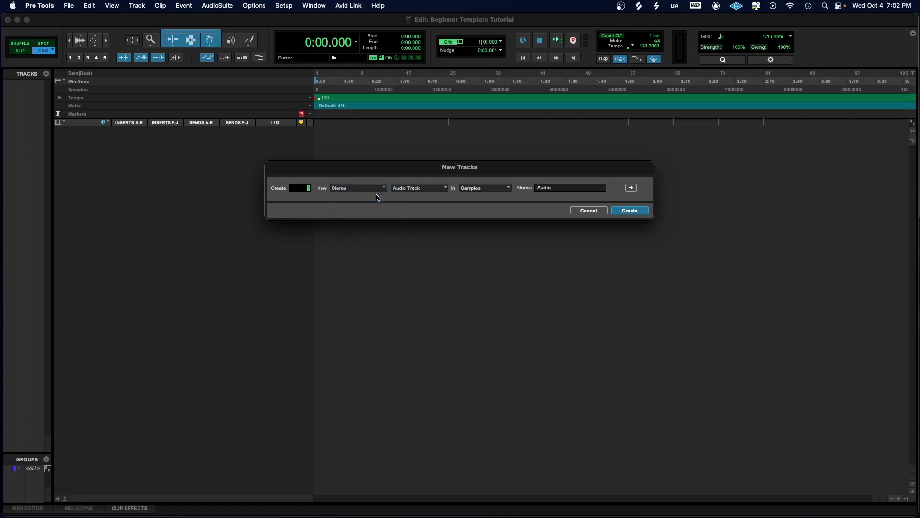
Step: Set the first stereo entry's track type to Master Fader and add a second track row
left_click(422, 192)
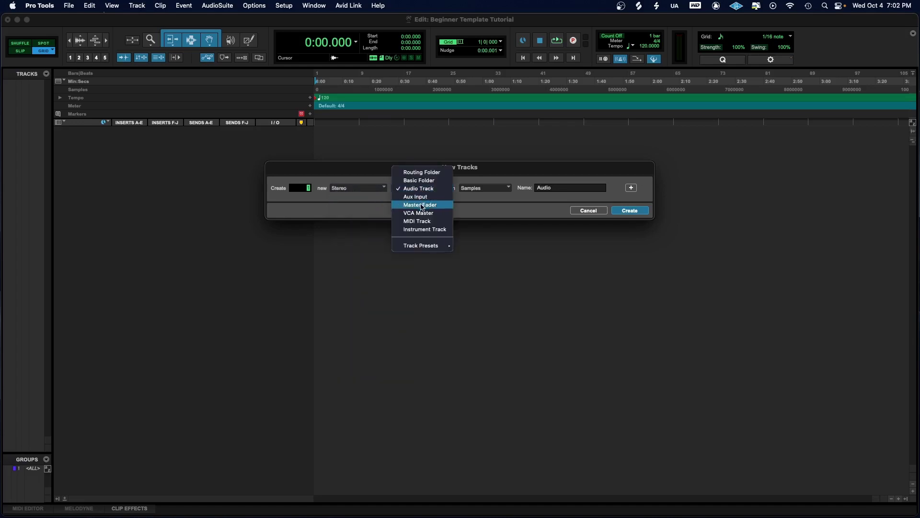
left_click(421, 205)
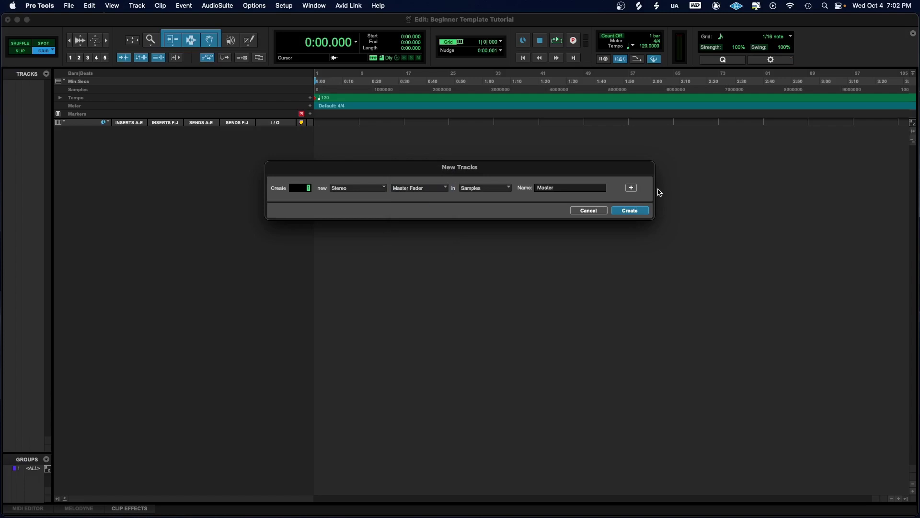
left_click(633, 187)
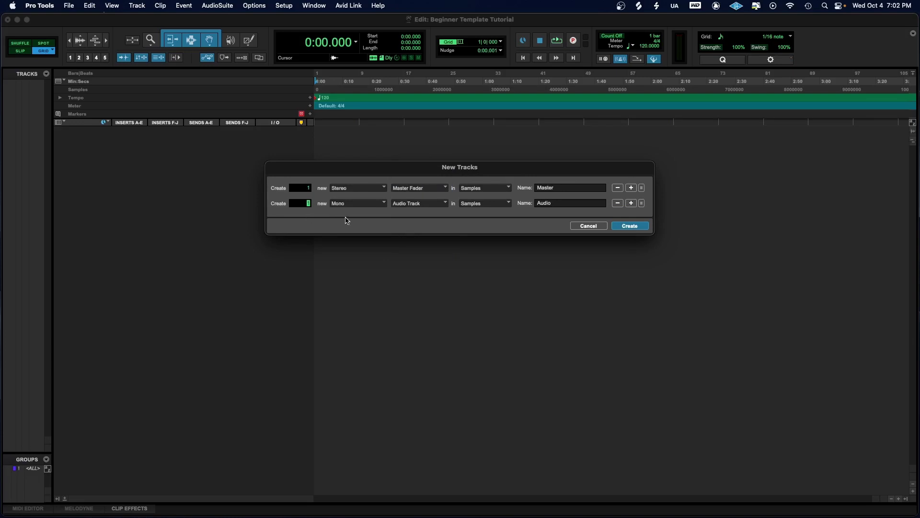
Step: Make the second row a stereo Aux Input named Sub Master, and add another track row
left_click(351, 203)
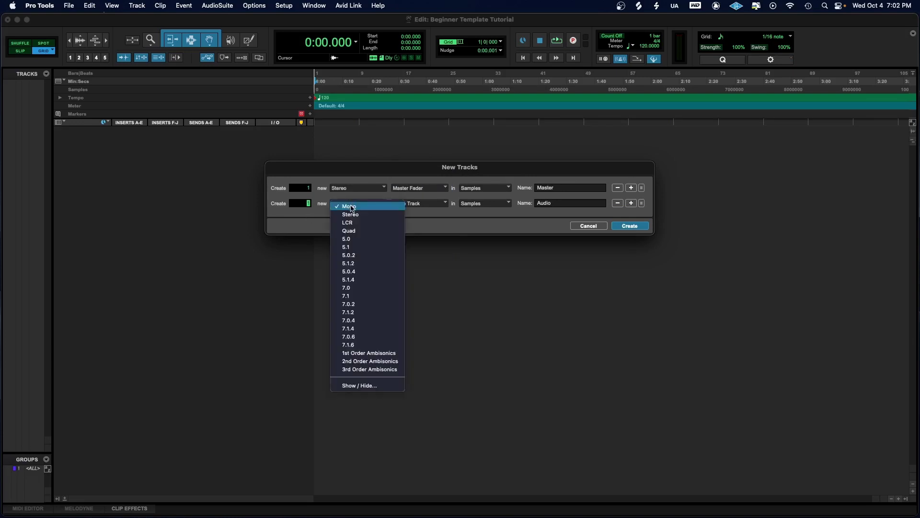
left_click(351, 214)
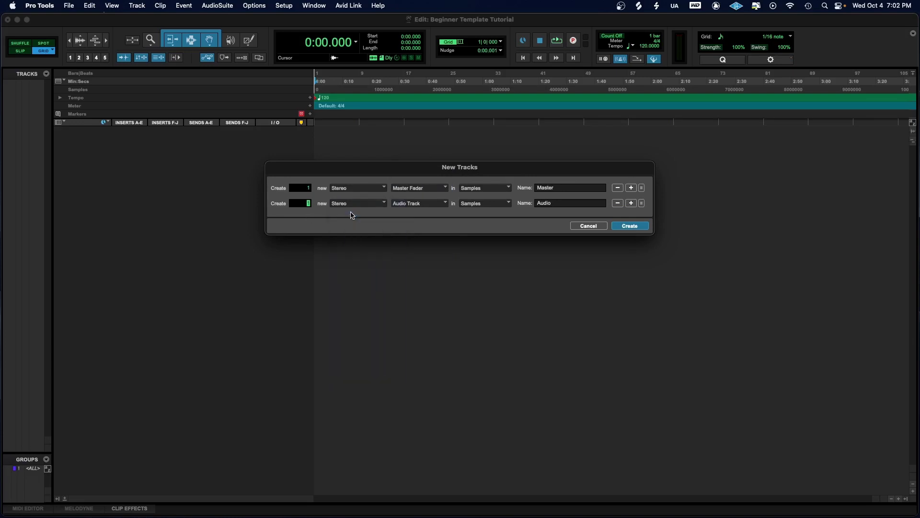
left_click(414, 204)
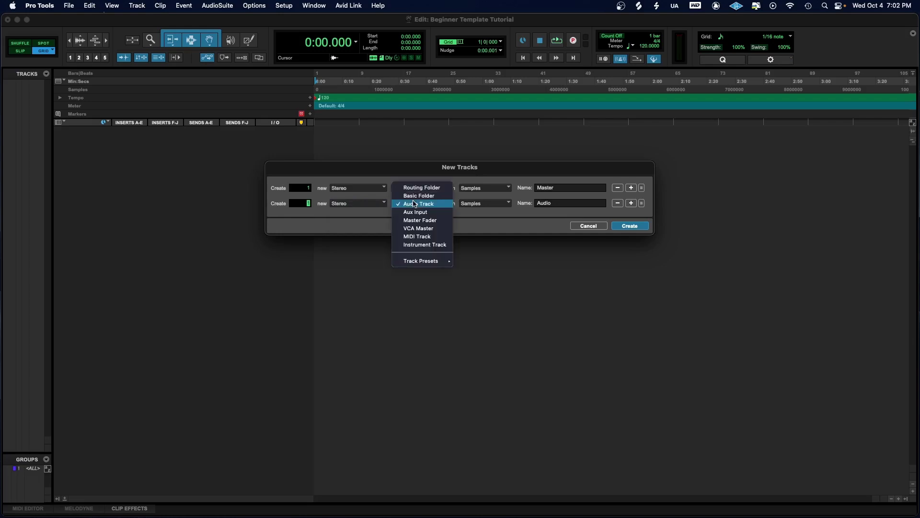
left_click(443, 211)
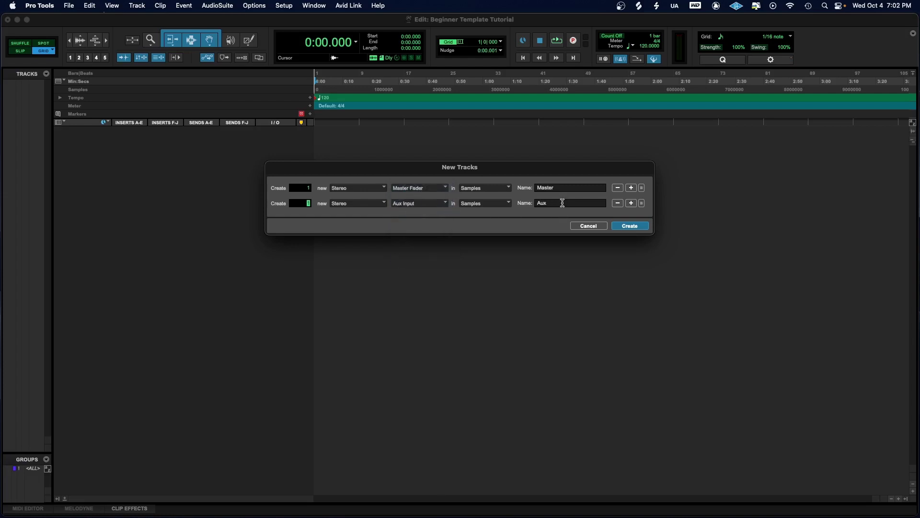
key("BackSpace")
key("BackSpace")
key("BackSpace")
type("Sub Mast")
left_click(630, 204)
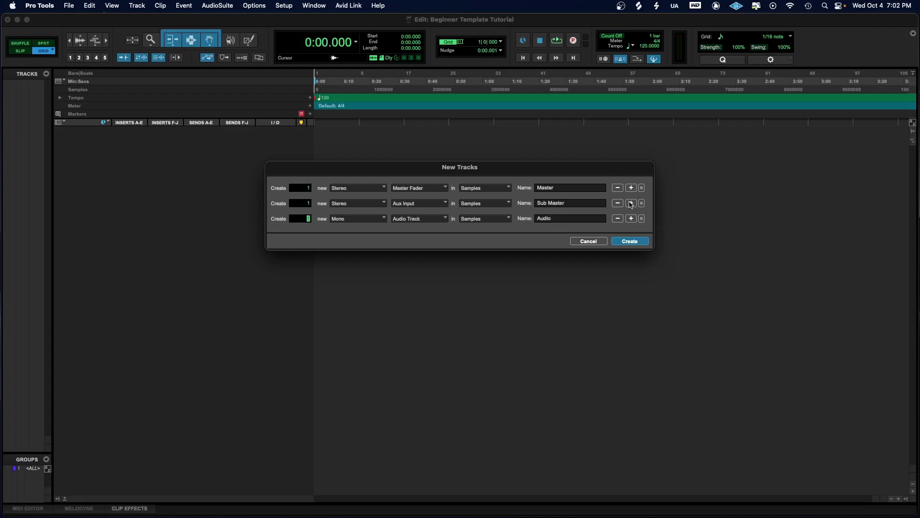
Step: Make the third row a stereo audio track named Instrumental, and add another track row
left_click(345, 219)
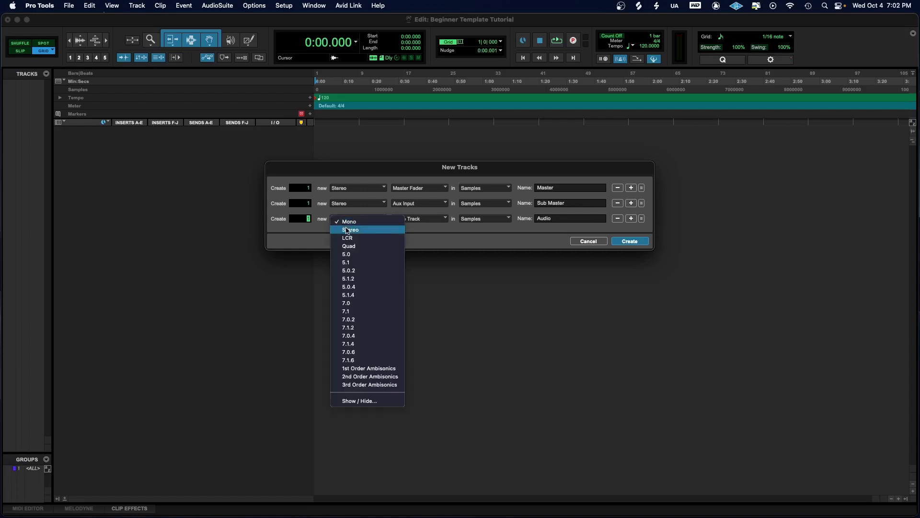
left_click(347, 230)
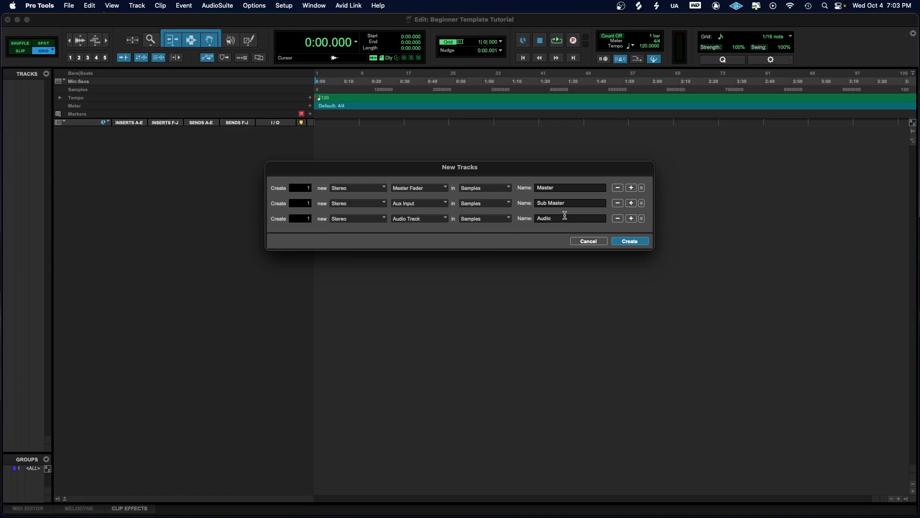
key("BackSpace")
key("BackSpace")
key("BackSpace")
key("BackSpace")
key("BackSpace")
type("Instrume")
left_click(631, 218)
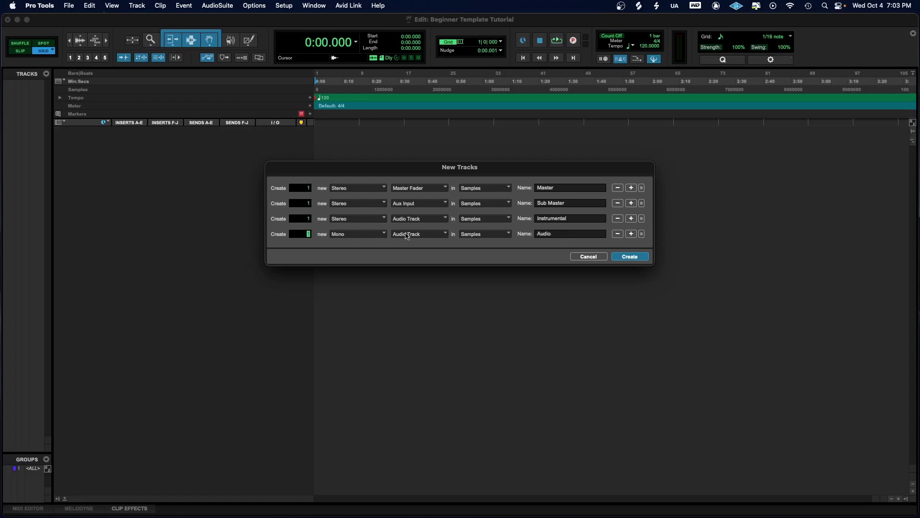
Step: Name the fourth row's mono audio track Record, and add another track row
left_click(601, 235)
key("BackSpace")
key("BackSpace")
key("BackSpace")
key("BackSpace")
key("BackSpace")
type("Record")
left_click(631, 234)
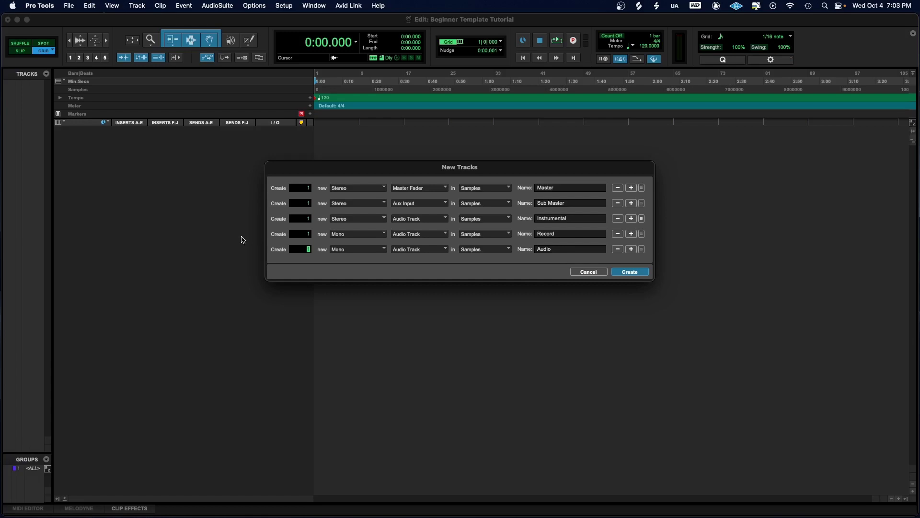
Step: Set the fifth row to two mono audio tracks named Lead, and add another track row
type("100")
key("BackSpace")
type("10")
double_click(553, 248)
type("Lead")
left_click(631, 248)
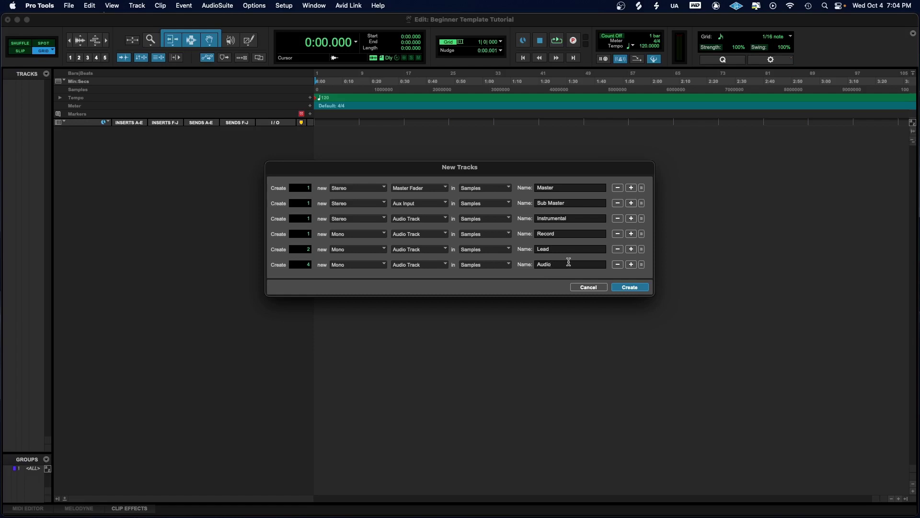
Step: Name the row of four mono audio tracks BGVs, and add another track row
left_click(569, 261)
key("BackSpace")
key("BackSpace")
type("BgV")
left_click(632, 265)
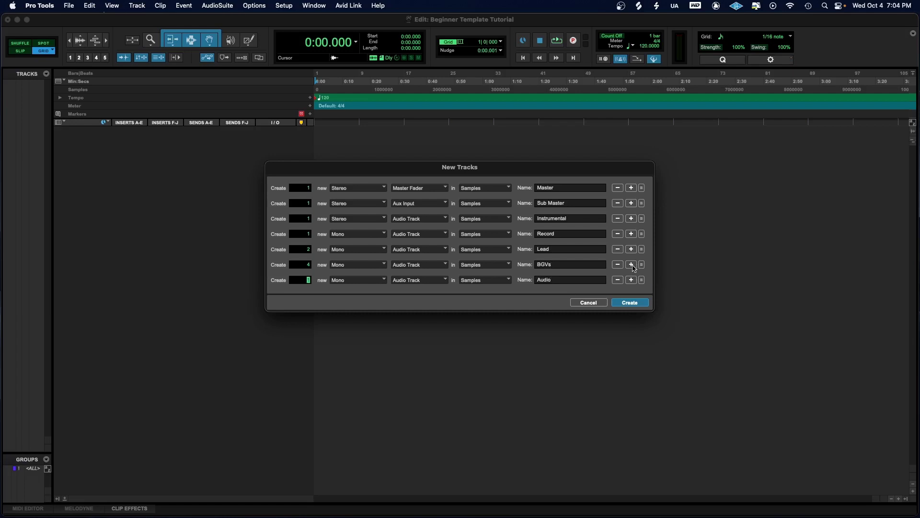
Step: Set the row below BGVs to two mono audio tracks named Adlibs, and add another track row
left_click(556, 279)
key("BackSpace")
key("BackSpace")
key("BackSpace")
key("BackSpace")
type("dlibs")
left_click(631, 280)
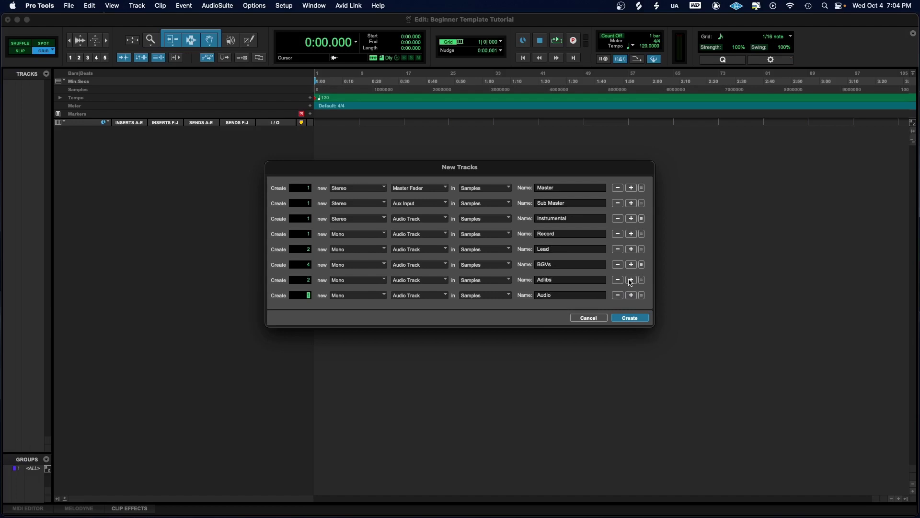
Step: Make the row below Adlibs a stereo Aux Input named Reverb, and add another track row
left_click(342, 295)
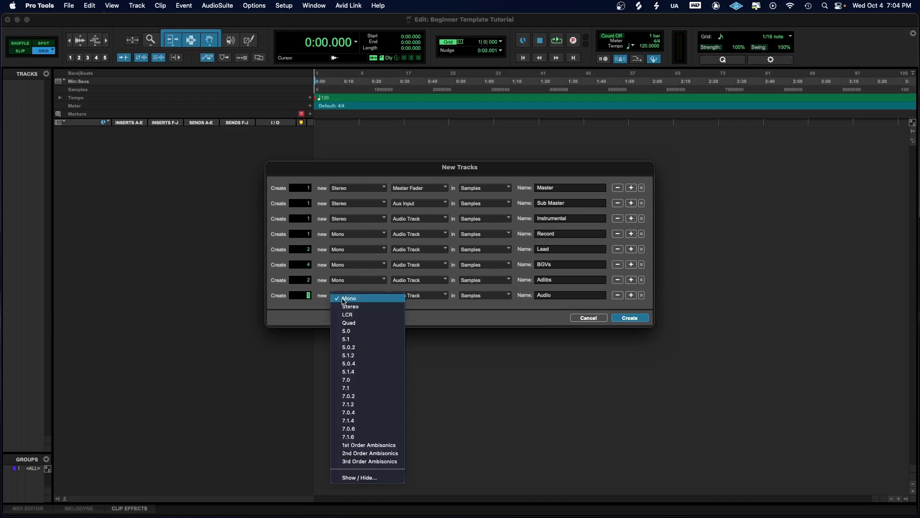
left_click(376, 306)
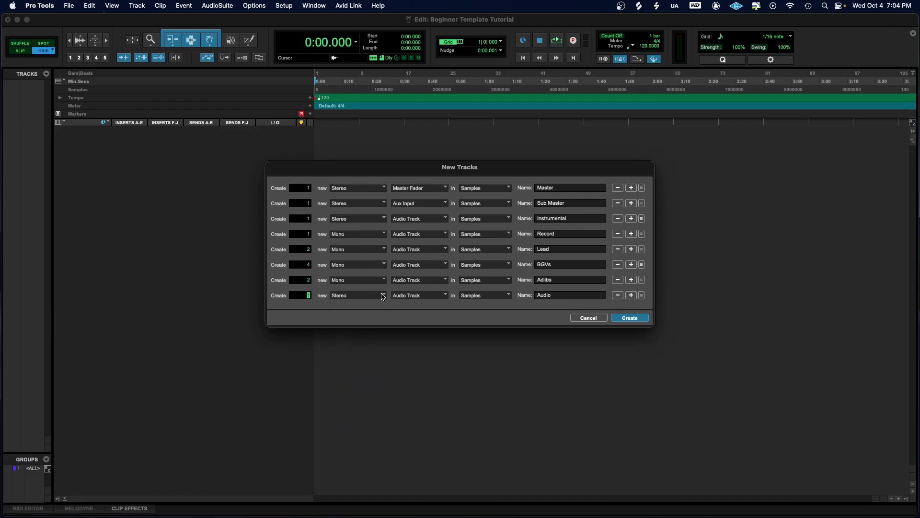
left_click(396, 295)
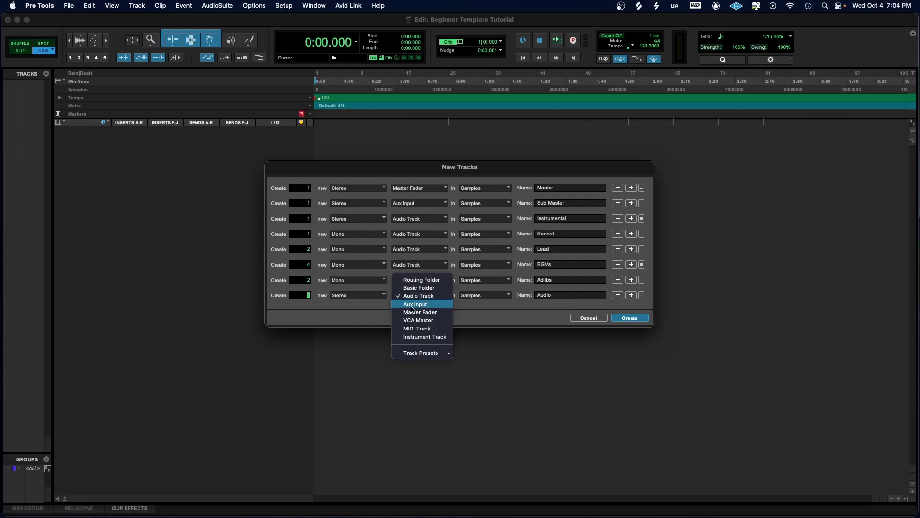
left_click(405, 302)
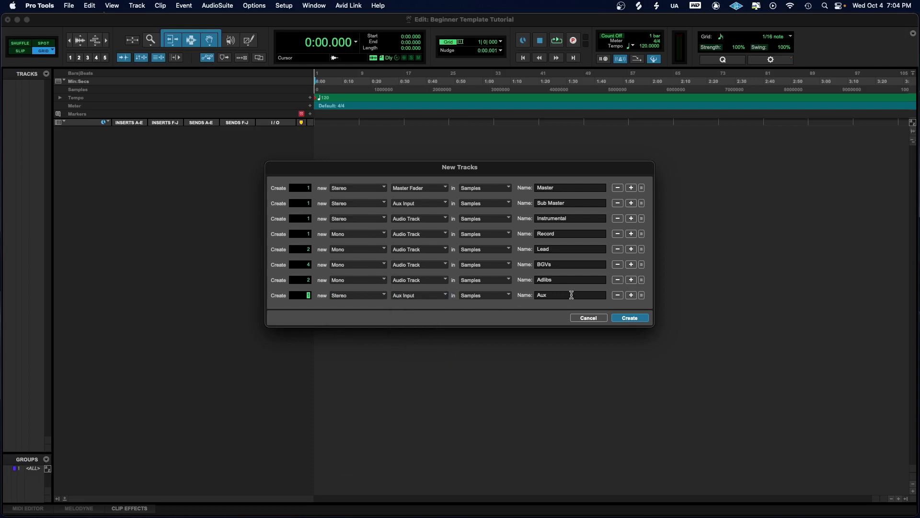
double_click(546, 294)
type("Reverb")
left_click(631, 295)
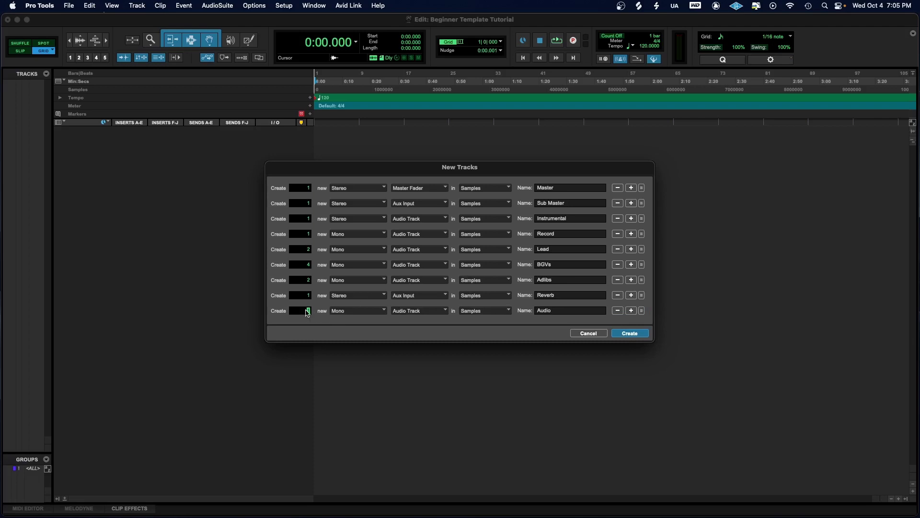
Step: Make the row below Reverb a stereo Aux Input named 1/4 Delay, and add another track row
left_click(361, 315)
left_click(364, 322)
left_click(401, 311)
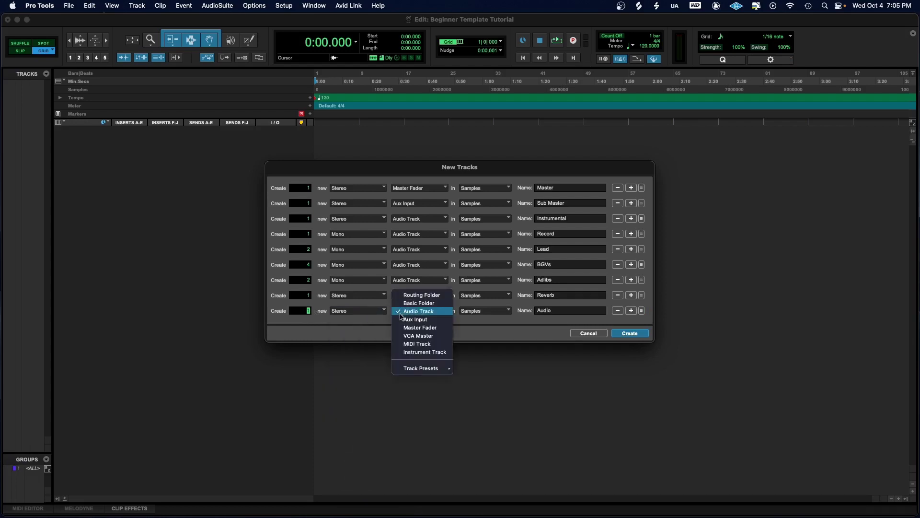
left_click(402, 319)
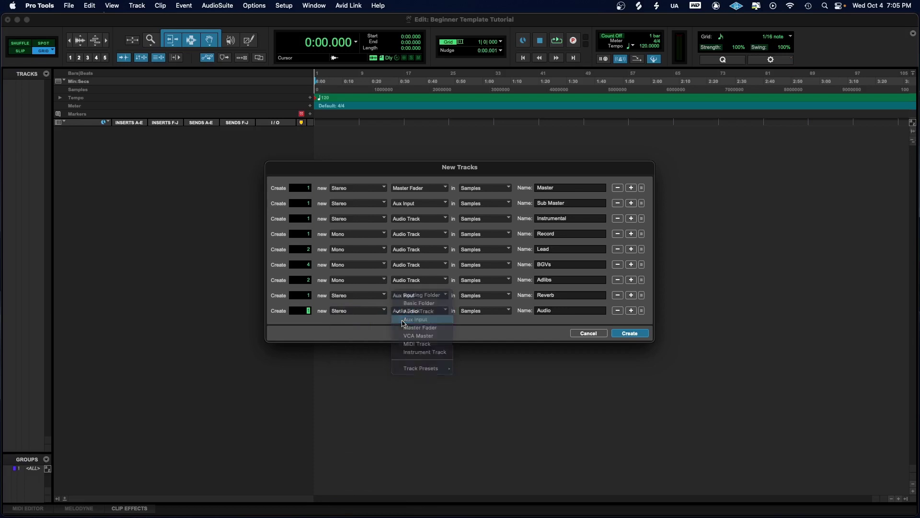
left_click(568, 312)
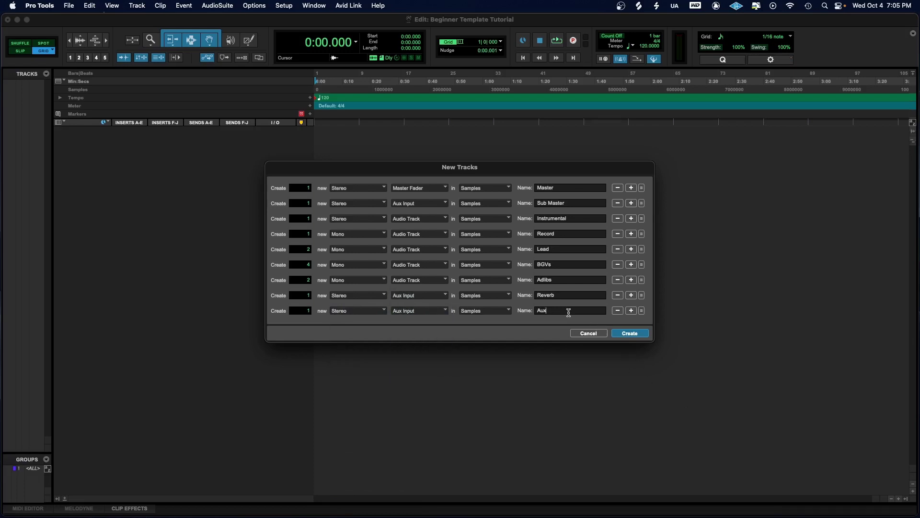
key("BackSpace")
key("BackSpace")
type("1/4 Delay")
left_click(632, 312)
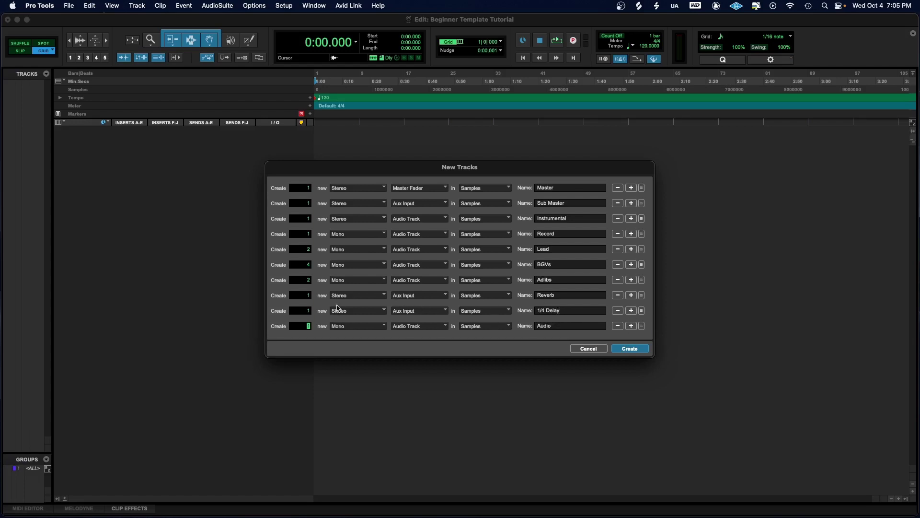
Step: Make the row below 1/4 Delay a stereo Aux Input named 1/2 Delay, and add another track row
left_click(341, 329)
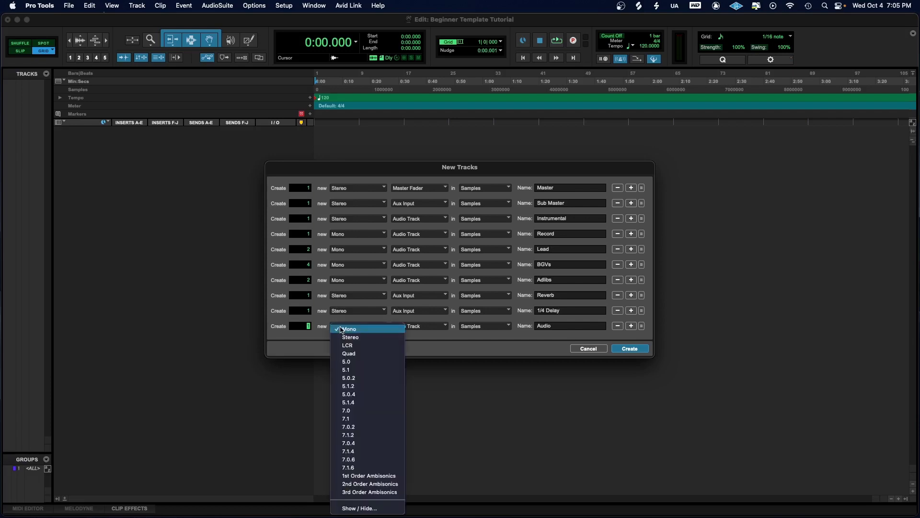
left_click(343, 337)
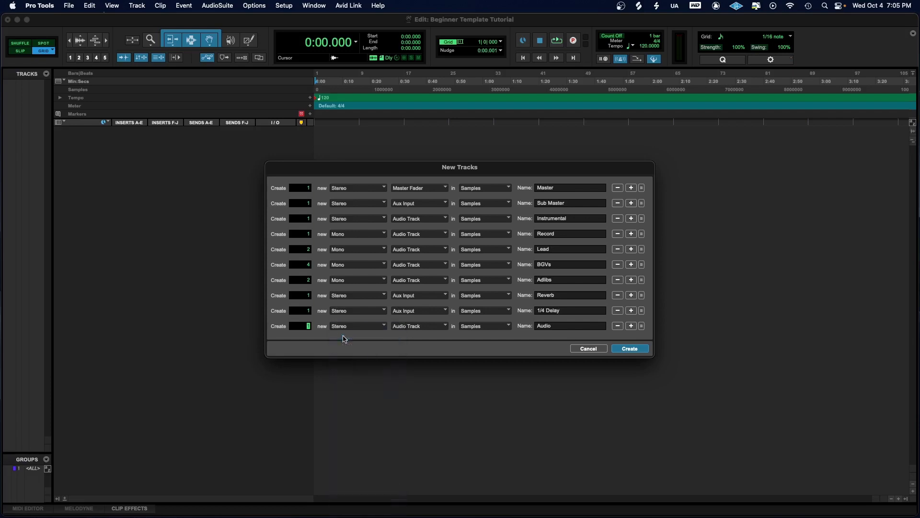
left_click(405, 327)
left_click(407, 328)
left_click(562, 327)
key("BackSpace")
key("BackSpace")
key("BackSpace")
key("BackSpace")
key("BackSpace")
left_click(397, 327)
left_click(398, 335)
key("BackSpace")
key("BackSpace")
type("1/2 Delay")
left_click(632, 327)
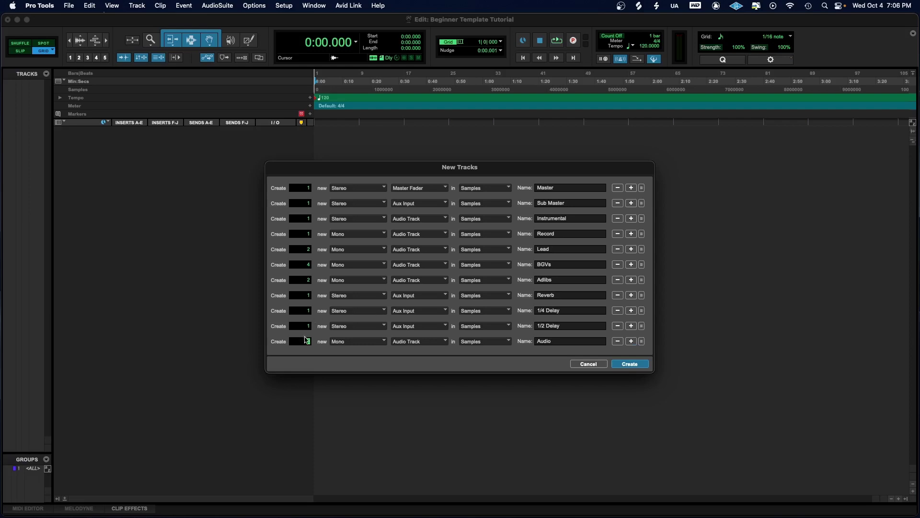
Step: Make the row below 1/2 Delay a stereo Aux Input named Lead Sum, and add another track row
left_click(344, 342)
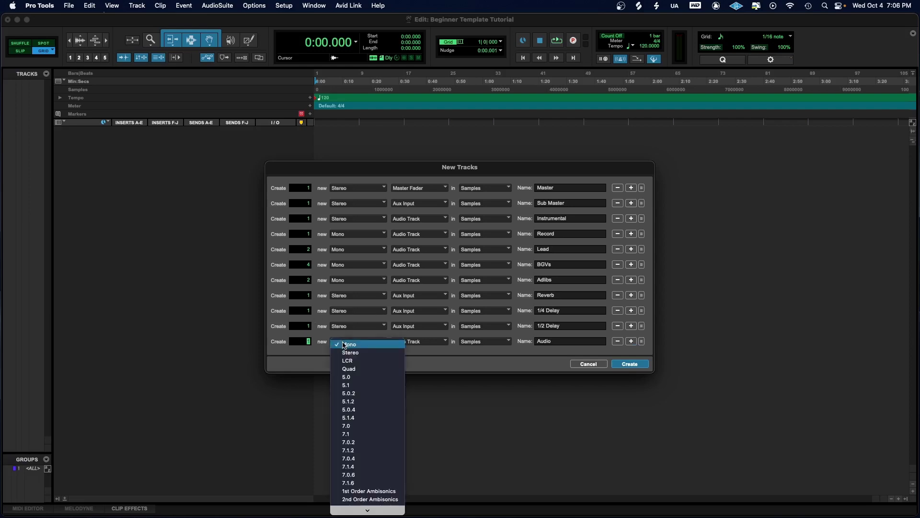
left_click(350, 352)
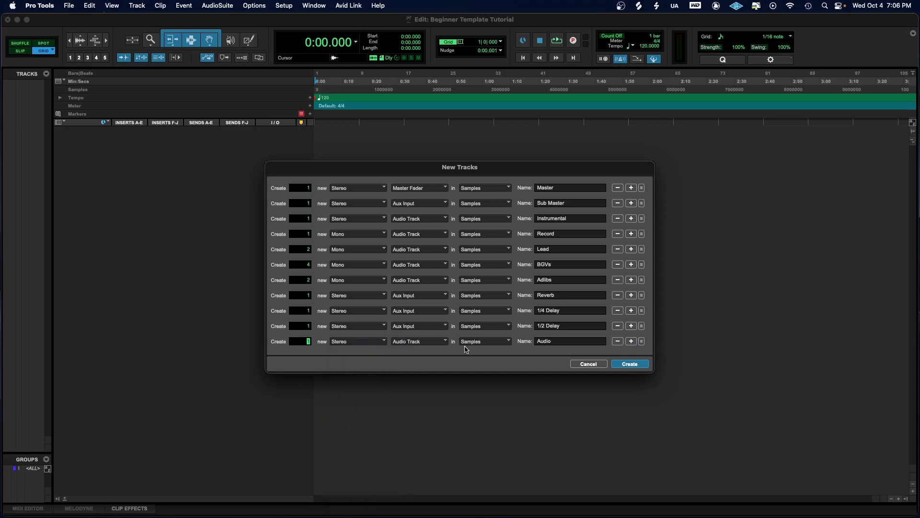
left_click(425, 343)
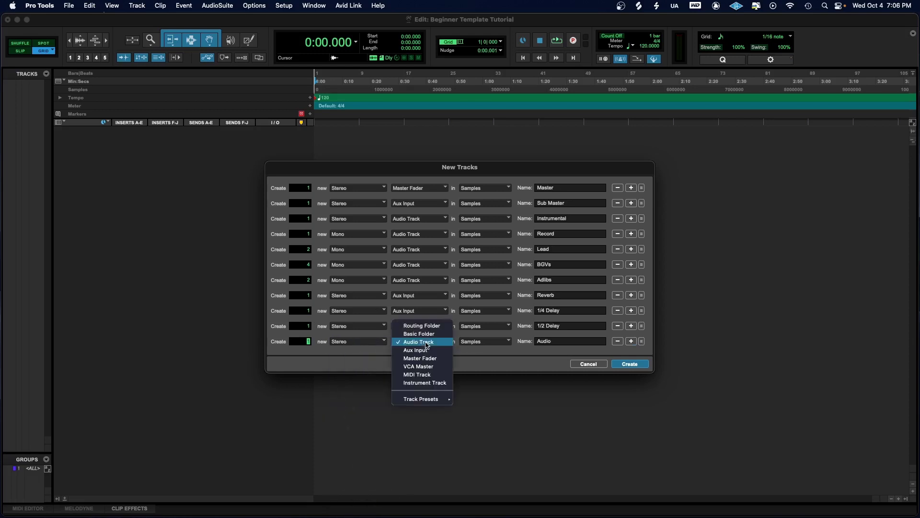
left_click(428, 351)
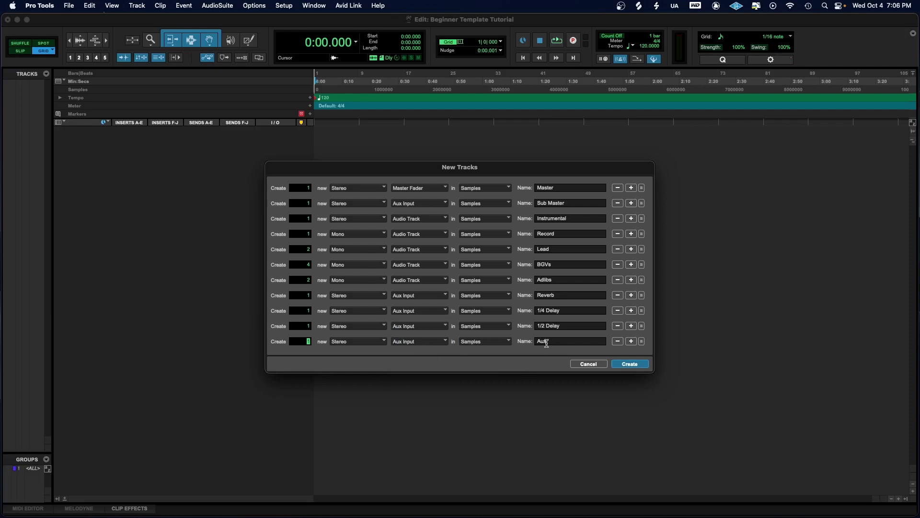
left_click(547, 344)
key("BackSpace")
key("BackSpace")
type("Lead Su")
left_click(631, 342)
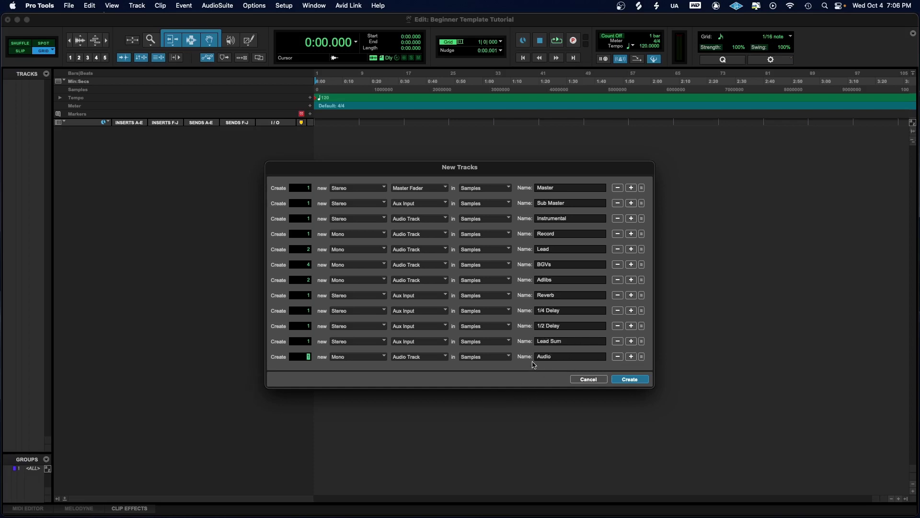
Step: Make the row below Lead Sum a stereo Aux Input named BGV Sum, and add another track row
left_click(359, 357)
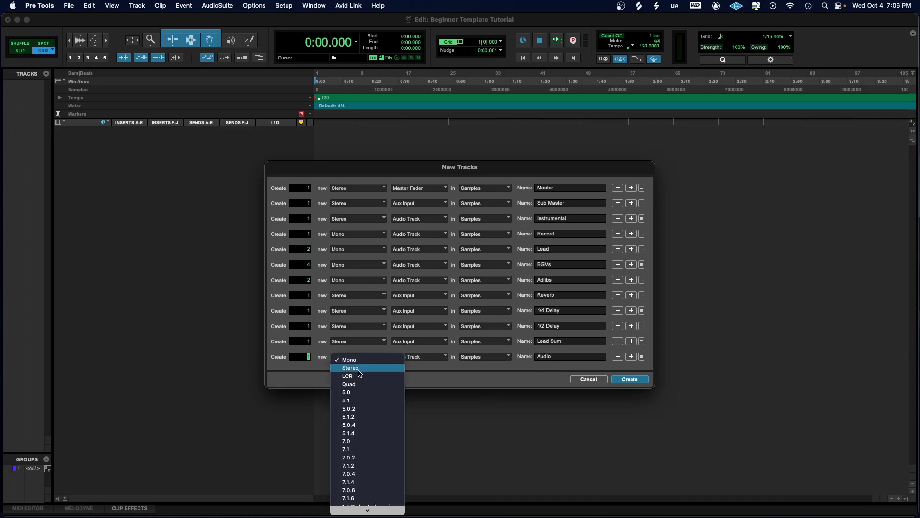
left_click(360, 368)
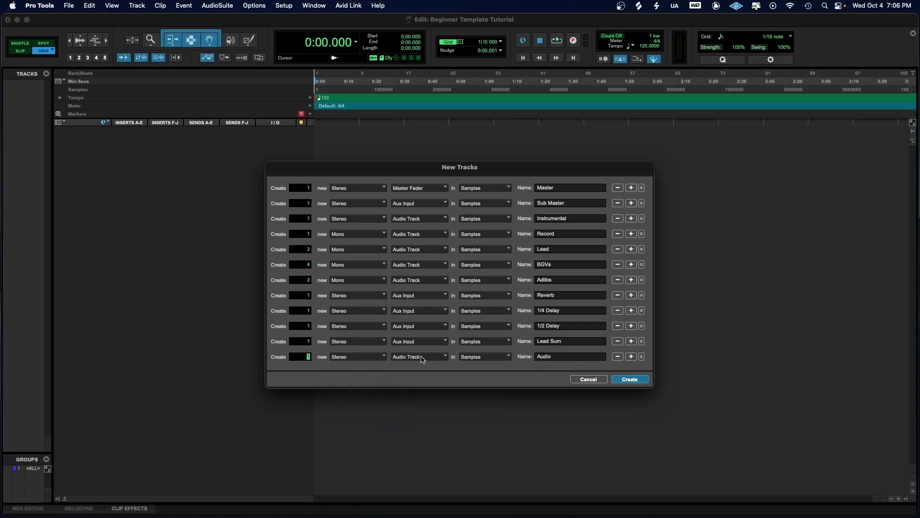
left_click(421, 360)
left_click(416, 365)
double_click(542, 352)
key("BackSpace")
type("BGV SUm")
key("BackSpace")
key("BackSpace")
type("eum")
key("BackSpace")
type("UM")
key("BackSpace")
key("BackSpace")
left_click(631, 357)
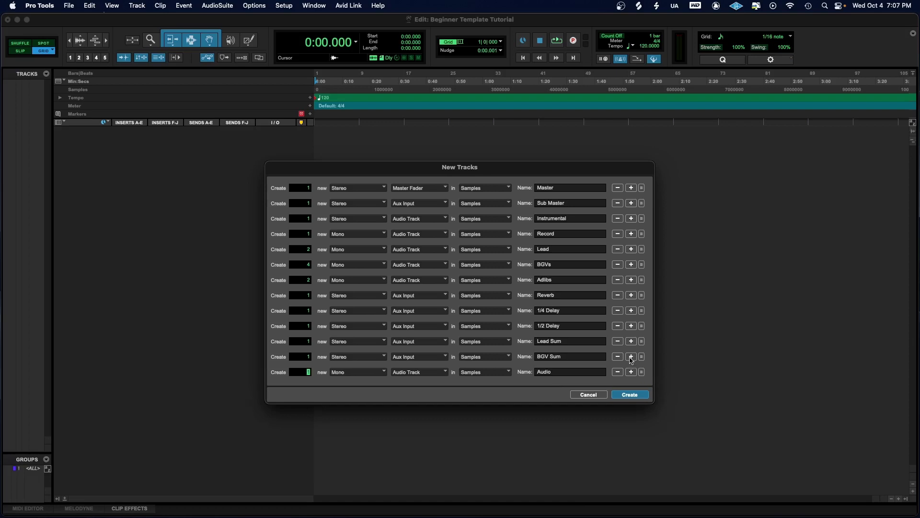
Step: Make the row below BGV Sum a stereo Aux Input named Adlib Sum, and create all the defined tracks
left_click(362, 370)
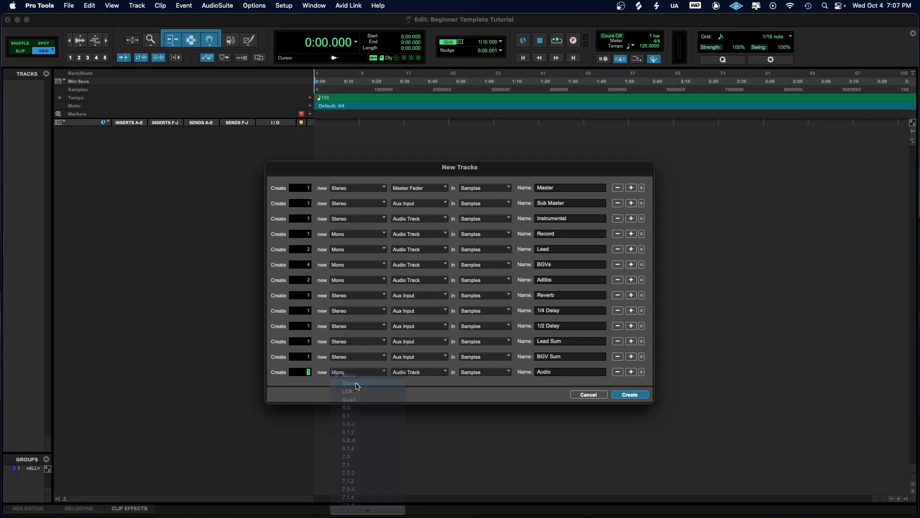
left_click(356, 386)
left_click(420, 372)
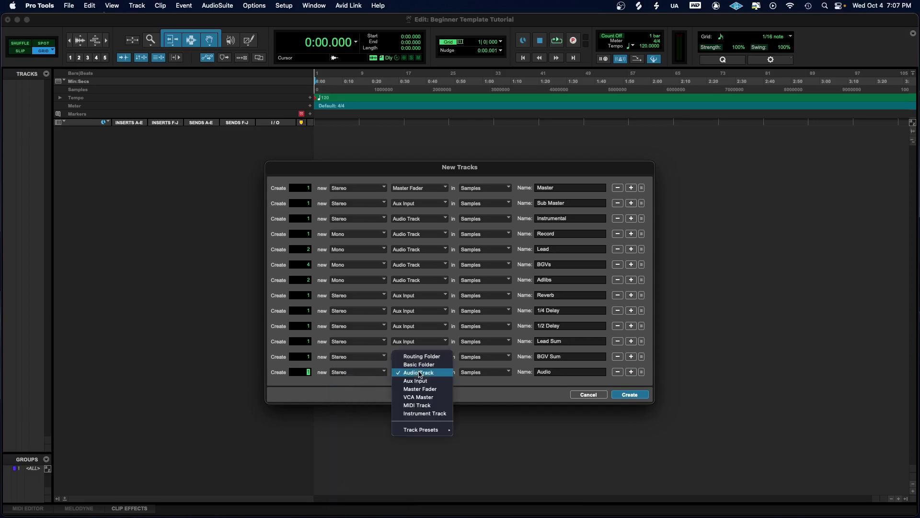
left_click(416, 381)
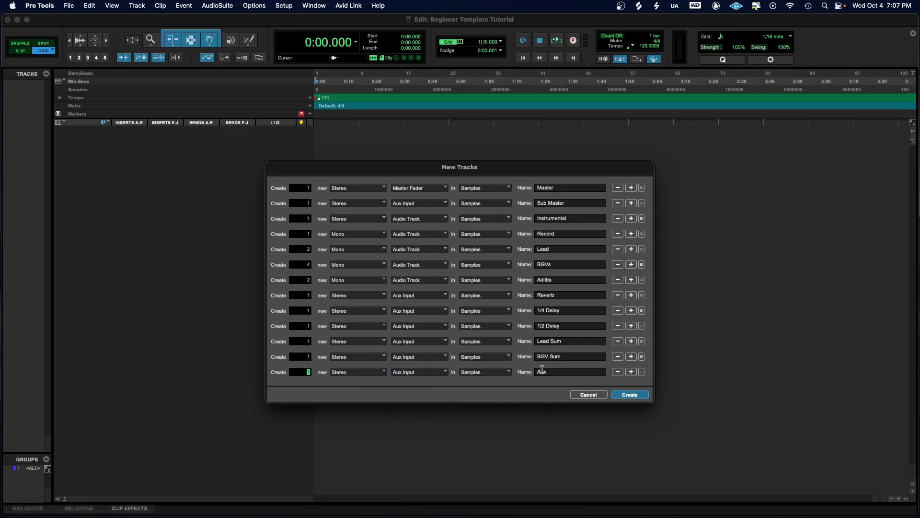
left_click(575, 373)
key("BackSpace")
type("dlib Sum")
key("Return")
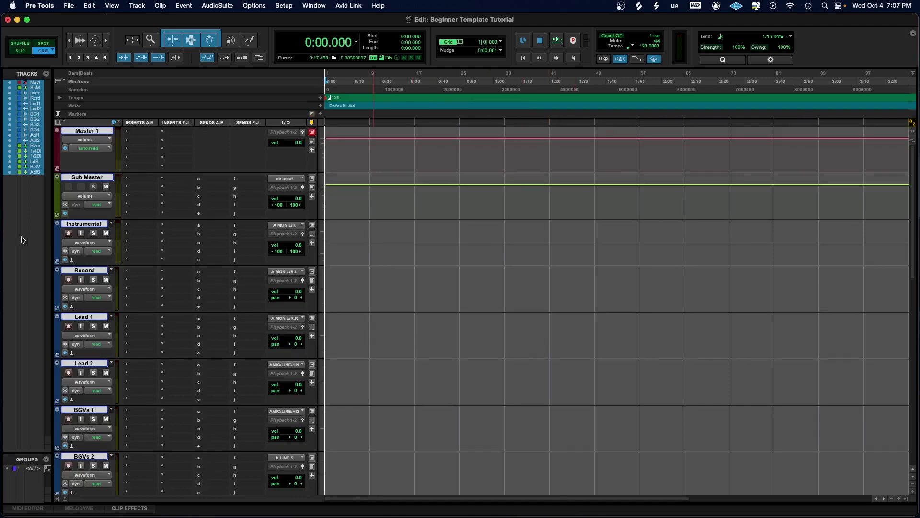
left_click(456, 323)
scroll(216, 298, "down", 10)
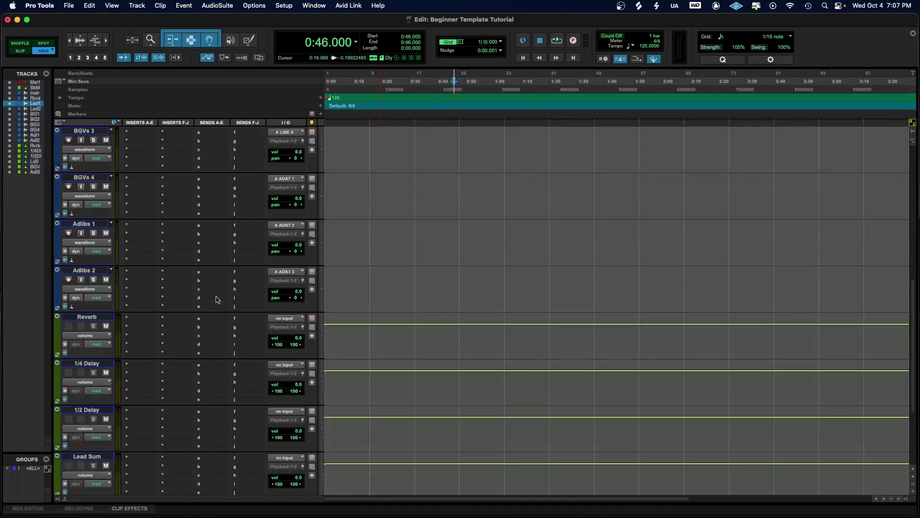
right_click(373, 273)
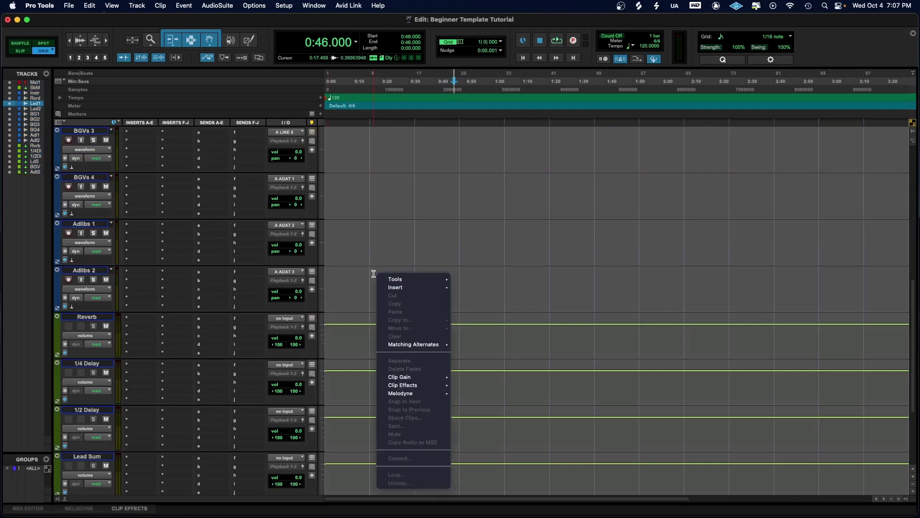
left_click(409, 233)
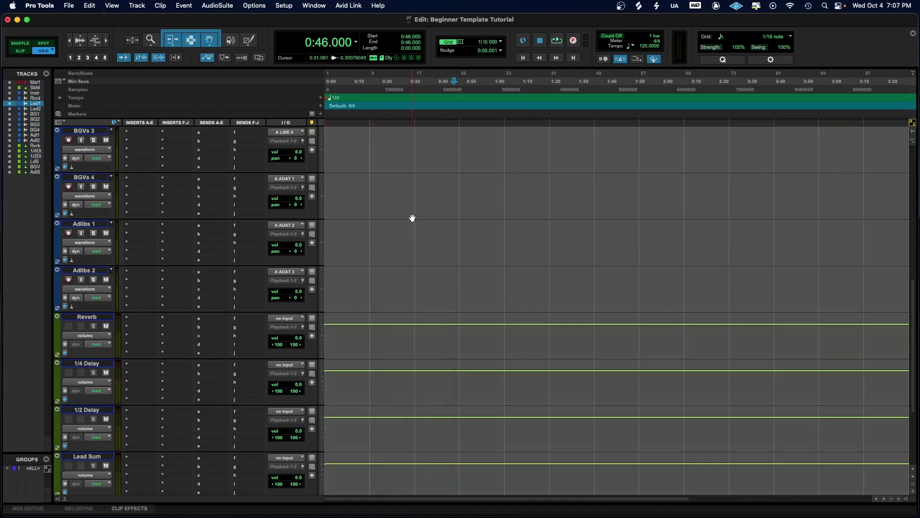
scroll(411, 218, "up", 10)
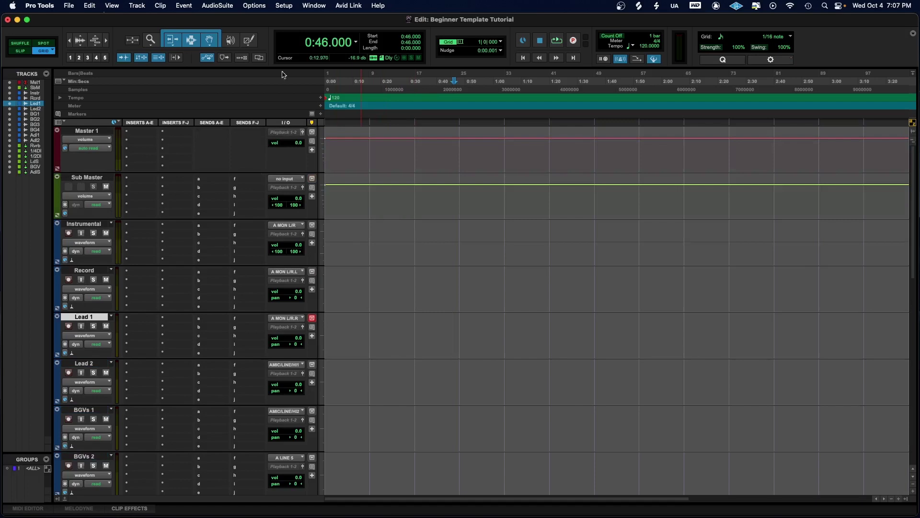
Step: In the I/O Setup, reset the output paths to default, check the bus paths and apply the setup
left_click(284, 5)
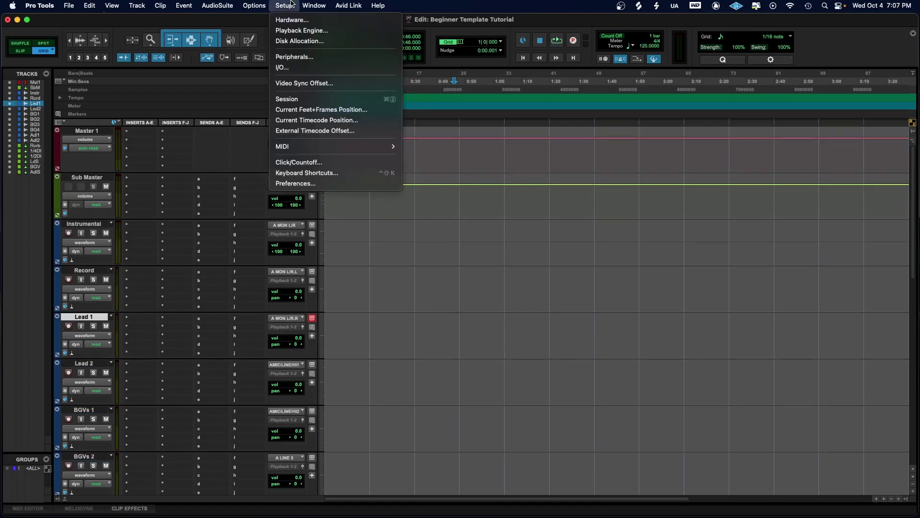
left_click(303, 67)
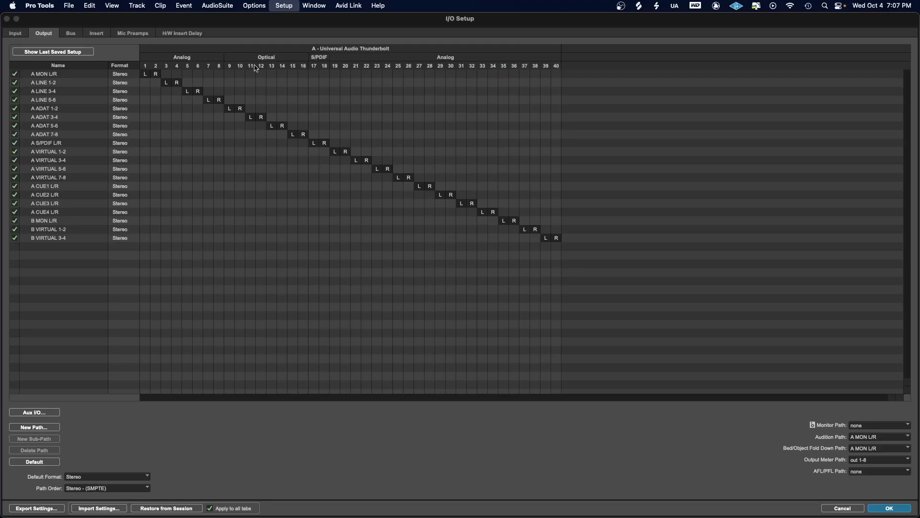
left_click(10, 34)
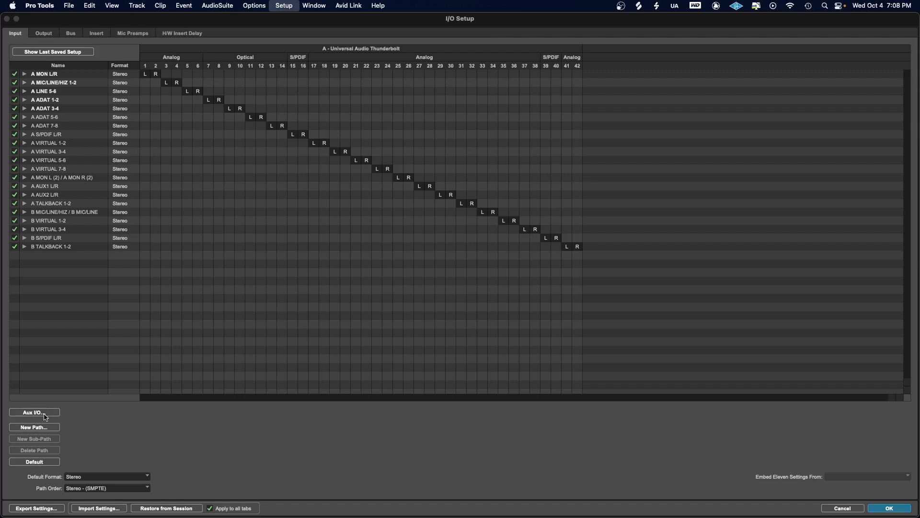
left_click(44, 34)
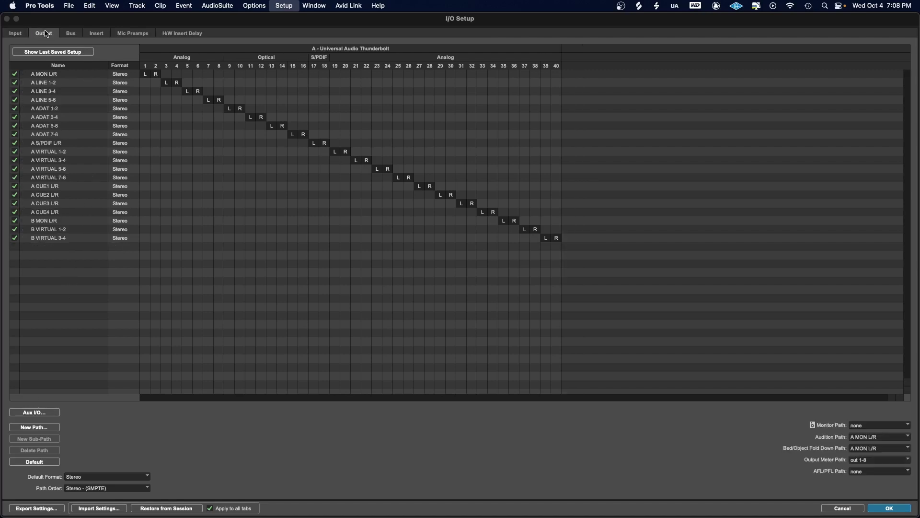
left_click(38, 462)
left_click(72, 33)
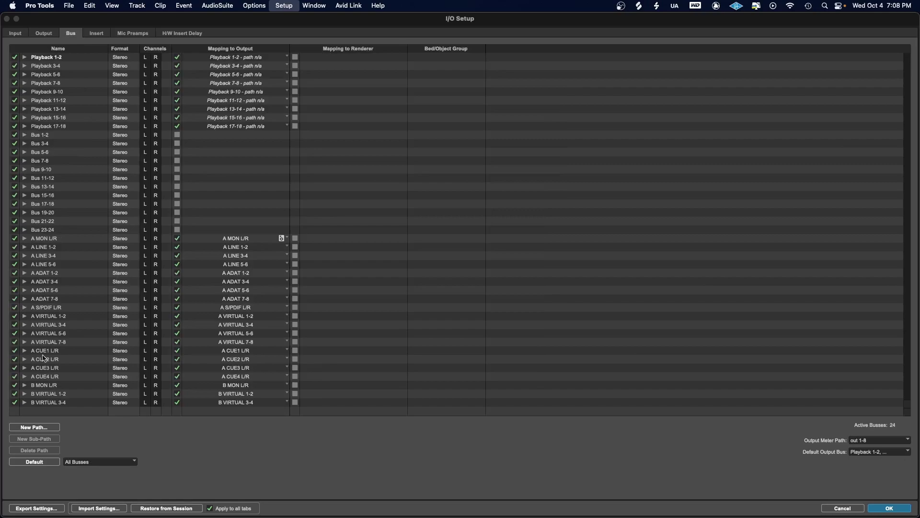
key("Return")
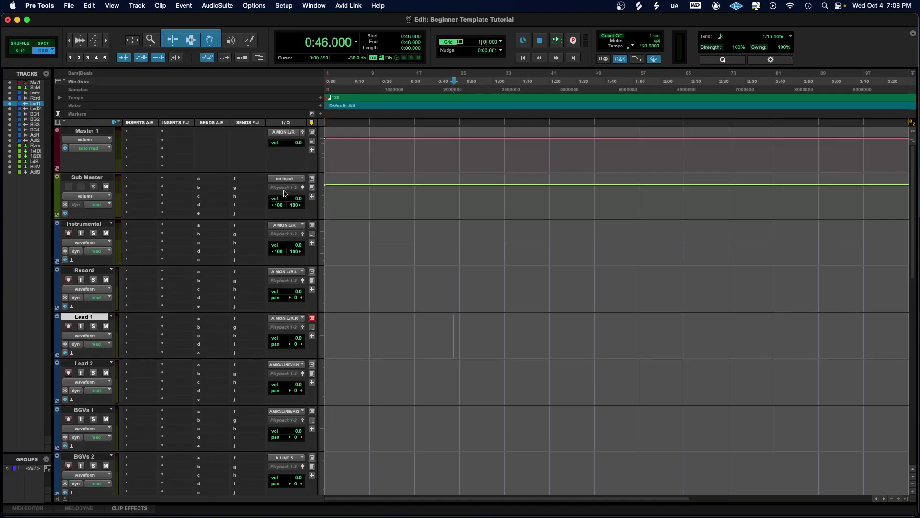
Step: Route the Sub Master track's output to the stereo A MON L/R path
left_click(286, 188)
mouse_move(285, 192)
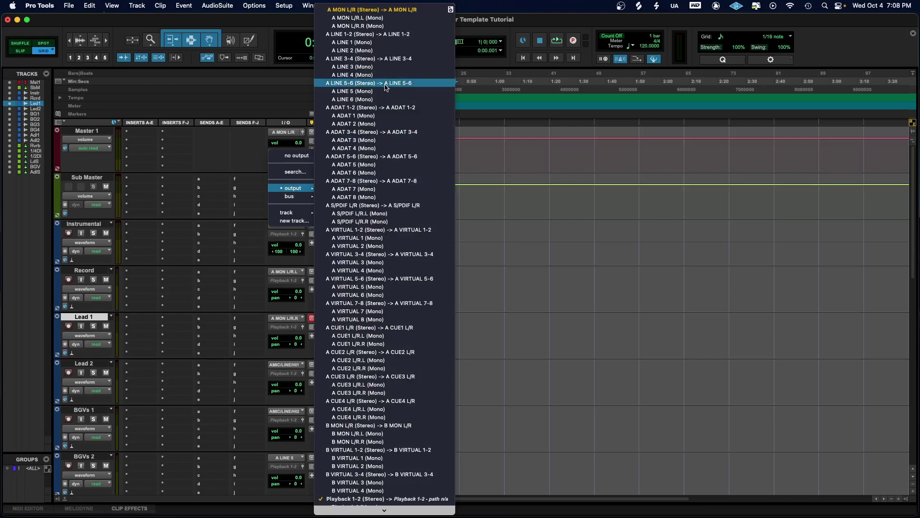
left_click(410, 10)
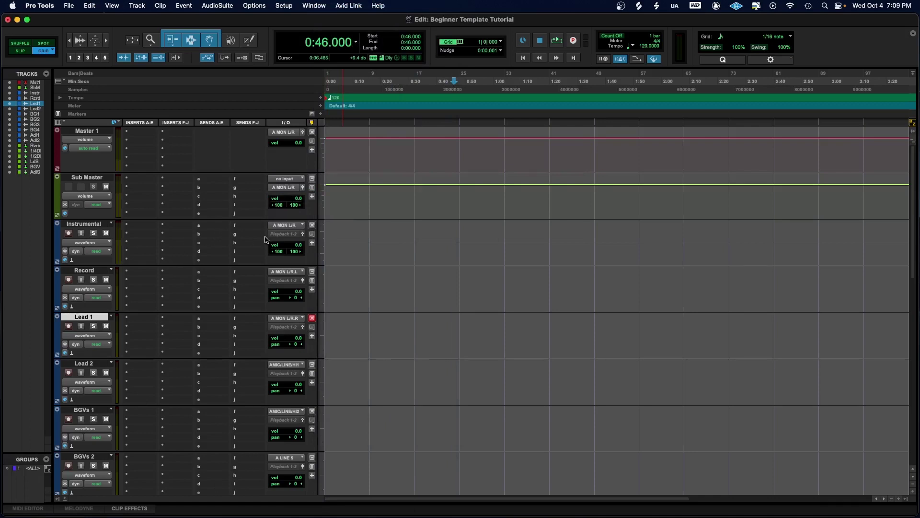
Step: Colour the Instrumental track purple and the Record track pink, and close the Color Palette
double_click(56, 234)
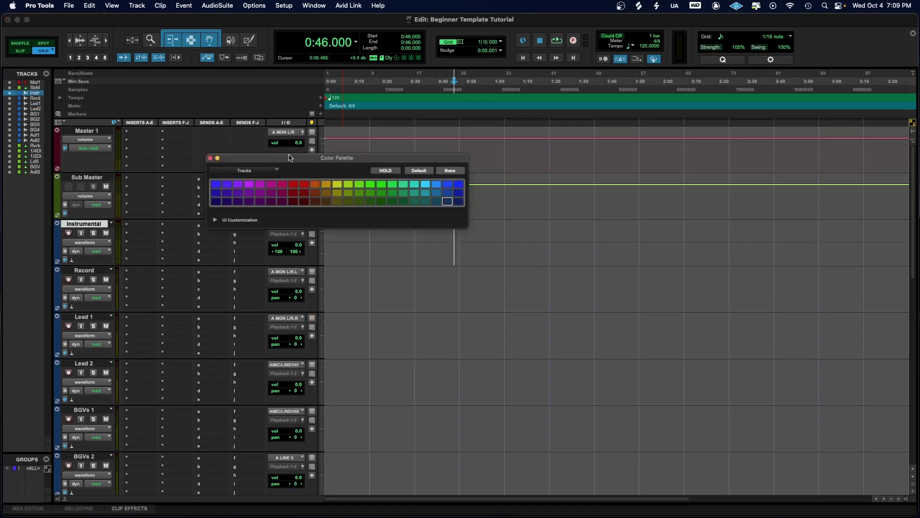
left_click(249, 185)
left_click(58, 286)
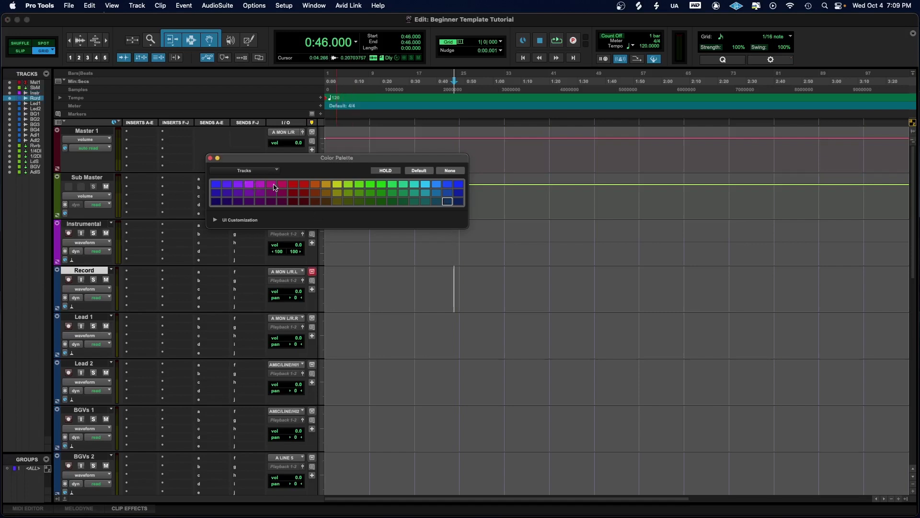
left_click(271, 185)
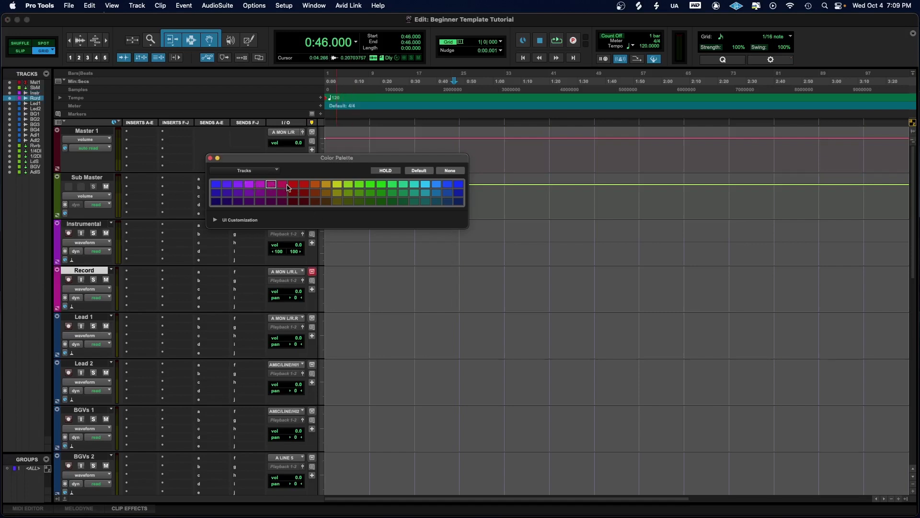
left_click(287, 185)
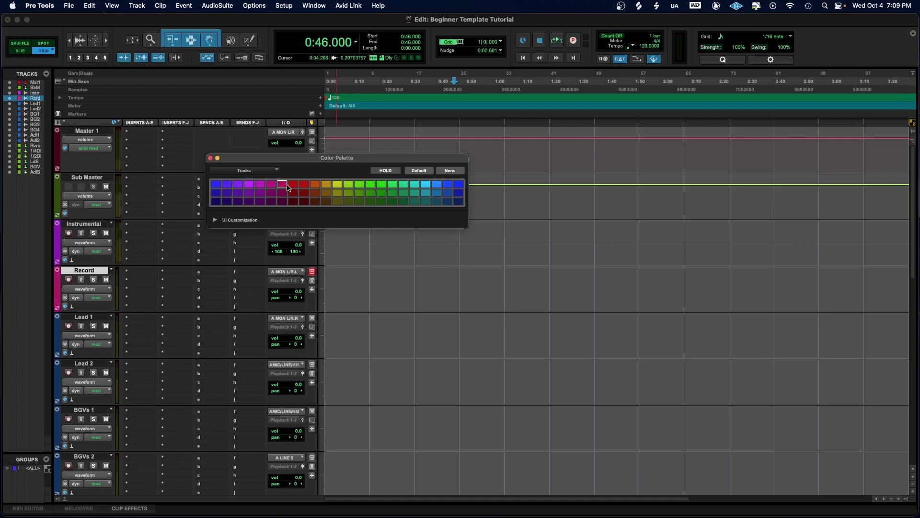
left_click(210, 158)
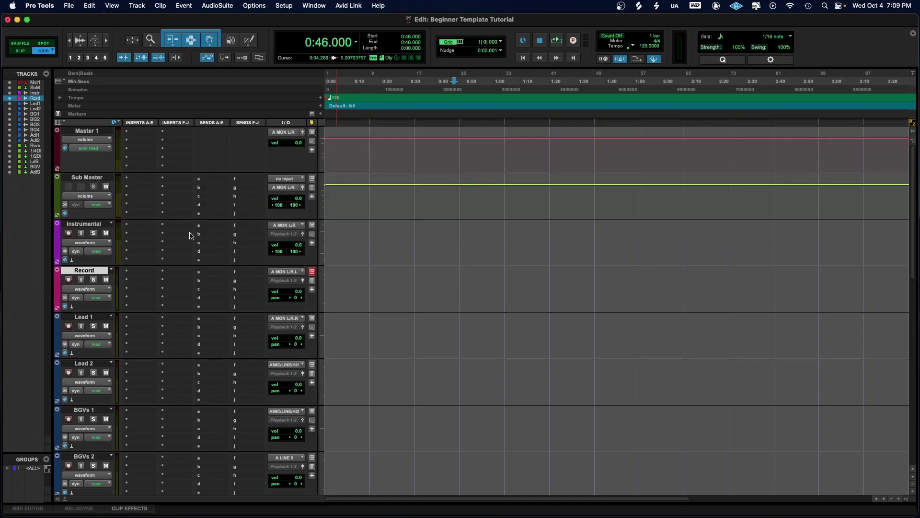
Step: Move the Lead Sum track up so it sits directly below Lead 2
scroll(182, 254, "down", 2)
scroll(182, 253, "down", 7)
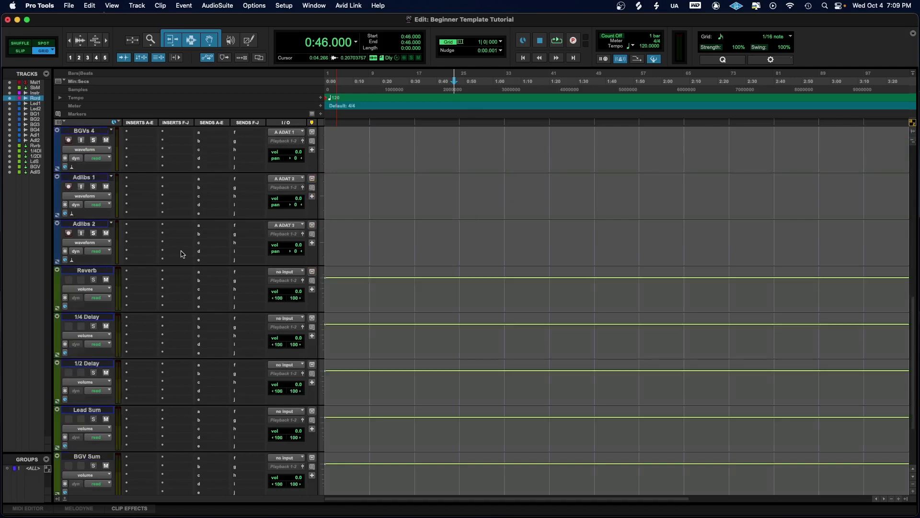
scroll(182, 253, "down", 2)
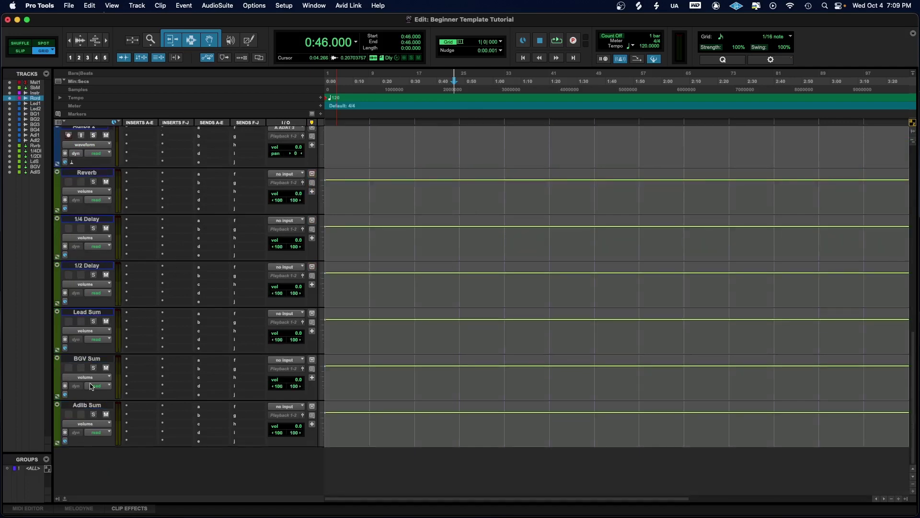
left_click(91, 312)
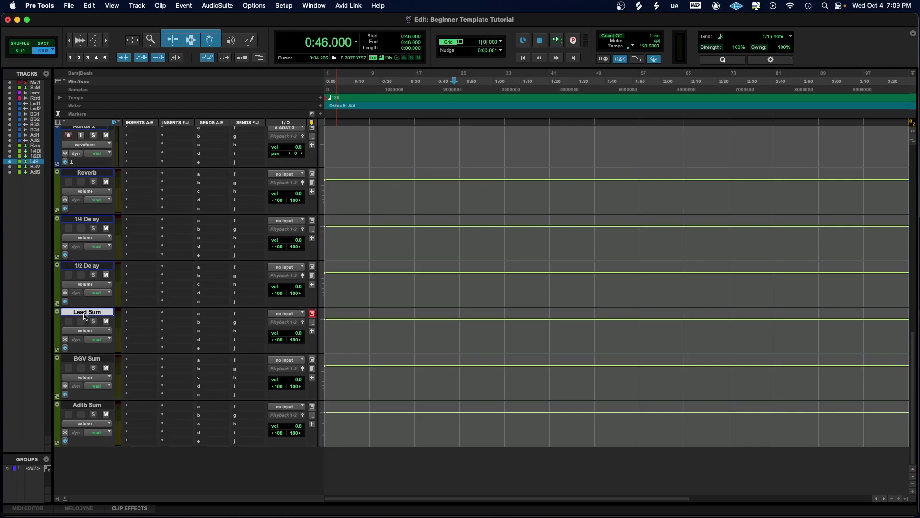
left_click_drag(85, 316, 91, 403)
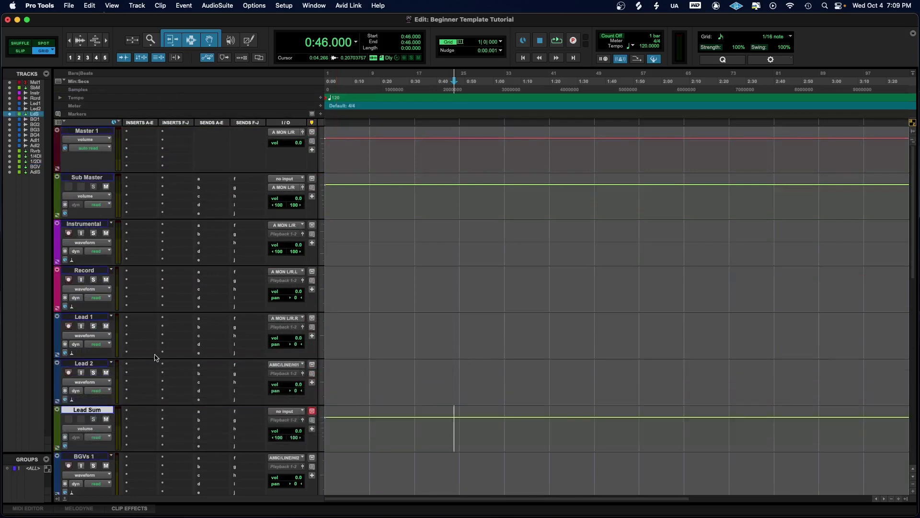
Step: Move the BGV Sum track directly below BGVs 4 and the Adlib Sum track directly below Adlibs 2
scroll(155, 357, "down", 10)
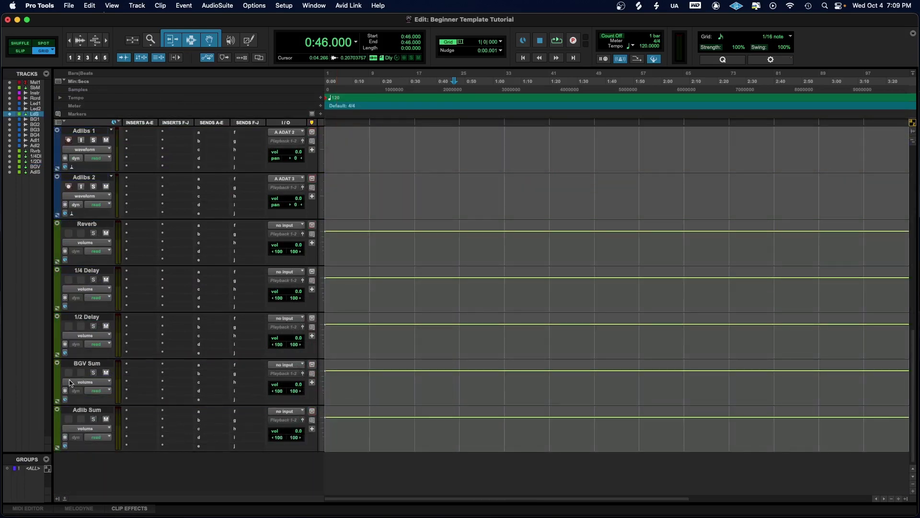
left_click(85, 366)
left_click_drag(98, 316, 50, 435)
scroll(107, 385, "down", 5)
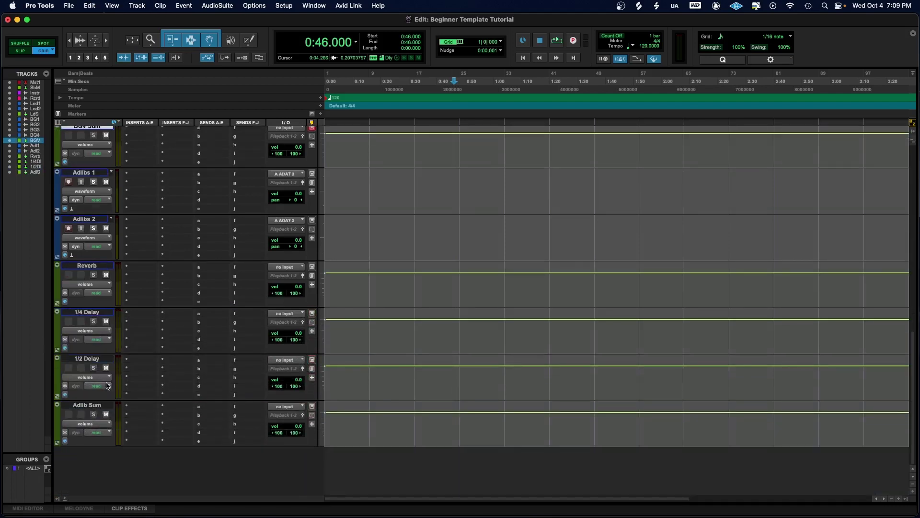
left_click_drag(91, 406, 243, 255)
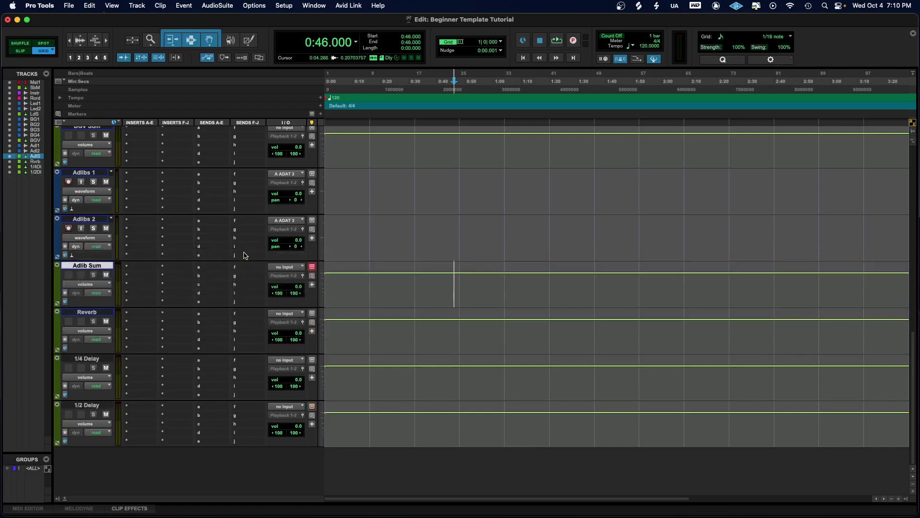
Step: Route the outputs of both Adlibs 1 and Adlibs 2 to the stereo Bus 3-4 together
scroll(185, 334, "up", 5)
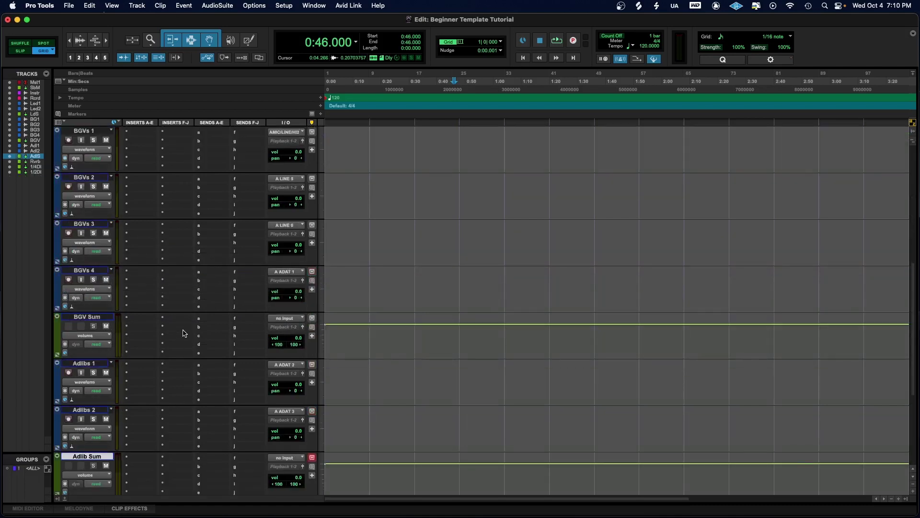
scroll(80, 329, "down", 4)
scroll(81, 328, "up", 1)
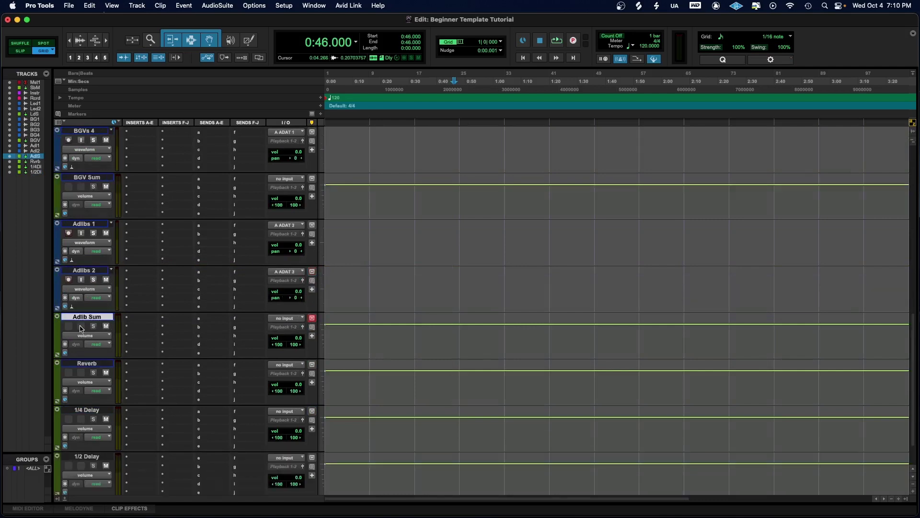
left_click(77, 224)
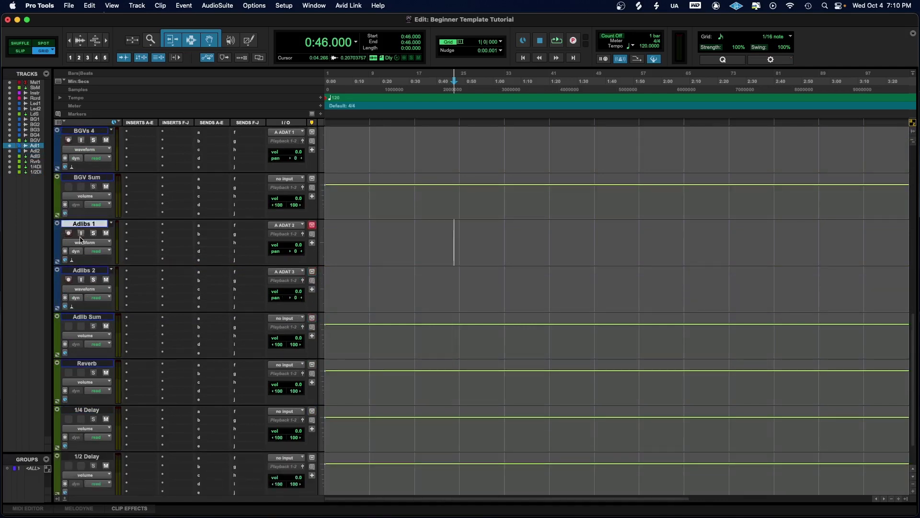
left_click(80, 271, "shift")
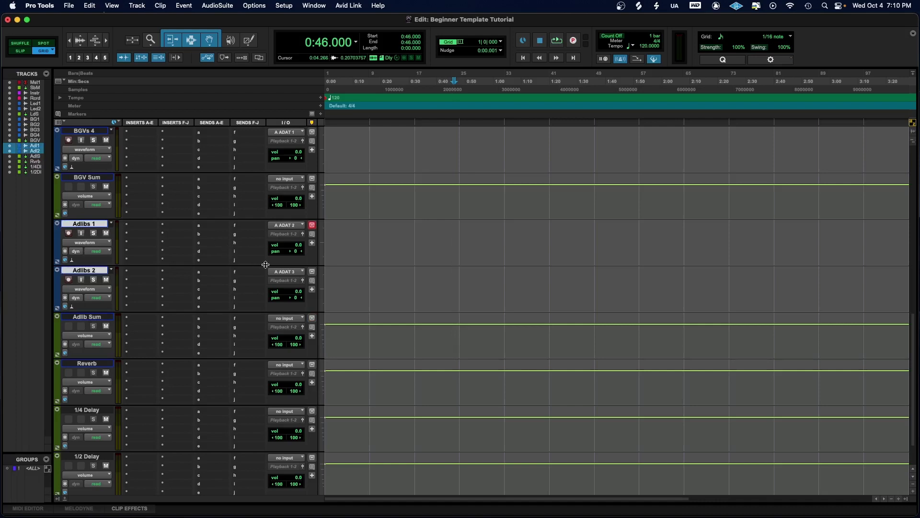
left_click(284, 234)
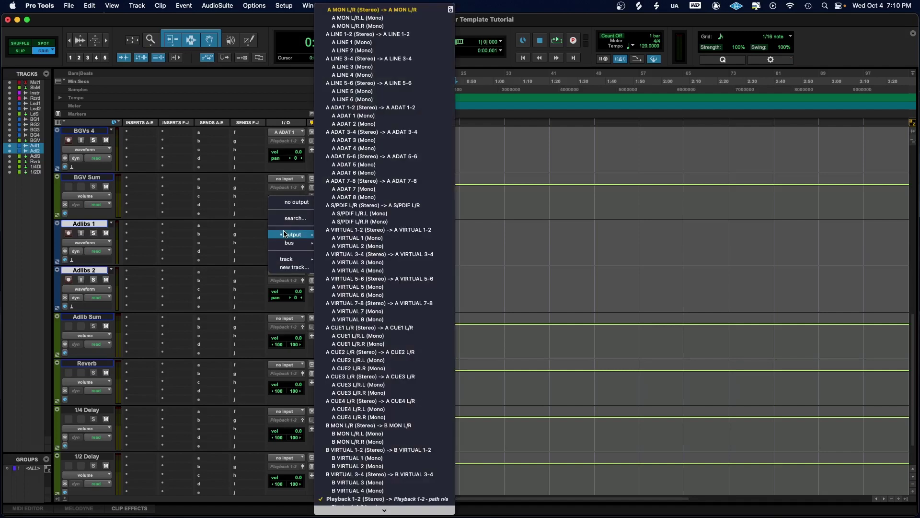
mouse_move(289, 245)
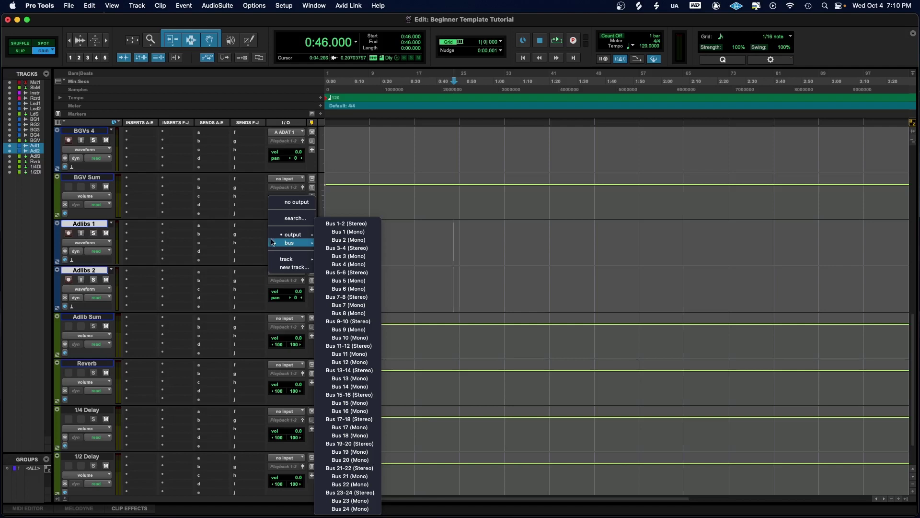
left_click(346, 248, "alt+shift")
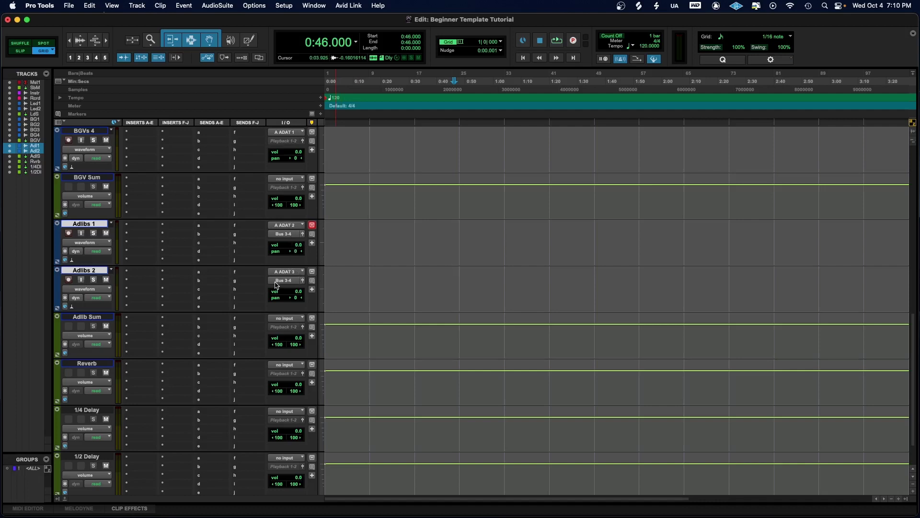
Step: Set the input of the Adlib Sum track to the stereo Bus 3-4
left_click(291, 320)
mouse_move(294, 331)
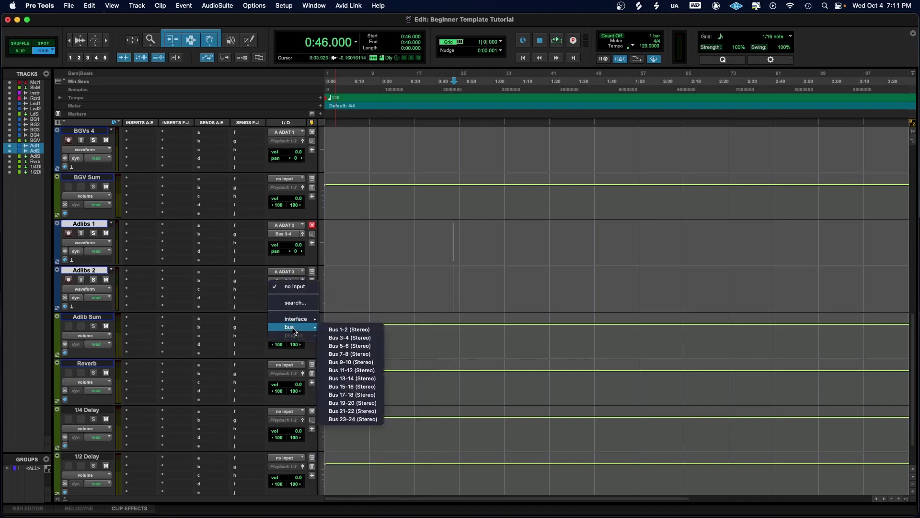
left_click(376, 339)
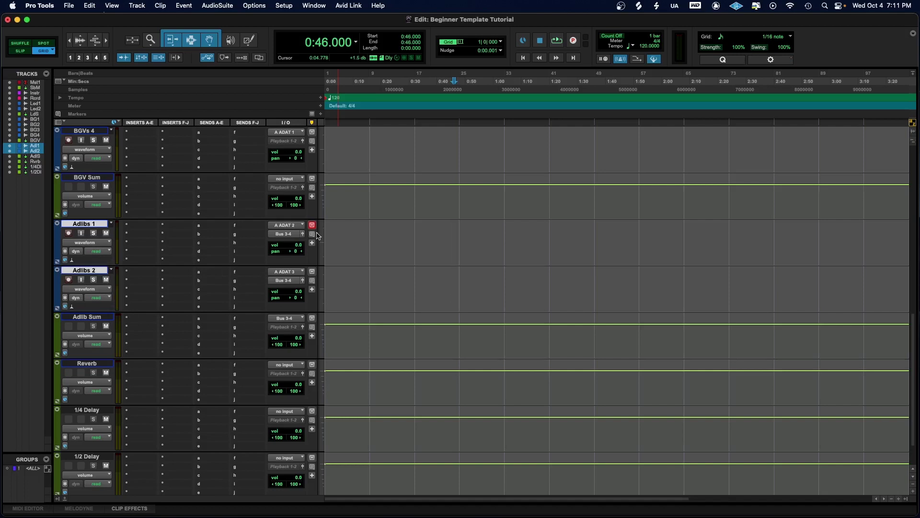
Step: Set the inputs of the Adlibs 1 and Adlibs 2 tracks to no input
left_click(298, 225)
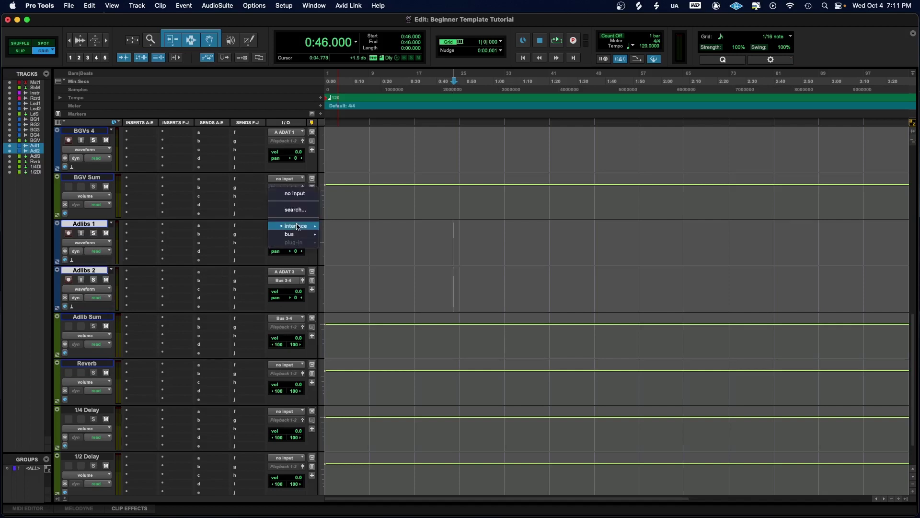
left_click(303, 195)
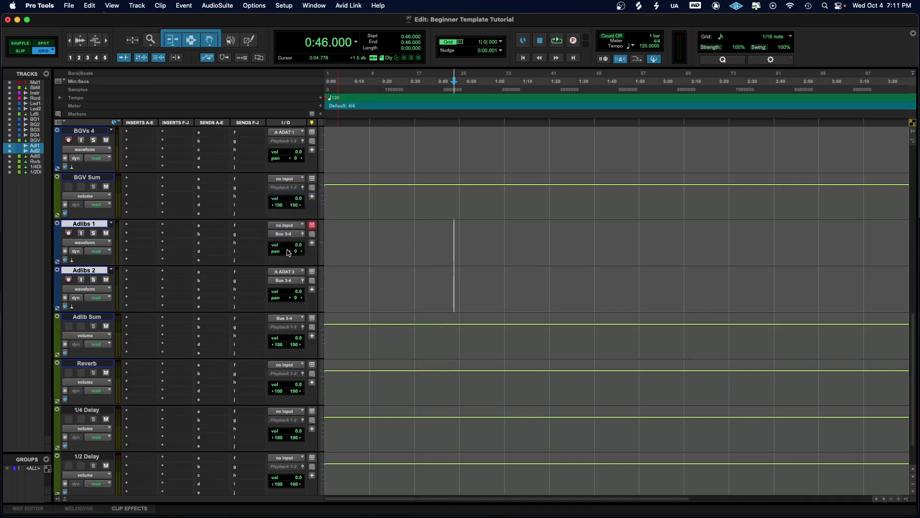
left_click(283, 272)
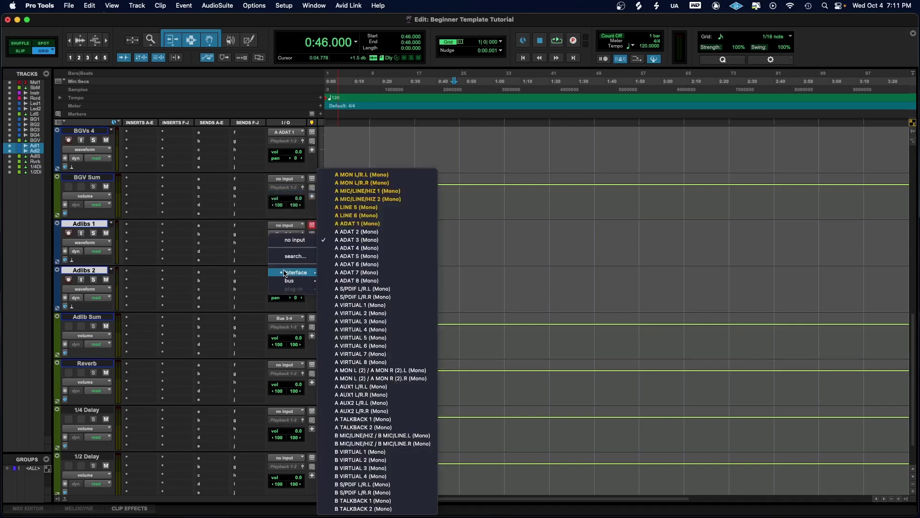
left_click(298, 239)
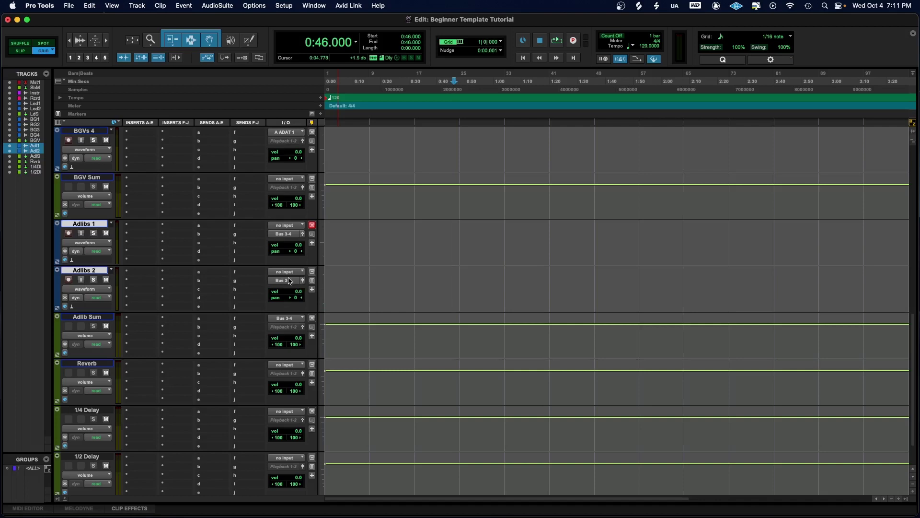
Step: Rename the Bus 3-4 feeding the Adlib Sum track to "Adlib SUM"
right_click(288, 323)
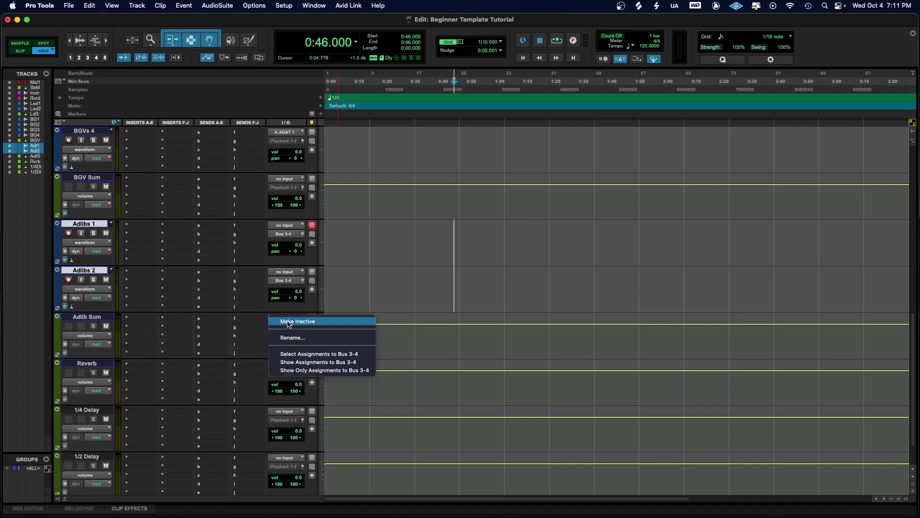
left_click(291, 337)
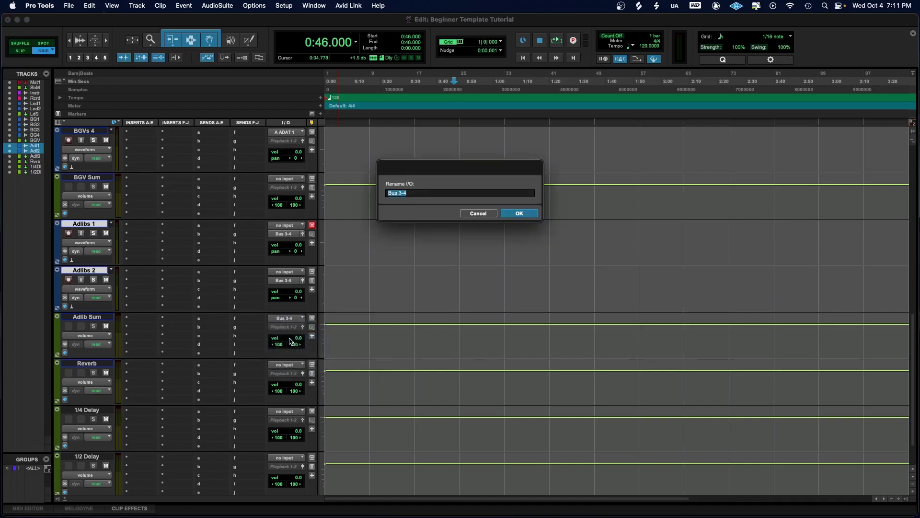
type("Adlib SUM")
key("Return")
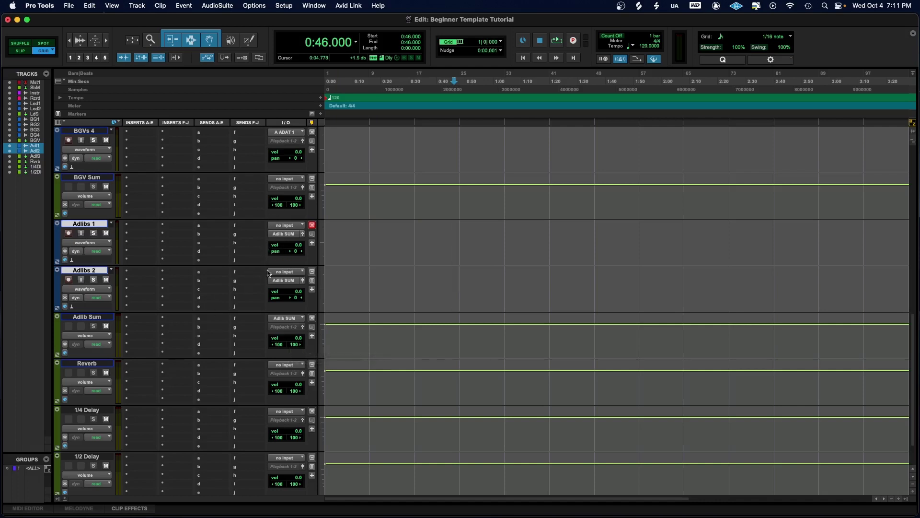
left_click(283, 330)
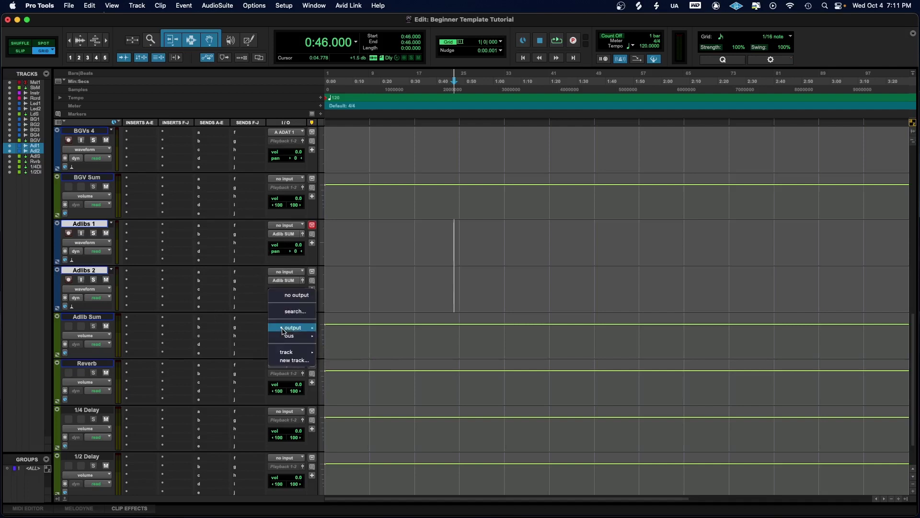
mouse_move(285, 337)
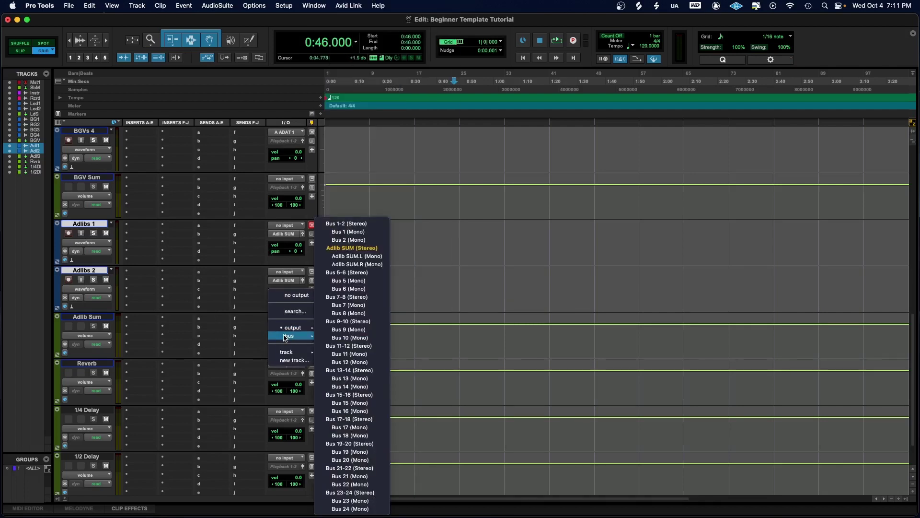
left_click(352, 248)
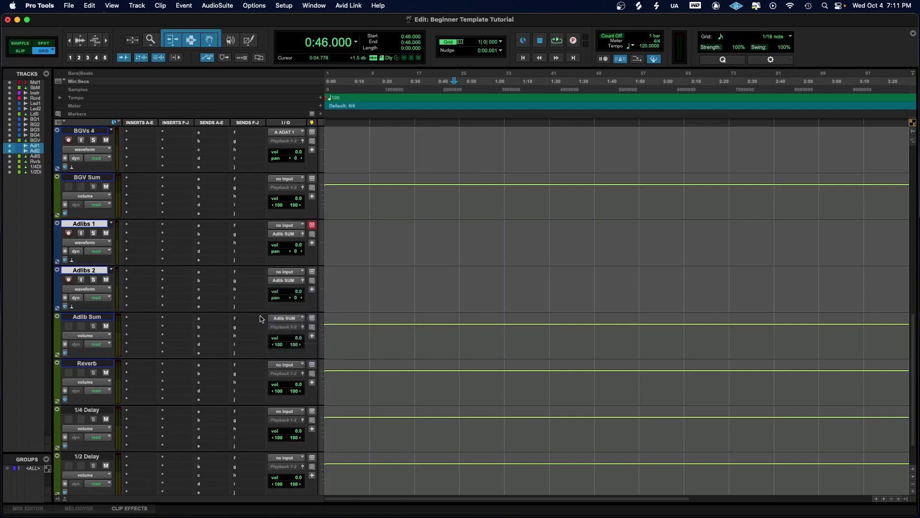
Step: Set the Sub Master track's input to the stereo Bus 1-2 and rename that bus "Sub master"
scroll(260, 318, "up", 10)
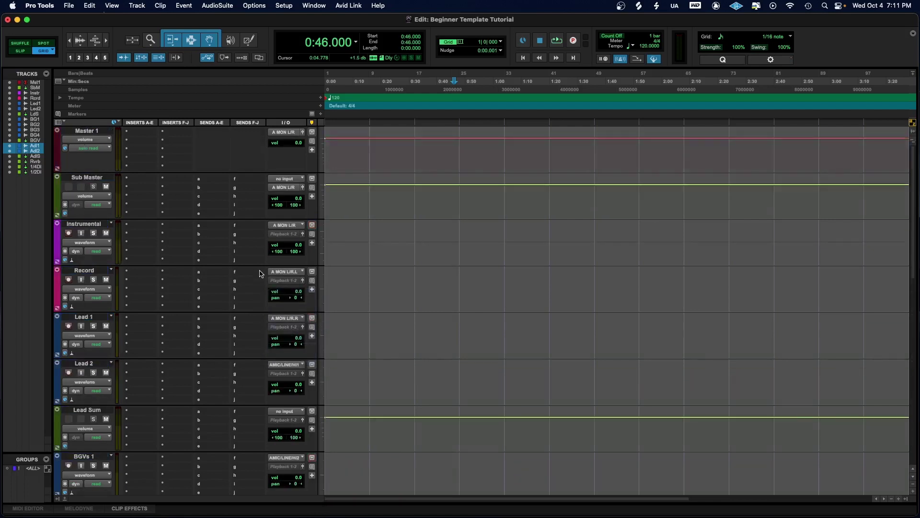
left_click(286, 179)
mouse_move(285, 180)
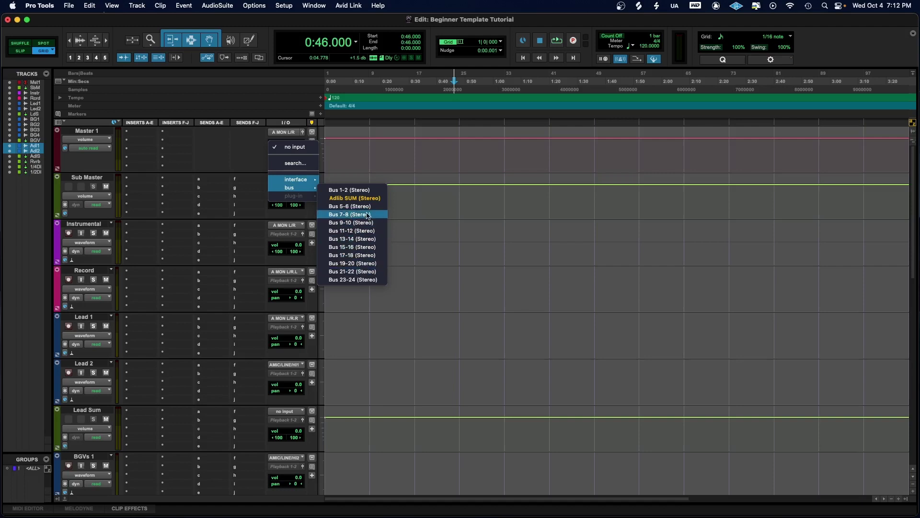
left_click(368, 192)
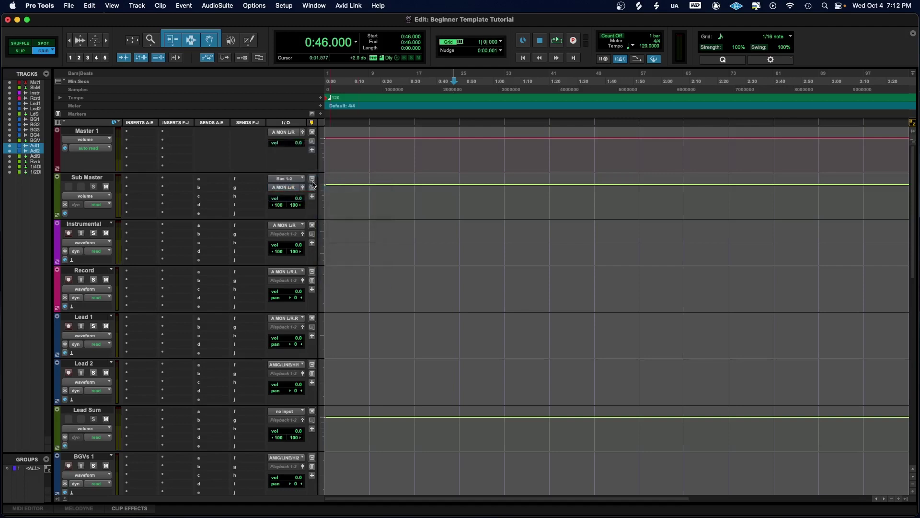
right_click(279, 179)
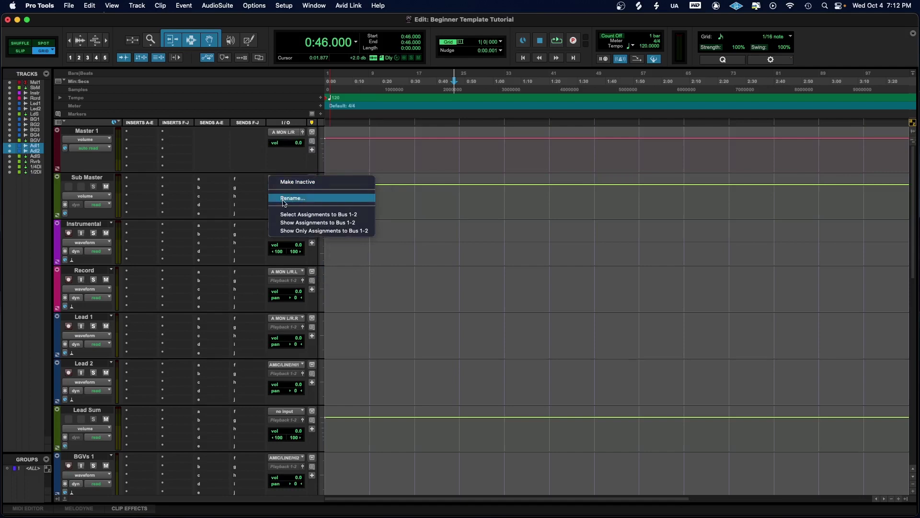
left_click(284, 198)
type("Sub master")
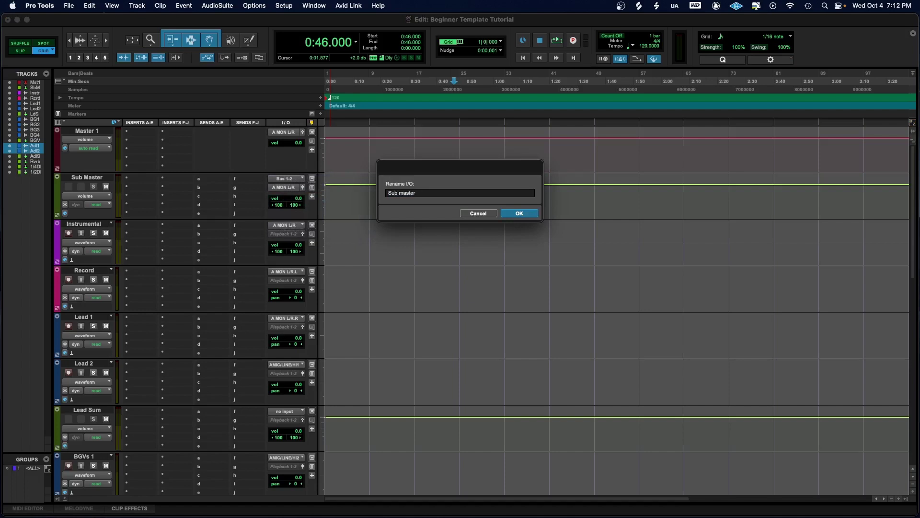
key("Return")
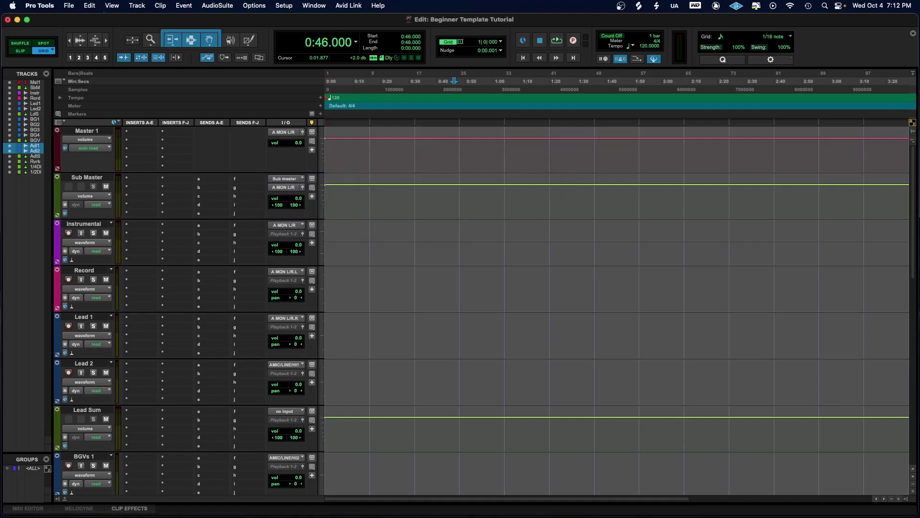
Step: Route the output of the Adlib Sum track to the stereo Sub master bus
scroll(151, 254, "down", 10)
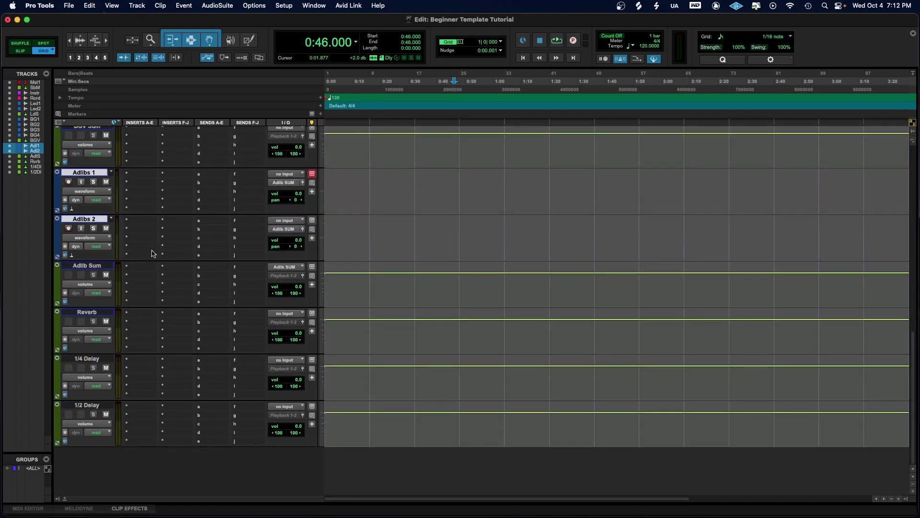
left_click(280, 277)
mouse_move(282, 284)
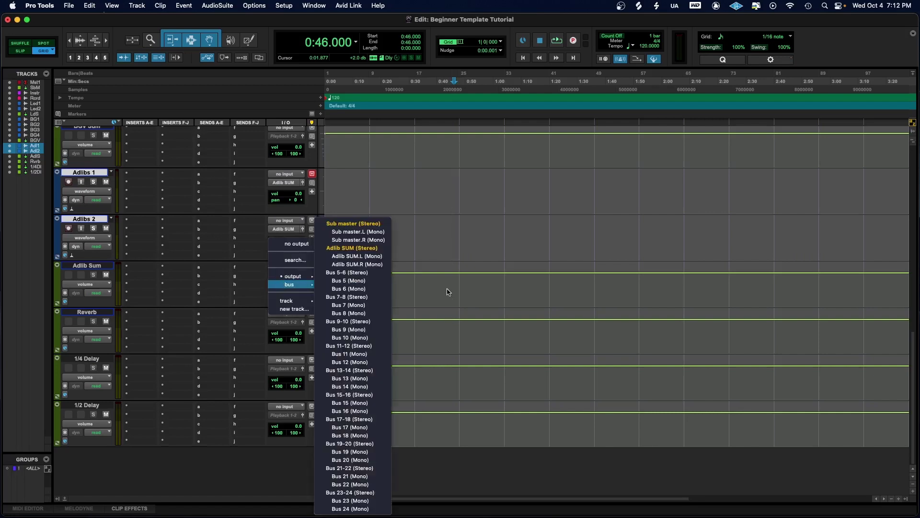
left_click(379, 223)
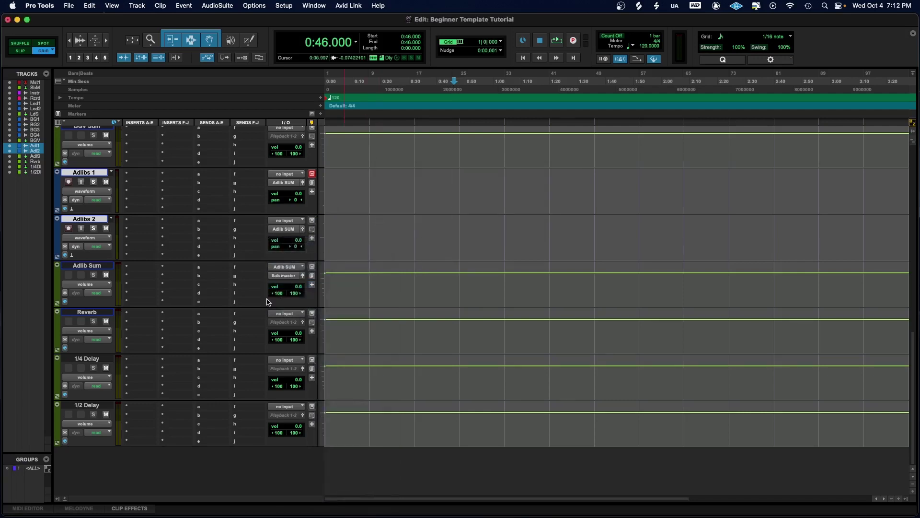
Step: Select the Reverb, 1/4 Delay and 1/2 Delay tracks and route all their outputs to the stereo Sub master bus together
left_click(93, 267)
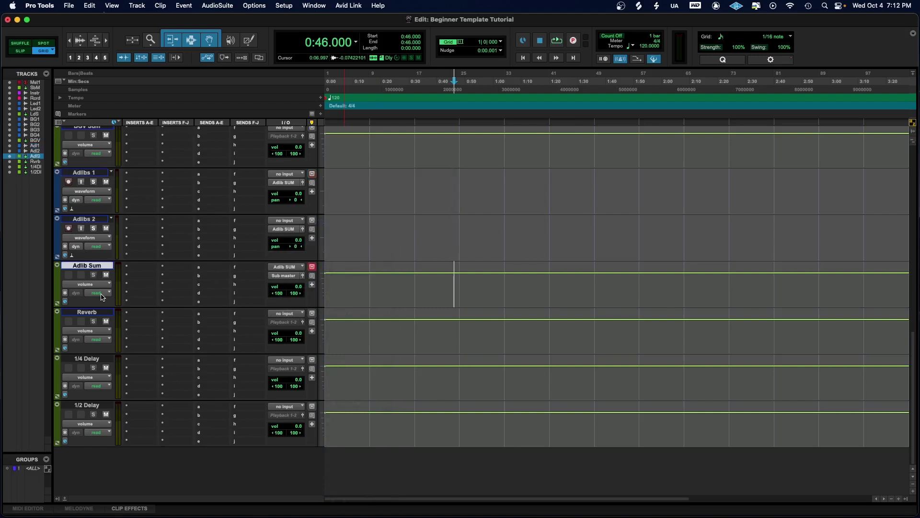
left_click(87, 313)
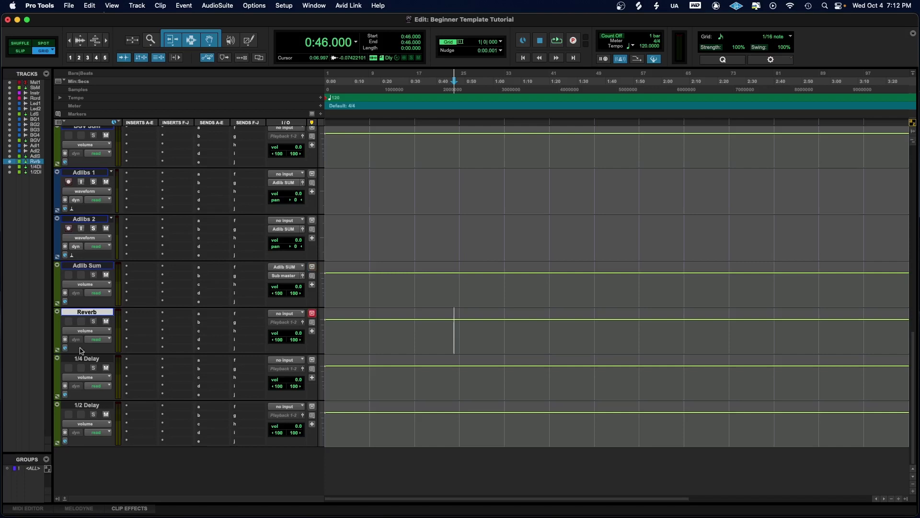
left_click(71, 405, "shift")
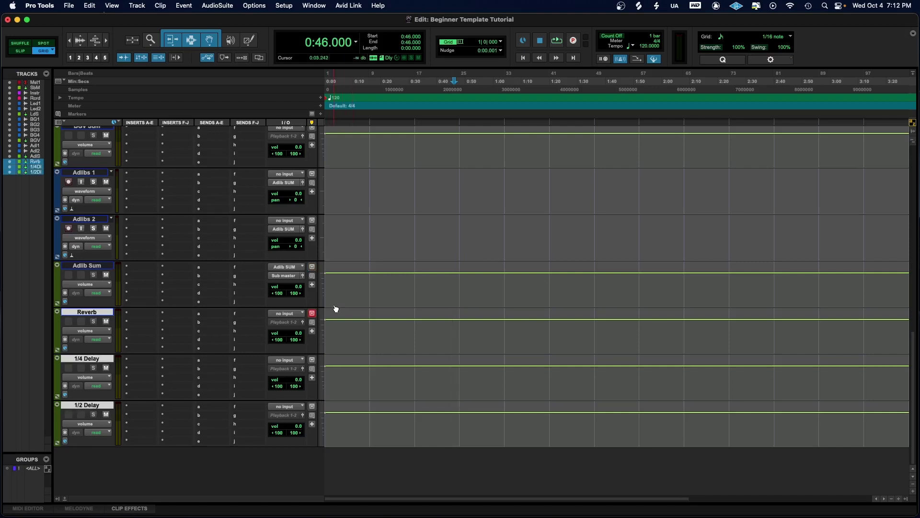
left_click(281, 369)
mouse_move(287, 377)
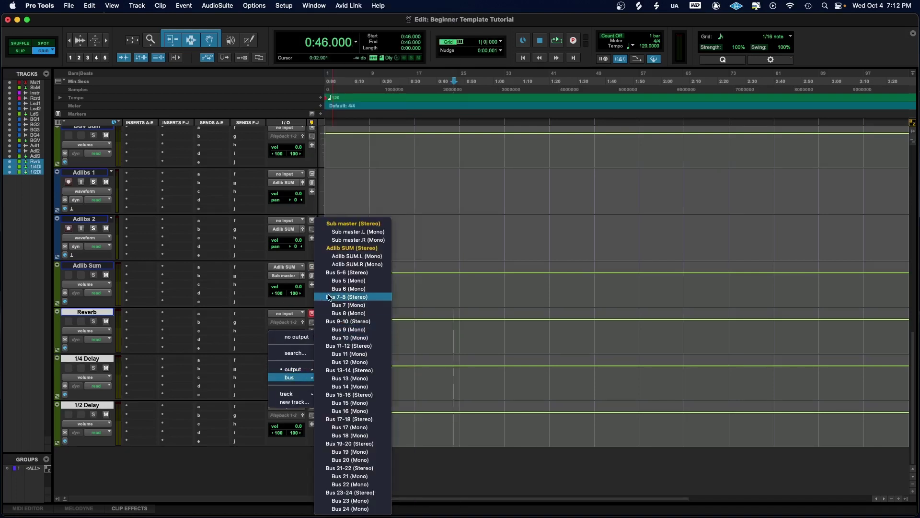
left_click(349, 223, "alt+shift")
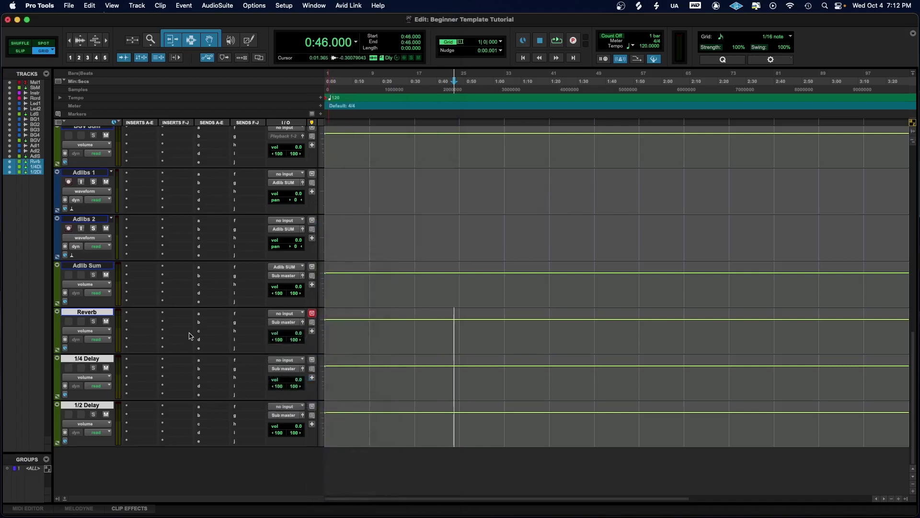
Step: Set the Reverb track's input to the stereo Bus 5-6 and rename that bus "Reverb"
left_click(285, 315)
mouse_move(286, 315)
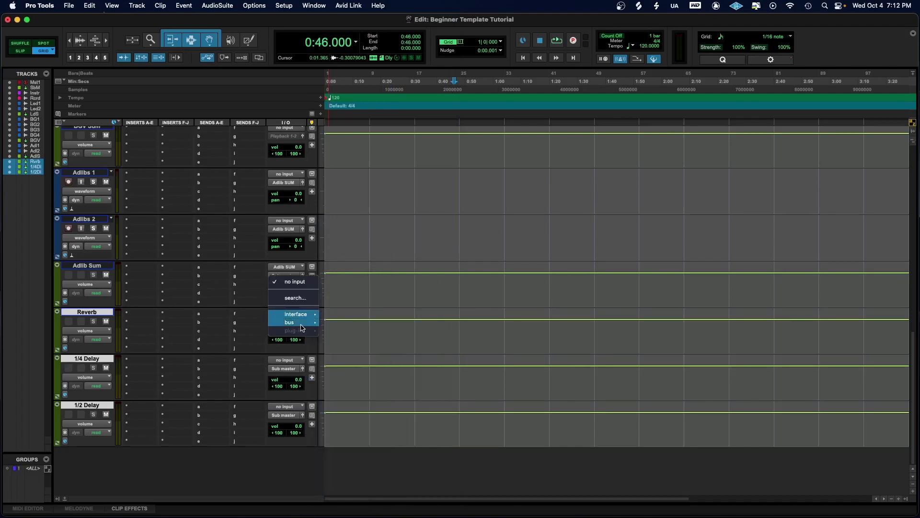
mouse_move(293, 322)
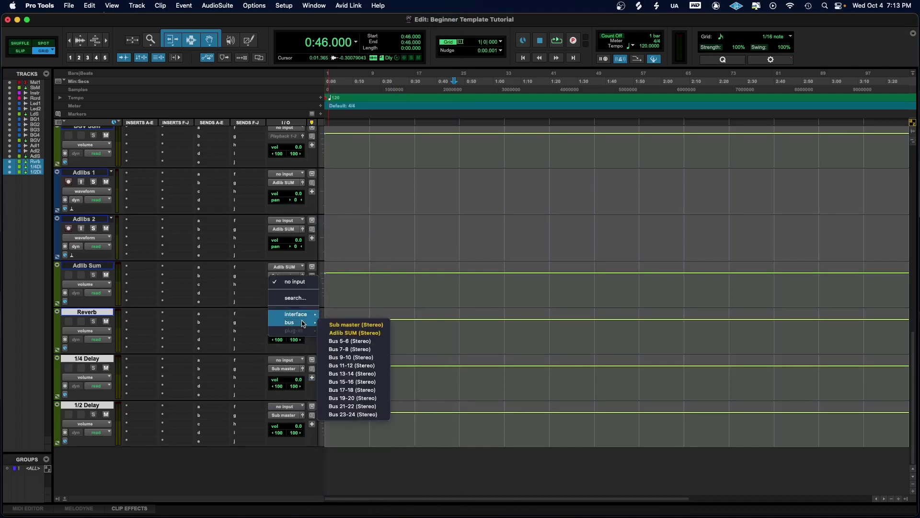
left_click(350, 341)
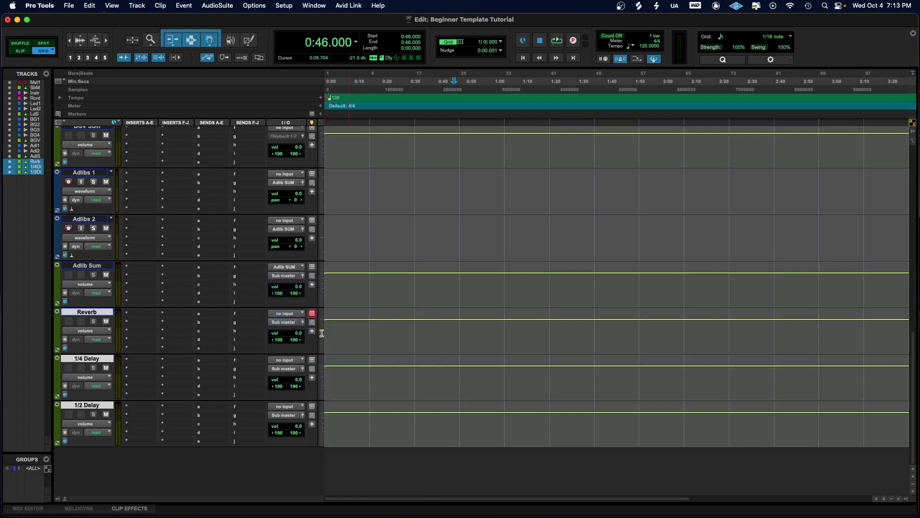
right_click(290, 314)
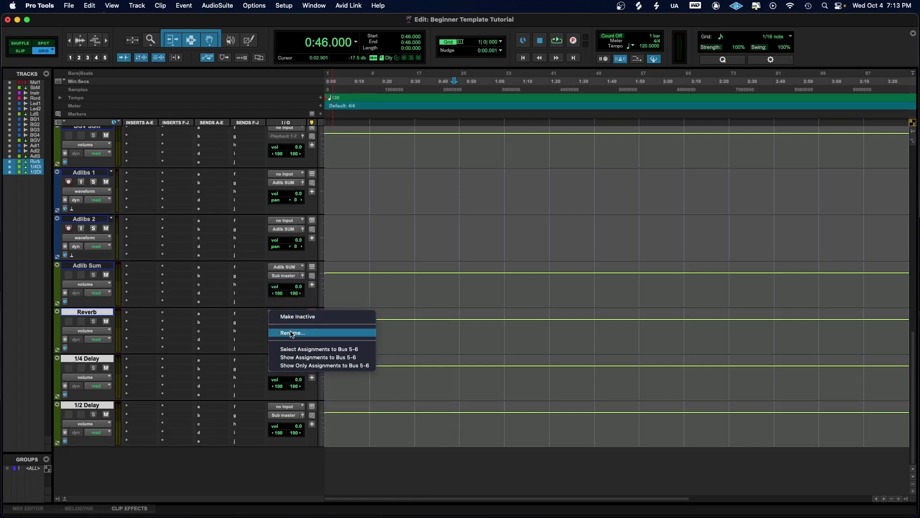
left_click(291, 333)
type("Rev")
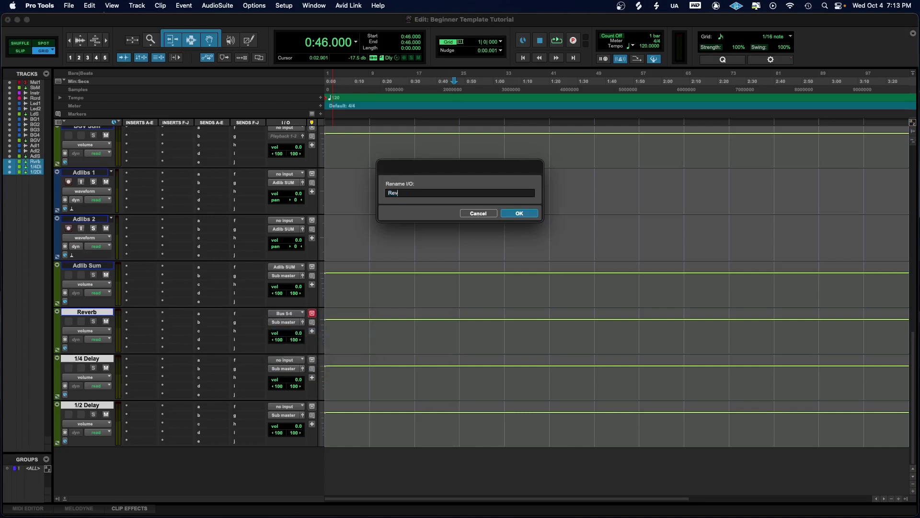
type("erb")
key("Return")
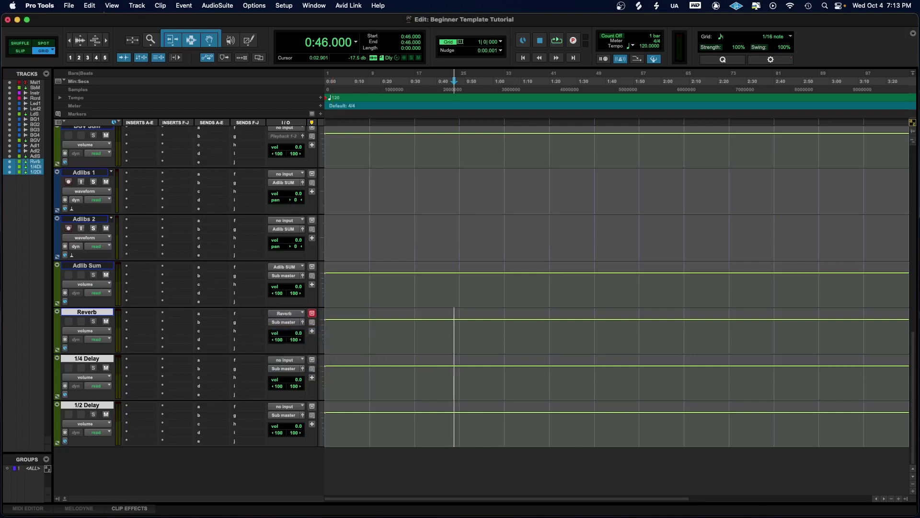
Step: Set the input of the 1/4 Delay track to the stereo Bus 7-8
left_click(283, 362)
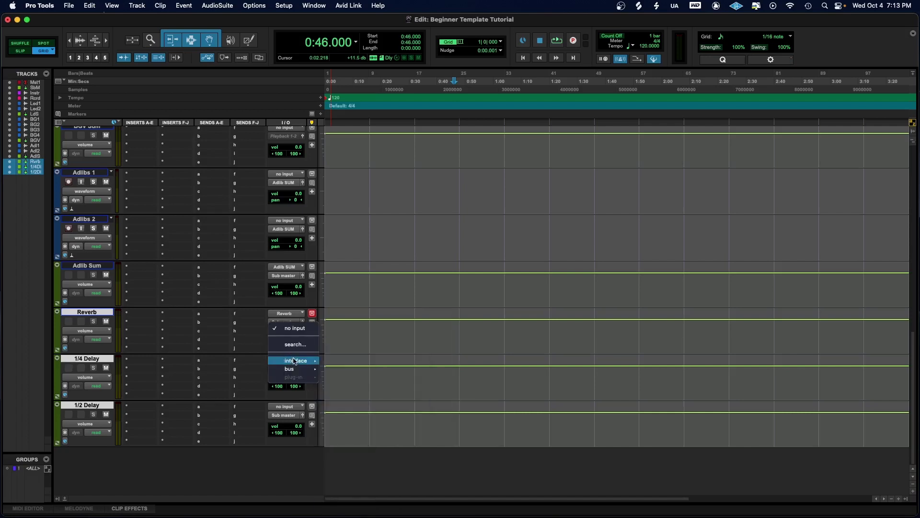
mouse_move(295, 371)
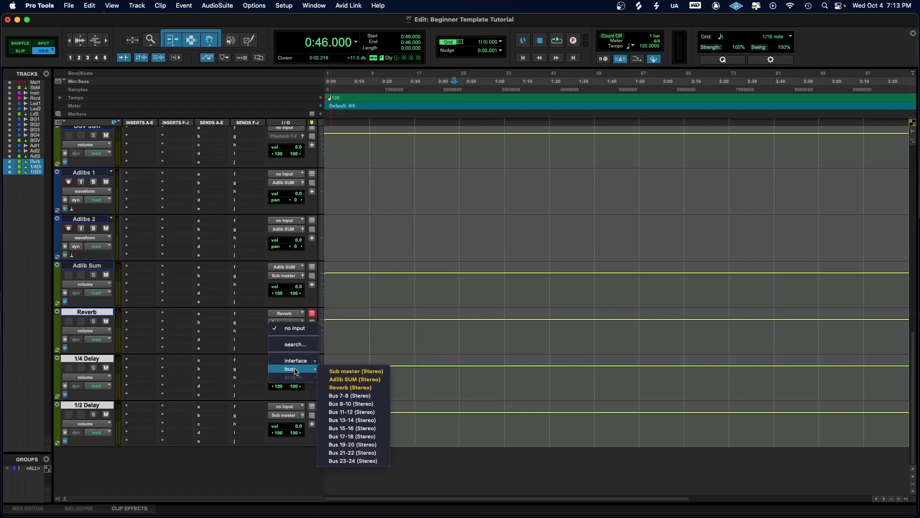
left_click(344, 396)
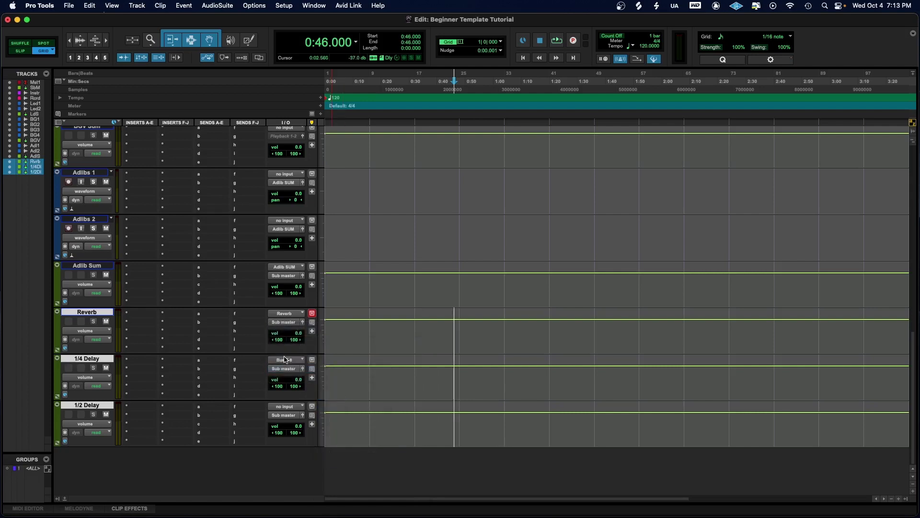
Step: Rename the input bus of the 1/4 Delay track to "1/4 Delay"
right_click(284, 361)
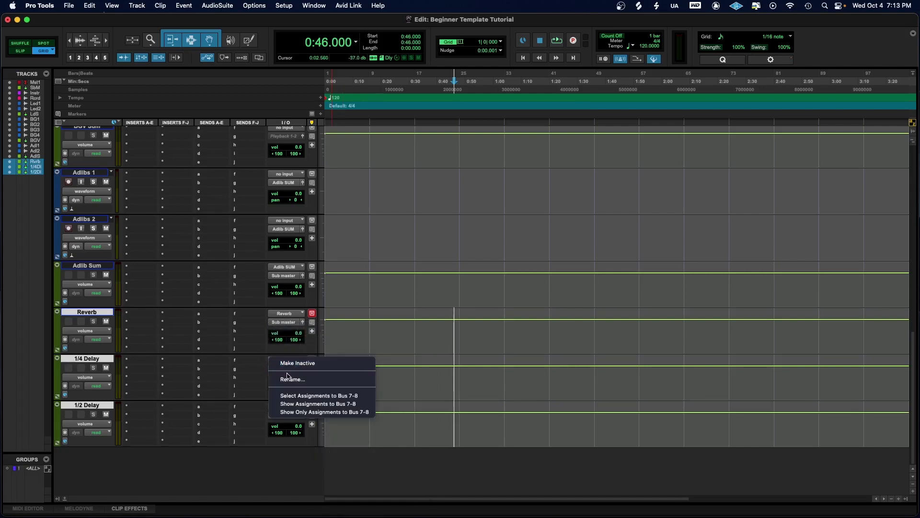
left_click(288, 379)
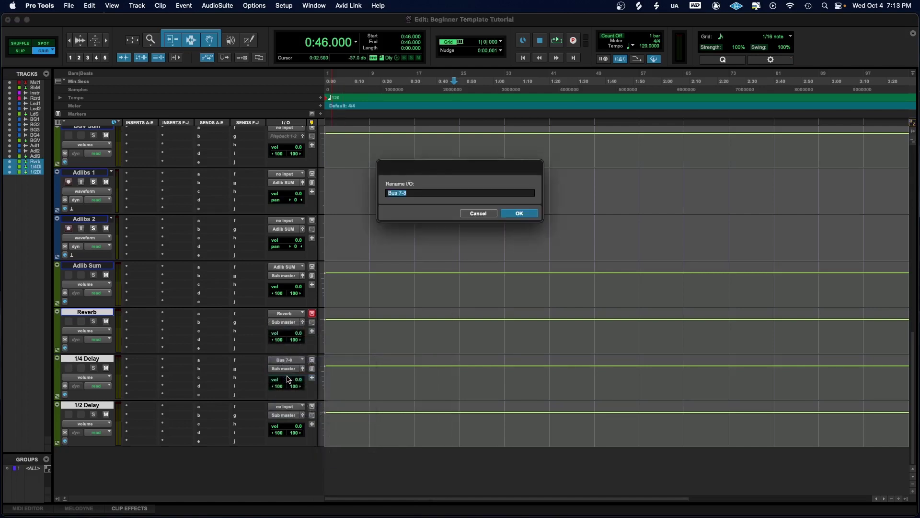
type("1/4 Delay")
key("Return")
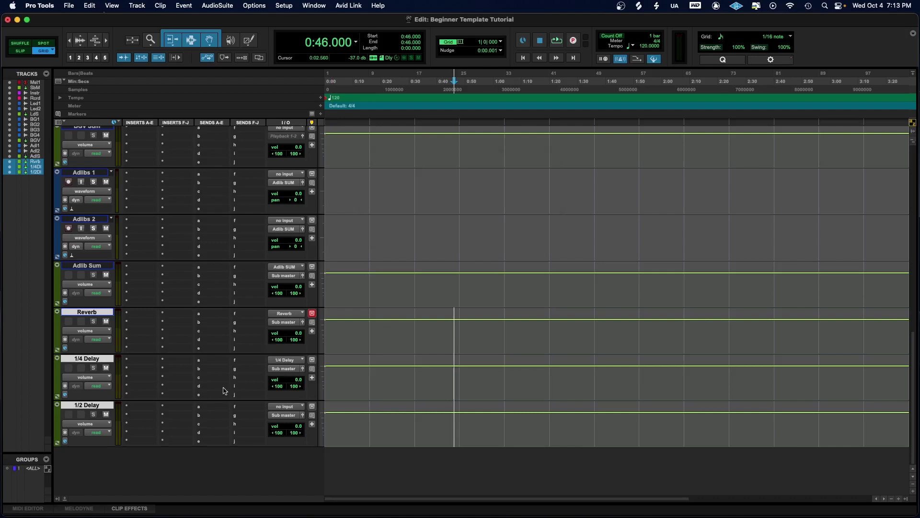
Step: Set the 1/2 Delay track's input to the stereo Bus 9-10 and rename that bus "1/2 Delay"
left_click(277, 409)
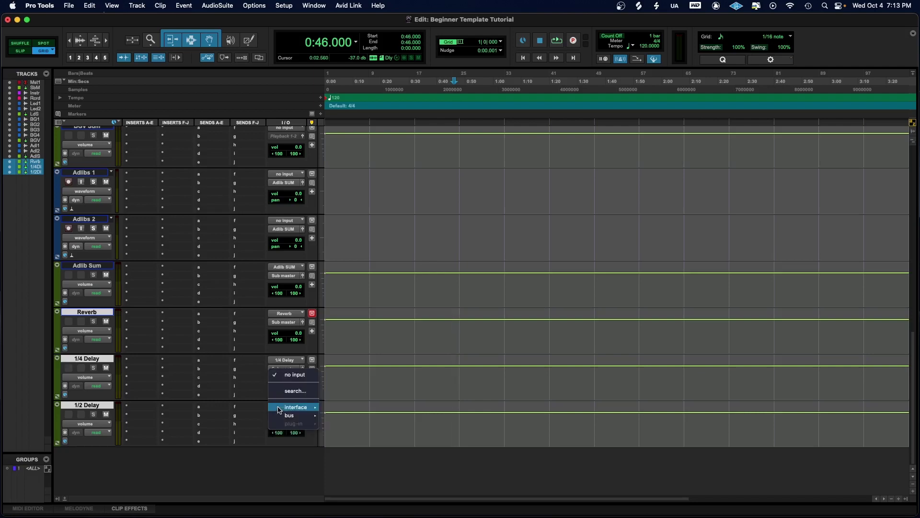
mouse_move(288, 412)
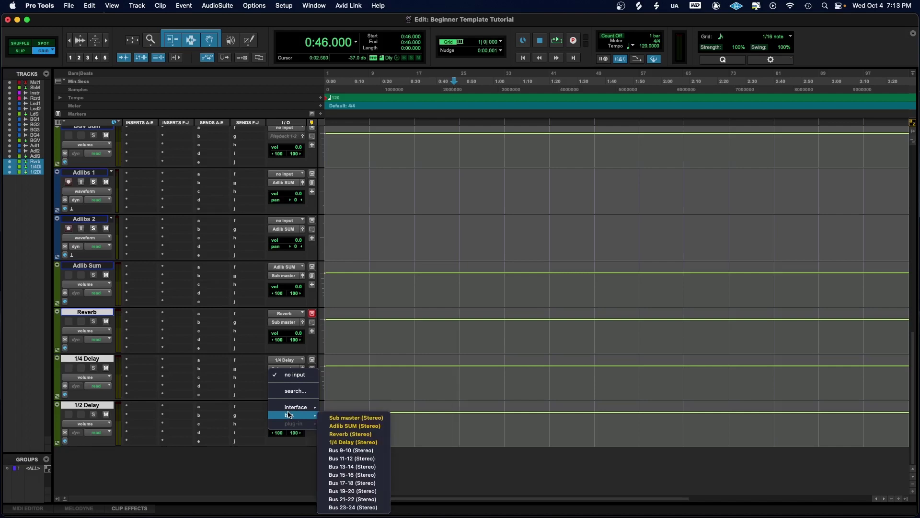
left_click(349, 451)
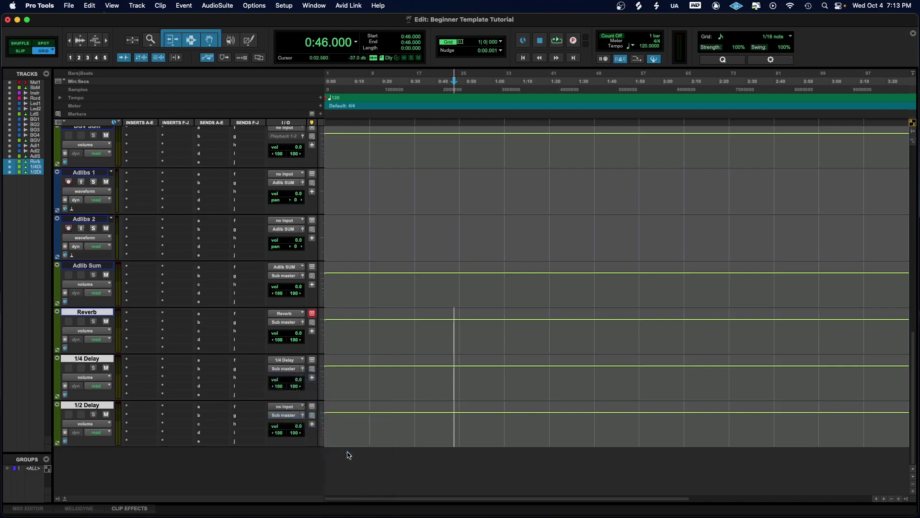
right_click(285, 407)
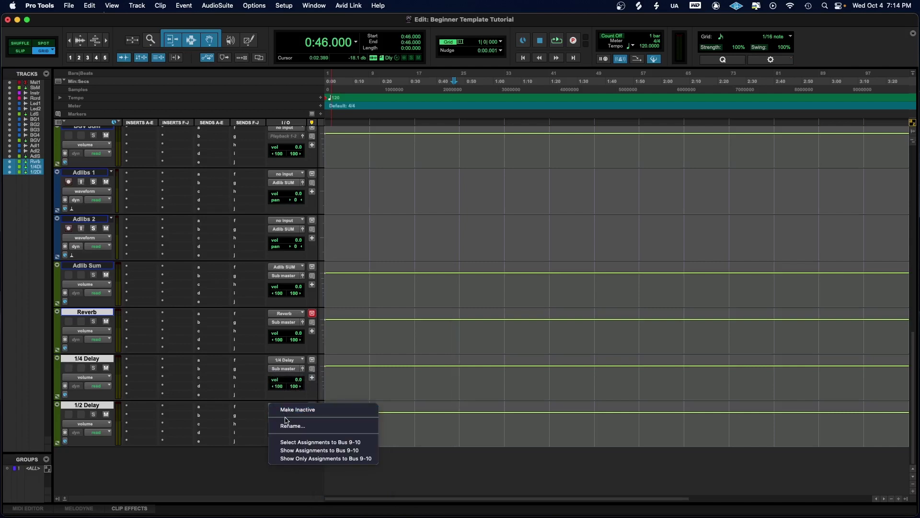
left_click(290, 425)
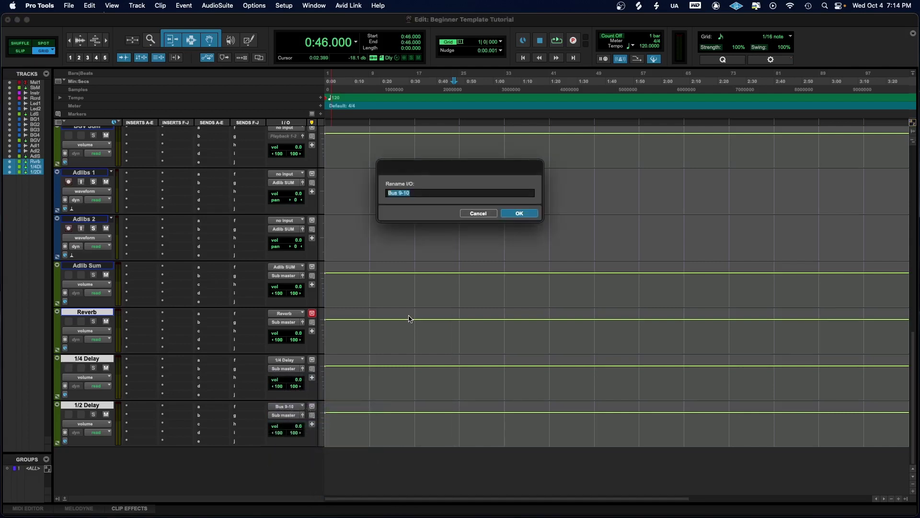
type("1/2 Delay")
key("Return")
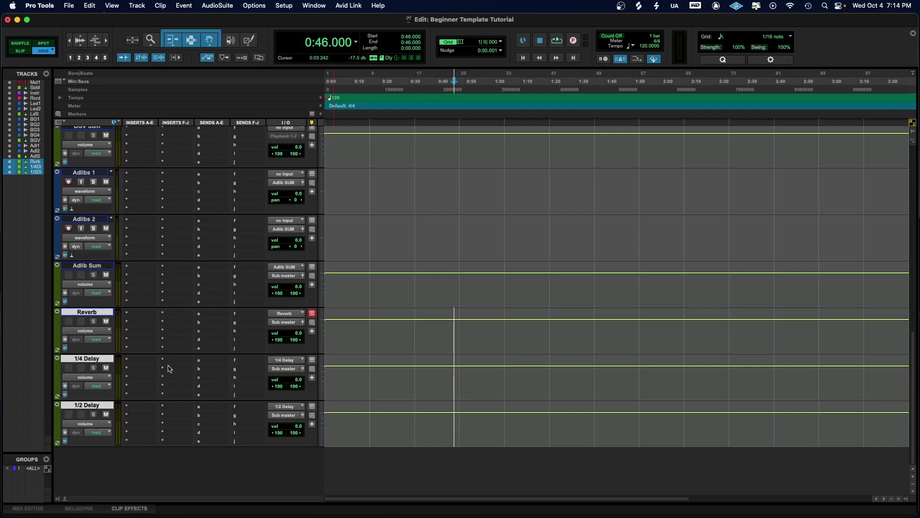
Step: Insert the stereo H-Delay plug-in on the 1/4 Delay track, adjusting its Analog control and setting the delay time to 1/4
left_click(144, 360)
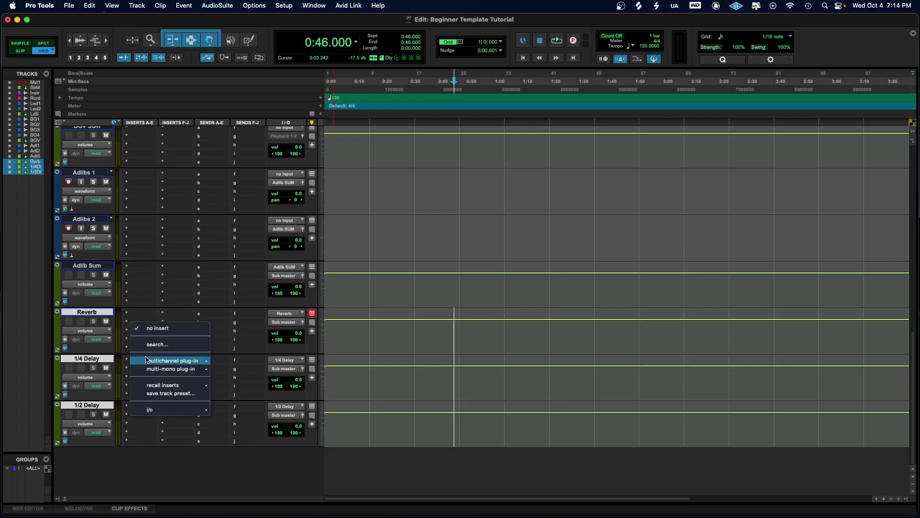
mouse_move(191, 361)
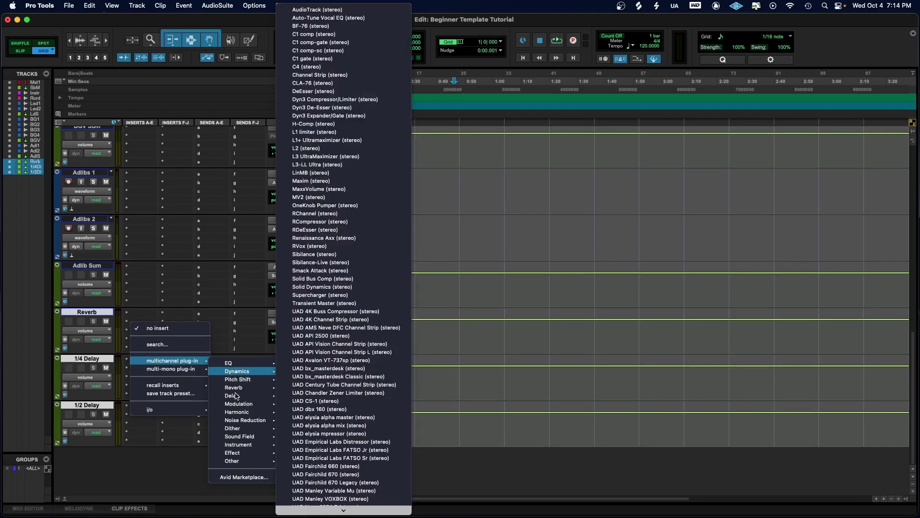
mouse_move(236, 396)
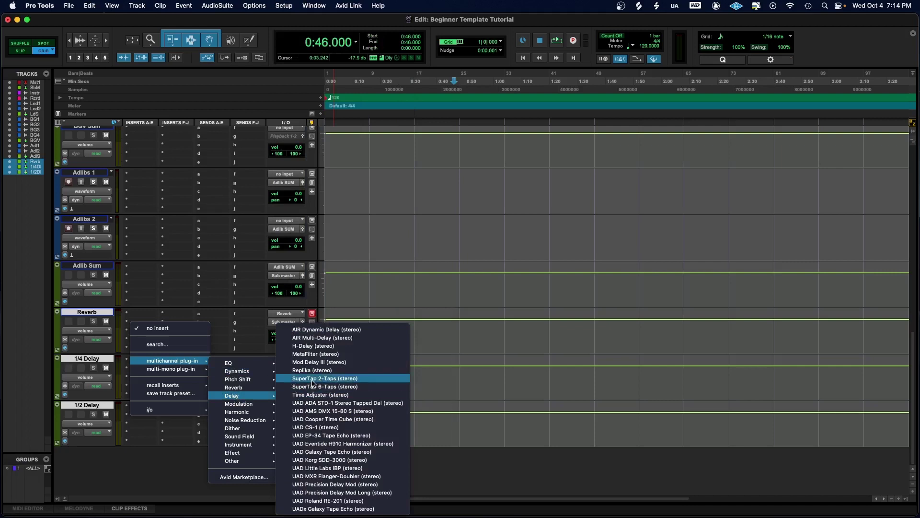
left_click(324, 346)
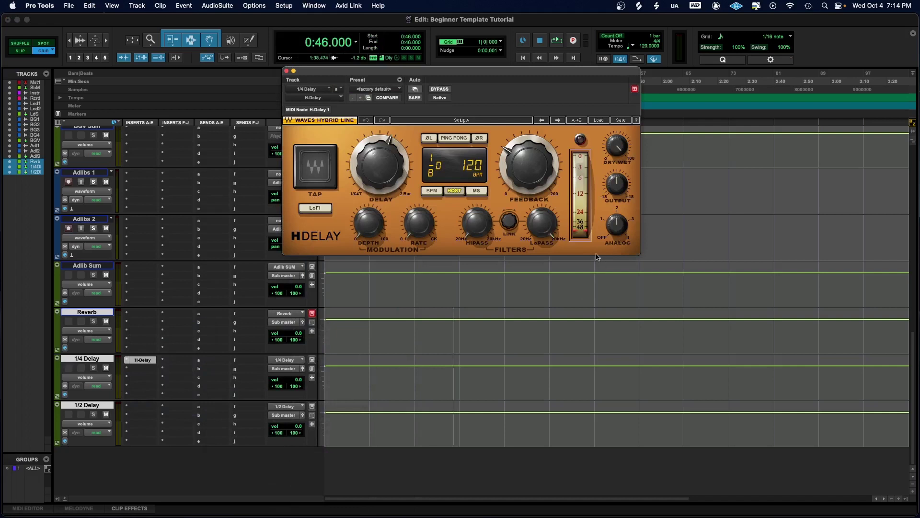
left_click_drag(618, 229, 618, 228)
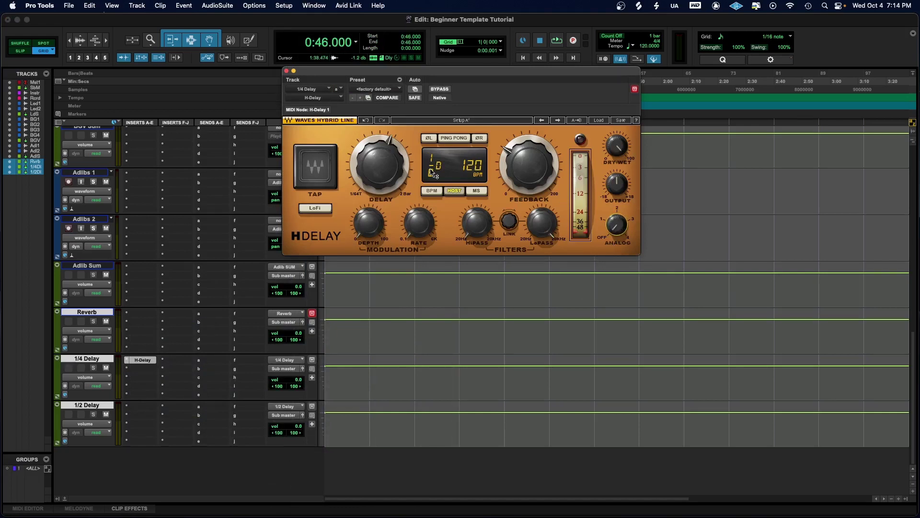
left_click_drag(381, 166, 382, 154)
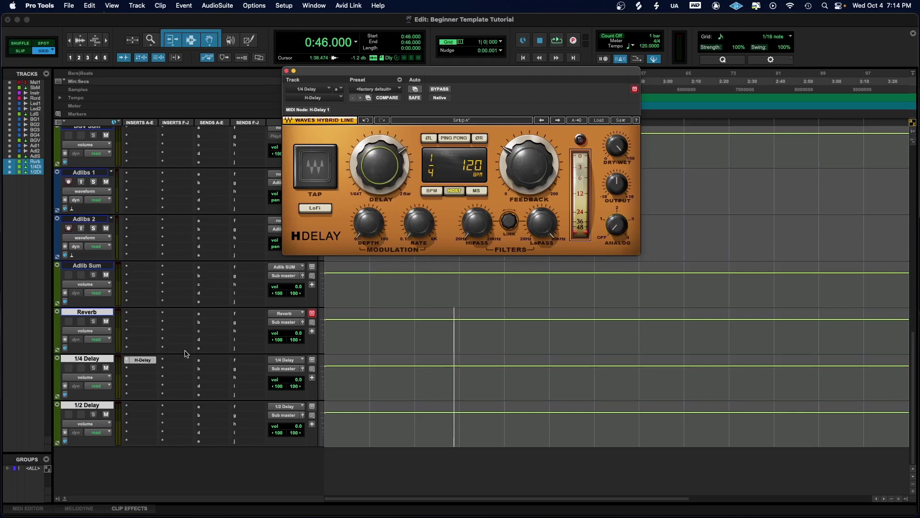
Step: Copy the H-Delay insert to the 1/2 Delay track and set the copy's delay time to 1/2
left_click(150, 362)
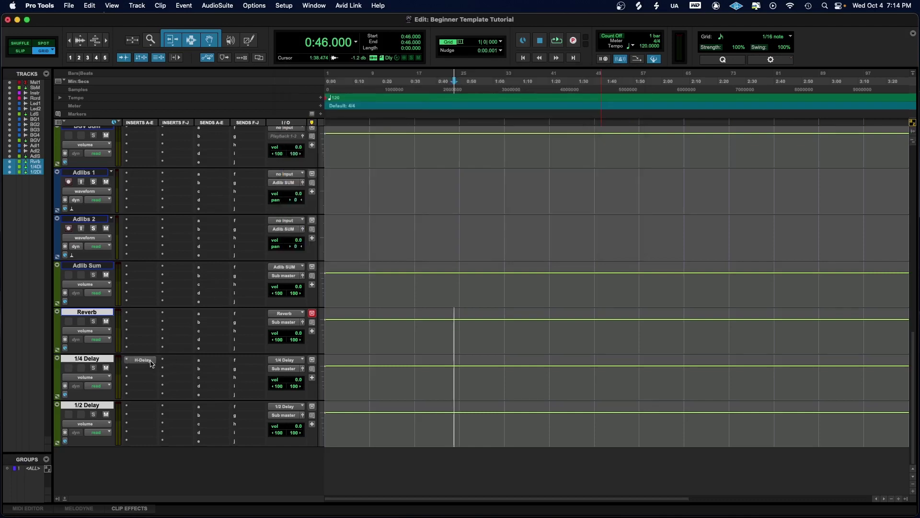
left_click(150, 362)
left_click_drag(150, 363, 144, 412)
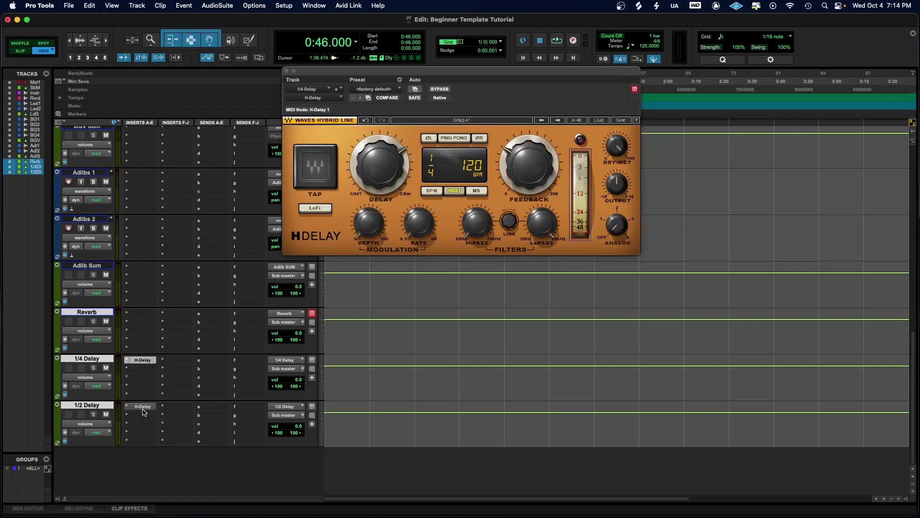
left_click(144, 411)
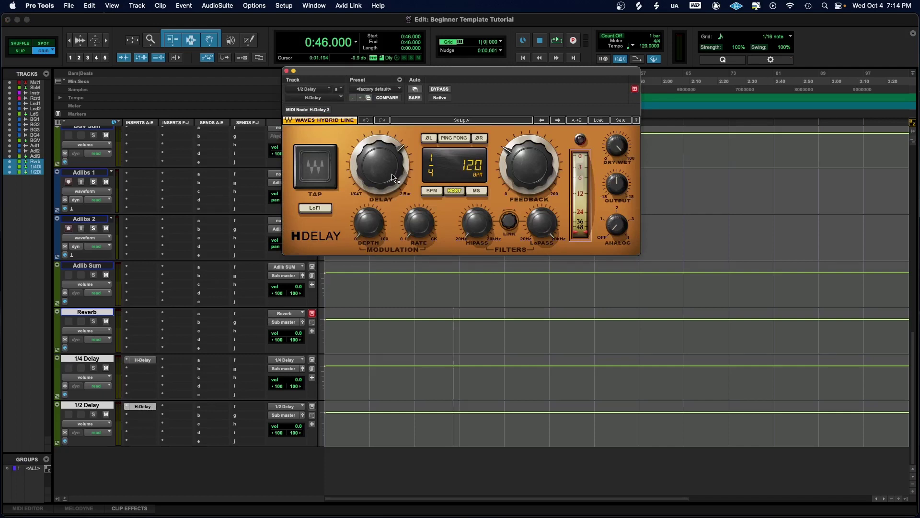
left_click_drag(398, 175, 397, 139)
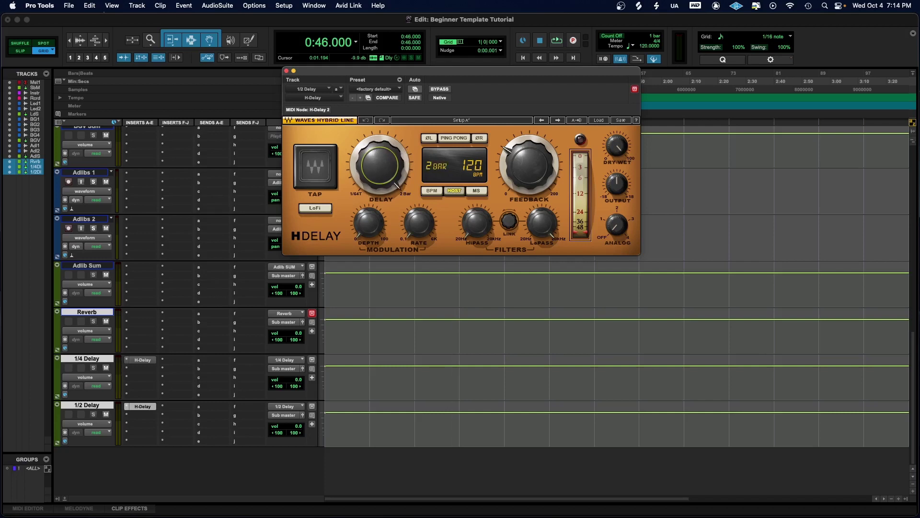
left_click_drag(380, 165, 394, 189)
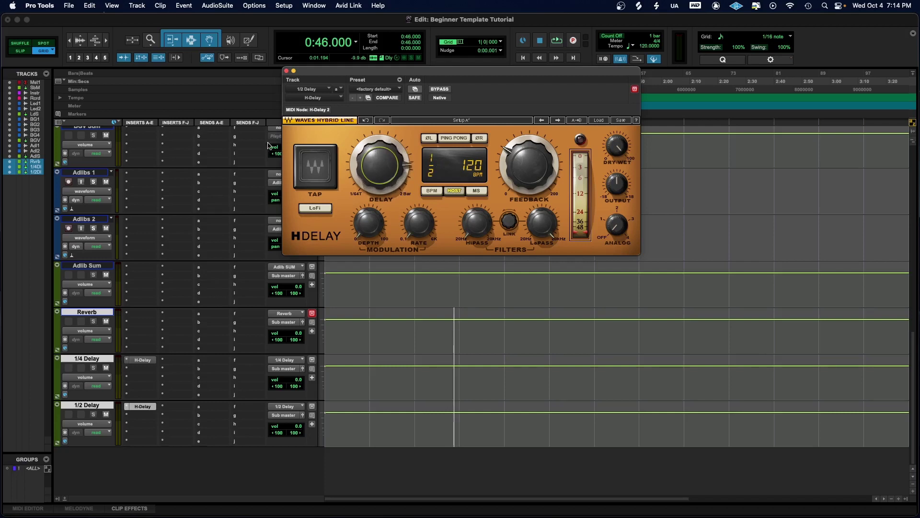
left_click(286, 71)
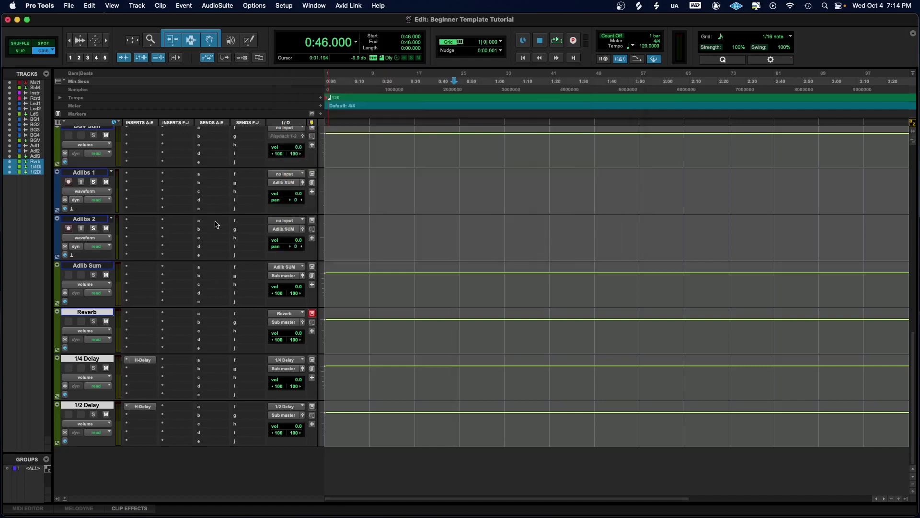
Step: Try the stereo UADx Pure Plate Reverb plug-in as the first insert on the Reverb track
left_click(148, 314)
mouse_move(177, 317)
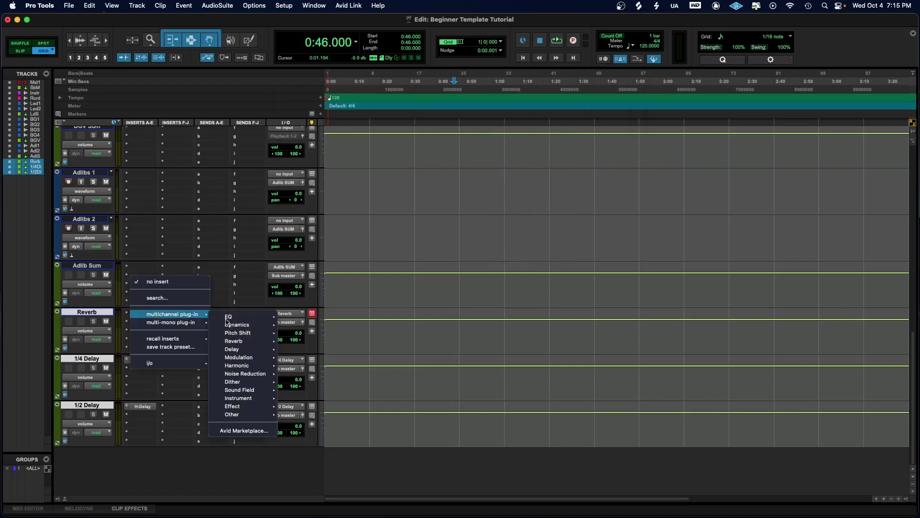
mouse_move(267, 340)
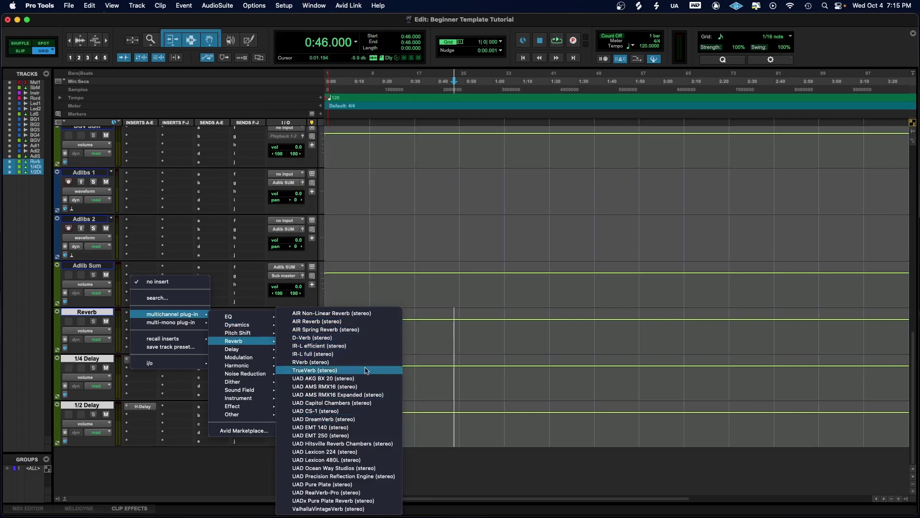
left_click(365, 504)
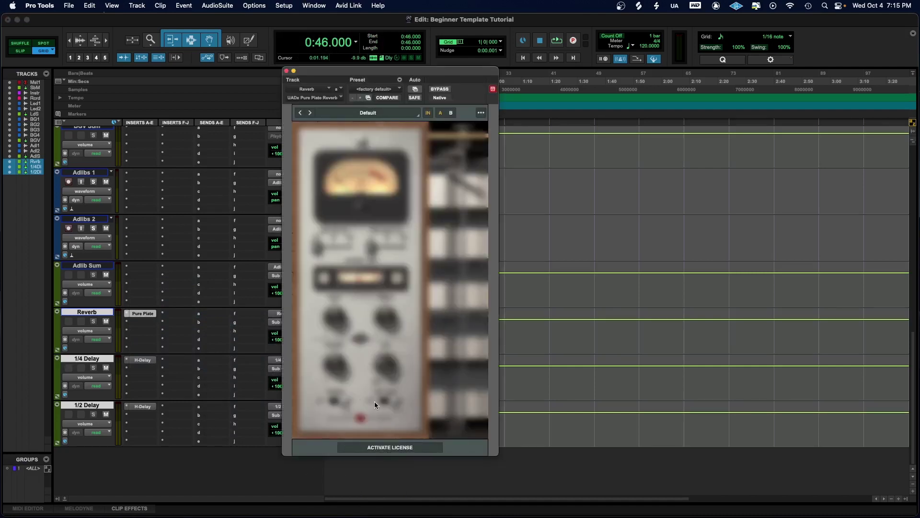
left_click(288, 71)
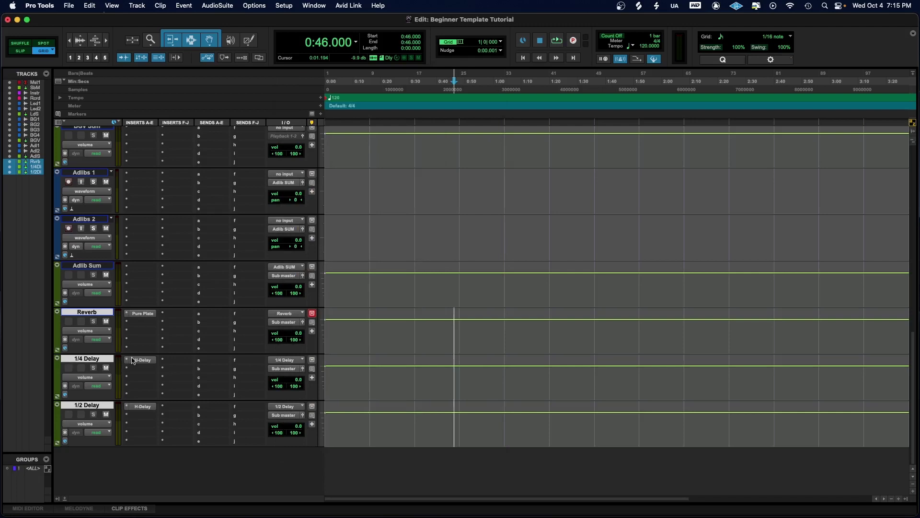
Step: Use the stereo UAD Pure Plate plug-in as the first insert on the Reverb track and close its window
left_click(127, 315)
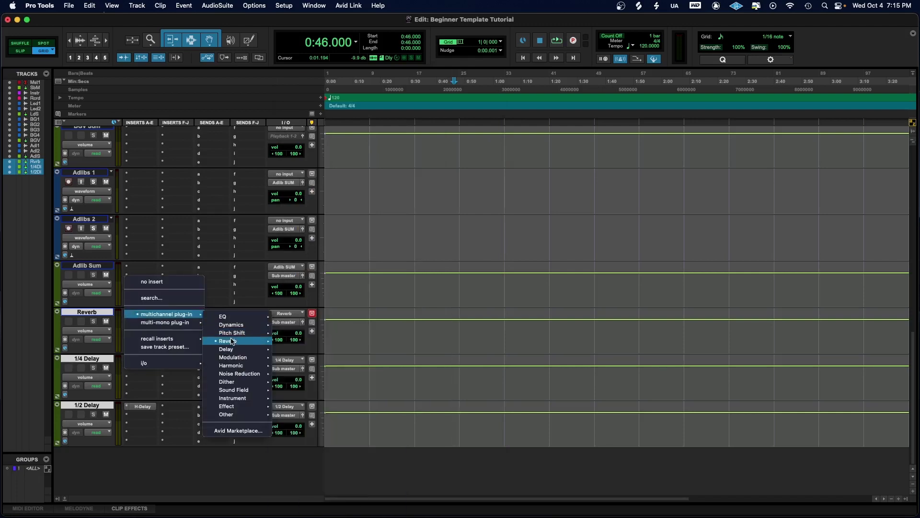
mouse_move(232, 341)
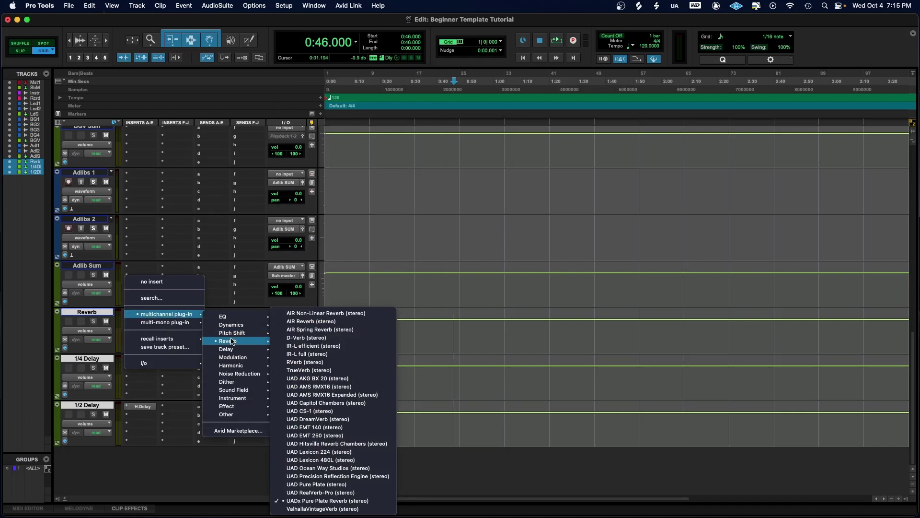
left_click(328, 485)
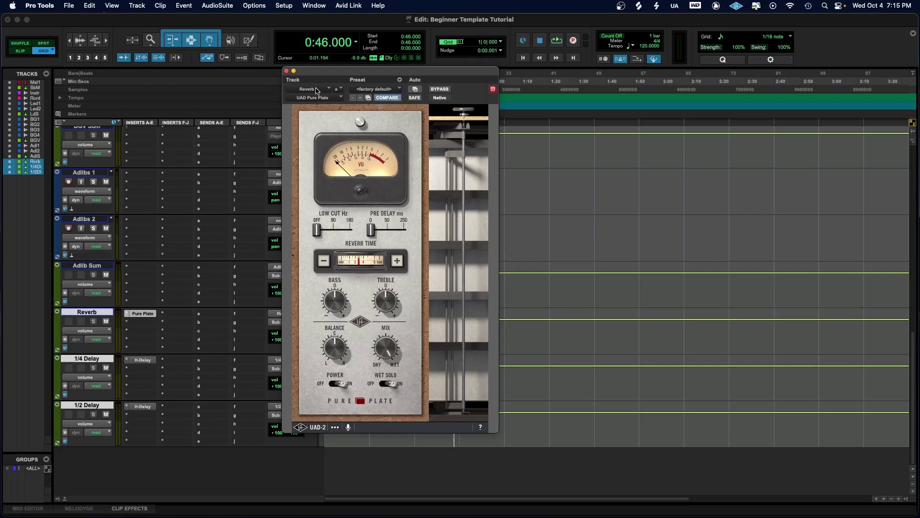
left_click(287, 72)
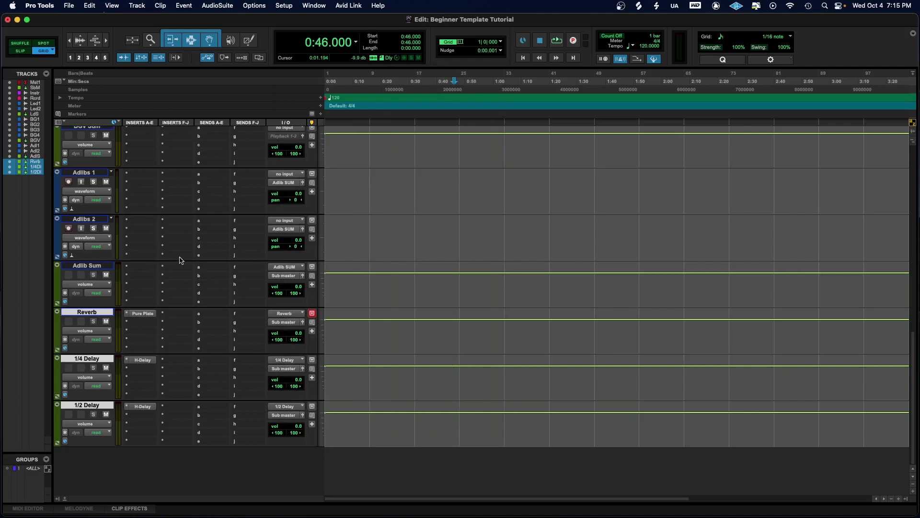
Step: Set the Lead Sum track's input to the stereo Bus 11-12 and rename that bus Lead Sum
scroll(180, 260, "up", 3)
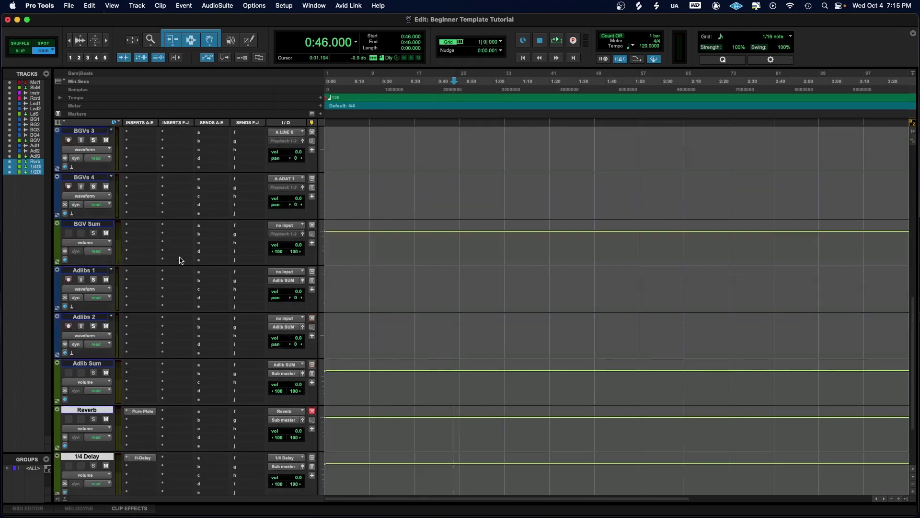
scroll(180, 260, "up", 5)
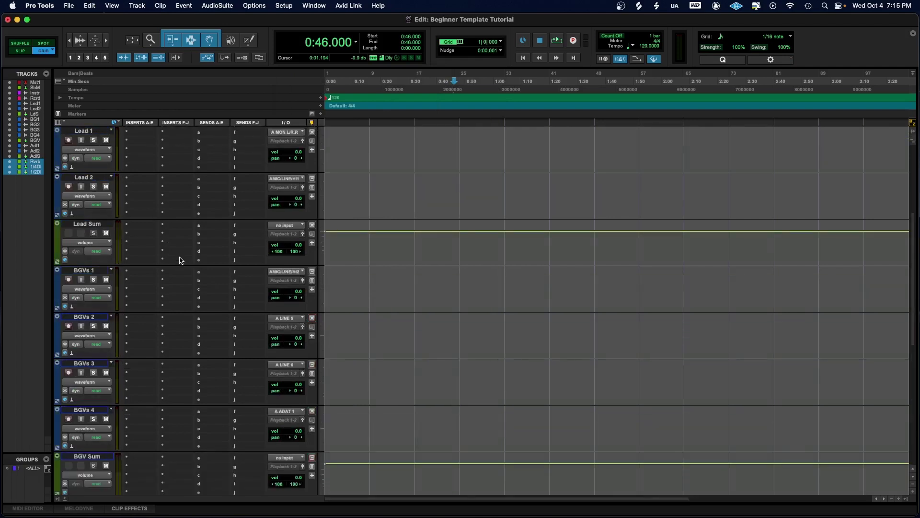
scroll(180, 261, "up", 3)
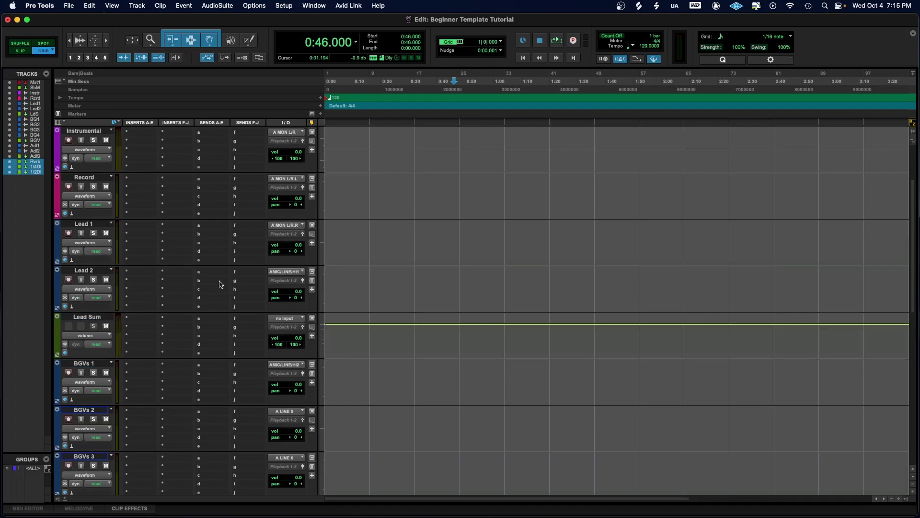
left_click(284, 320)
mouse_move(290, 330)
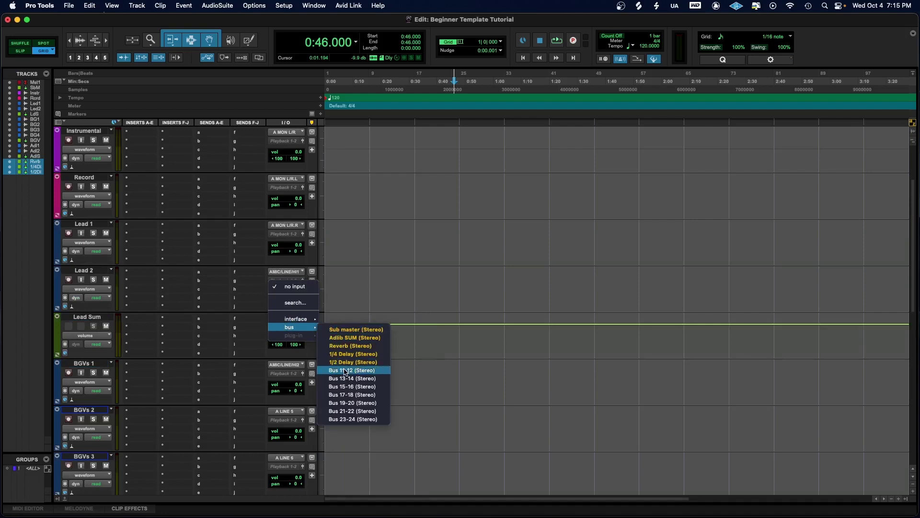
left_click(345, 371)
right_click(291, 319)
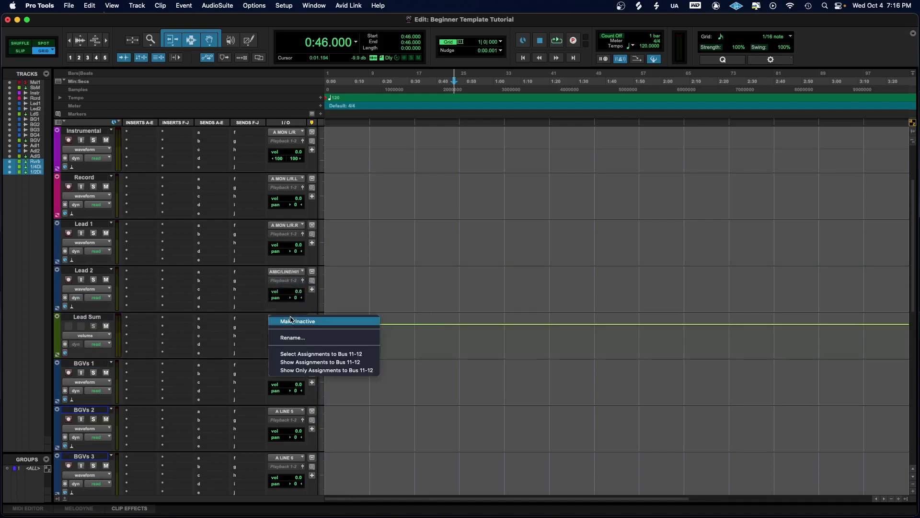
left_click(293, 338)
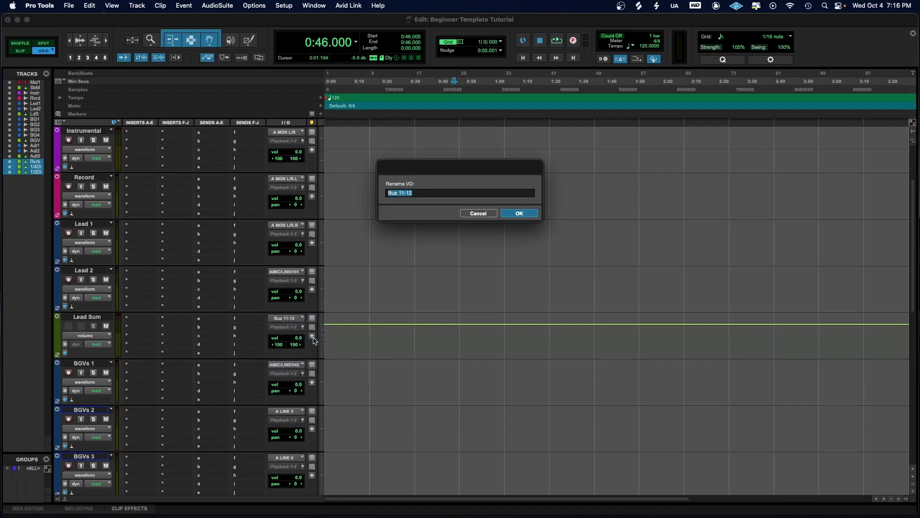
type("Lead Sum")
key("Return")
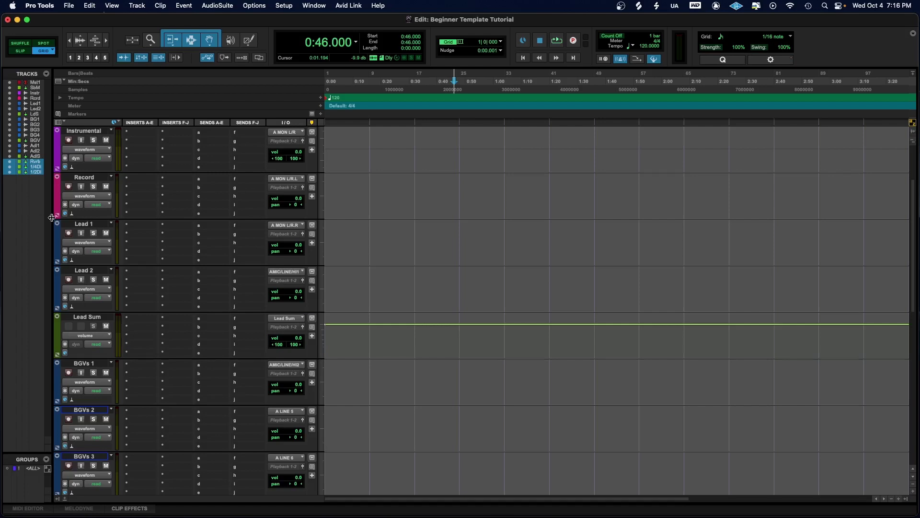
Step: Route the outputs of the Lead 1 and Lead 2 tracks together to the stereo Lead Sum bus
left_click(69, 224)
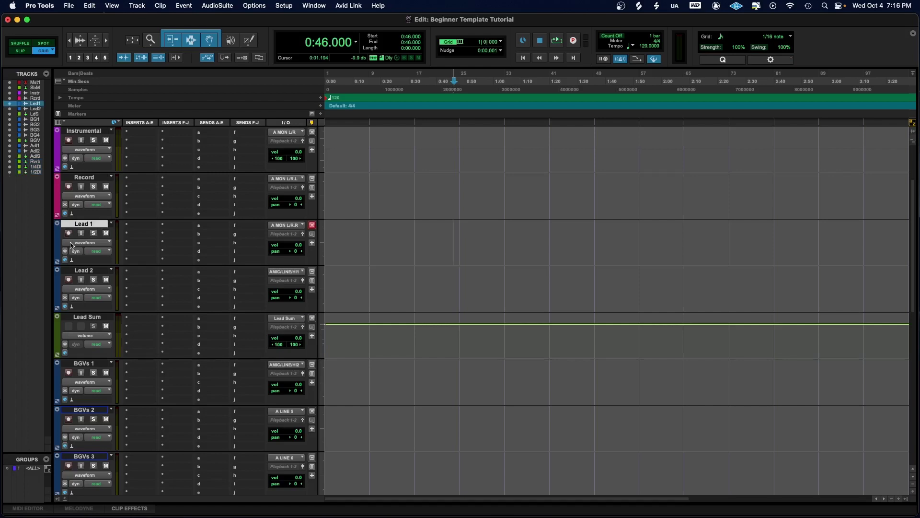
left_click(79, 271, "shift")
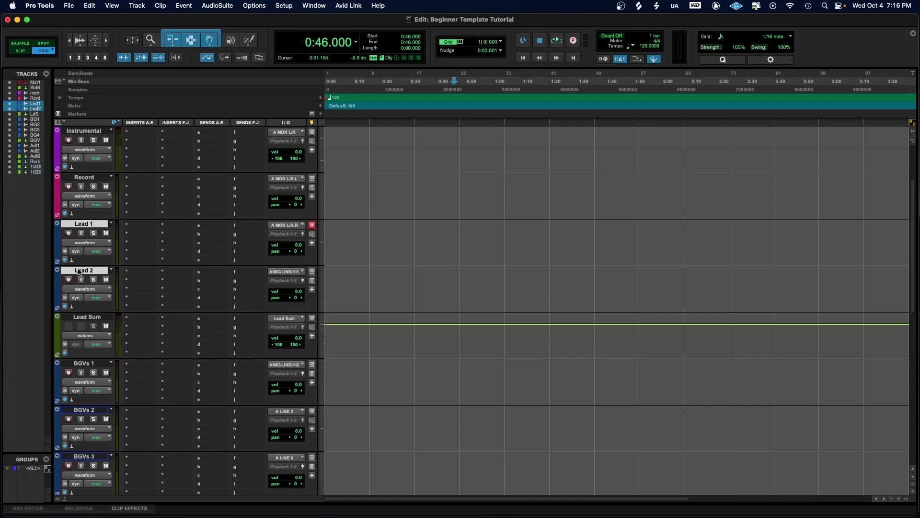
left_click(287, 234)
mouse_move(287, 235)
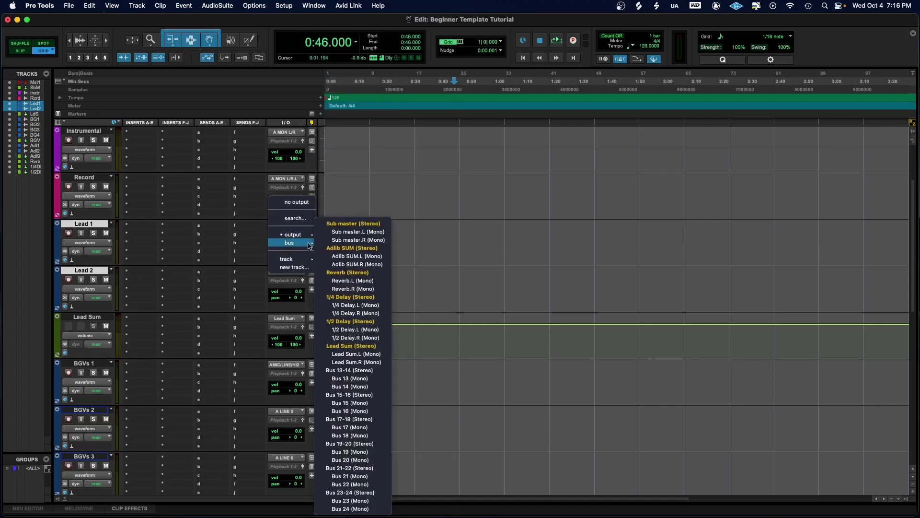
left_click(364, 345)
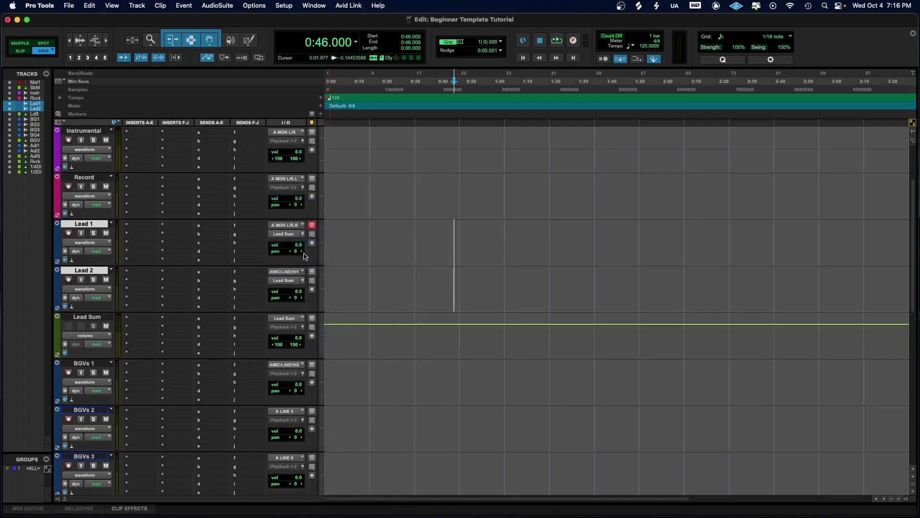
Step: Route the Record track's output to the stereo Lead Sum bus and set its input to A MIC/LINE/HIZ 1
left_click(283, 190)
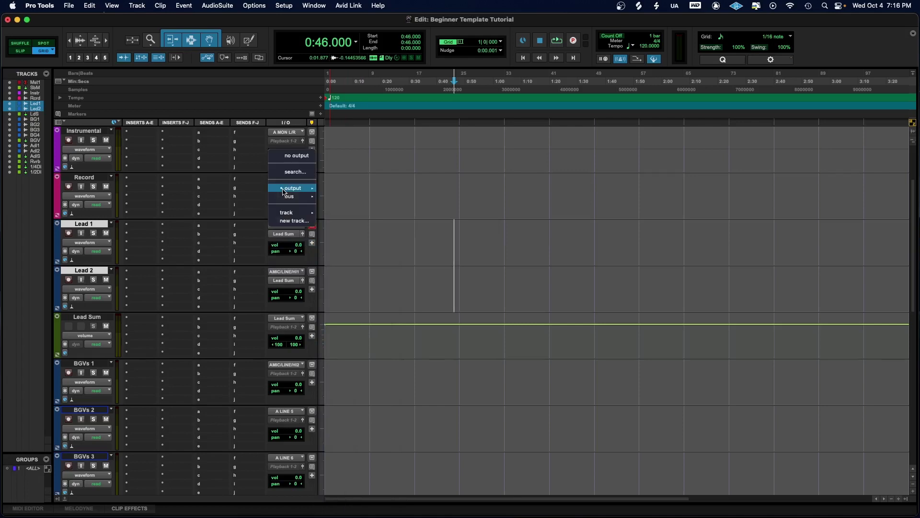
mouse_move(285, 196)
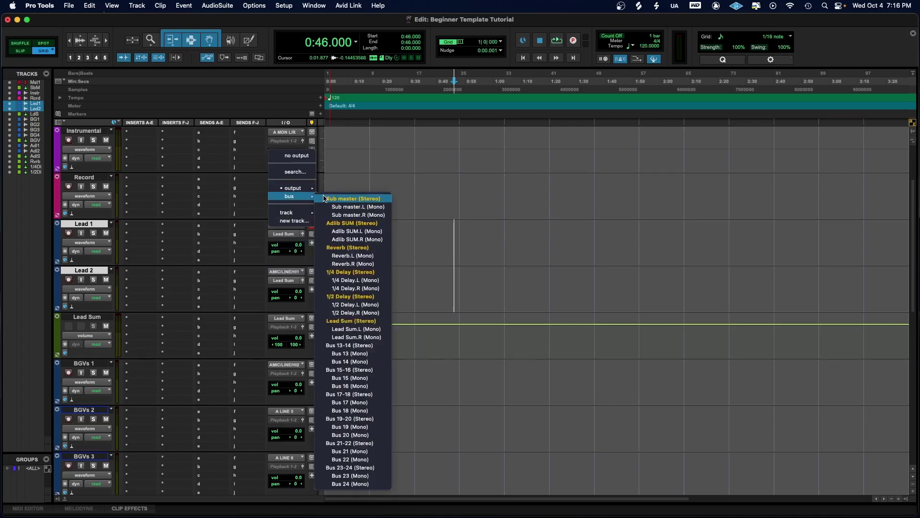
left_click(357, 320)
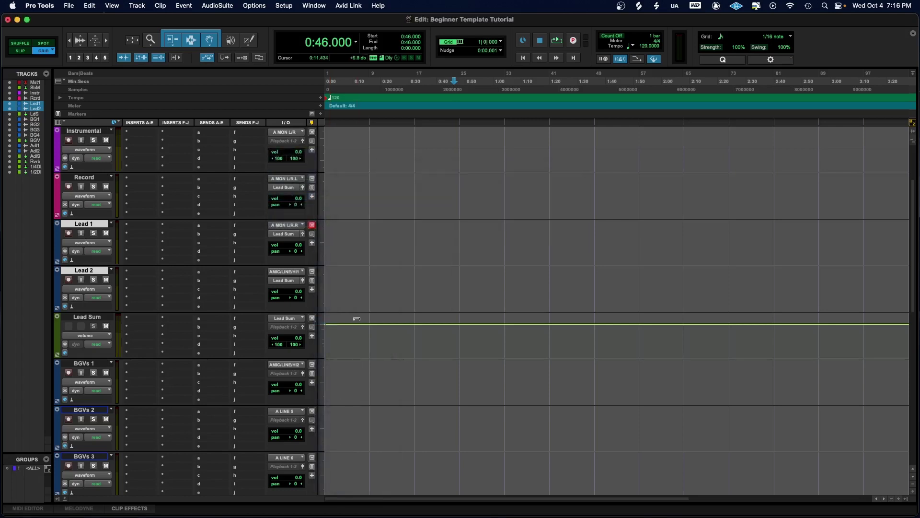
left_click(288, 178)
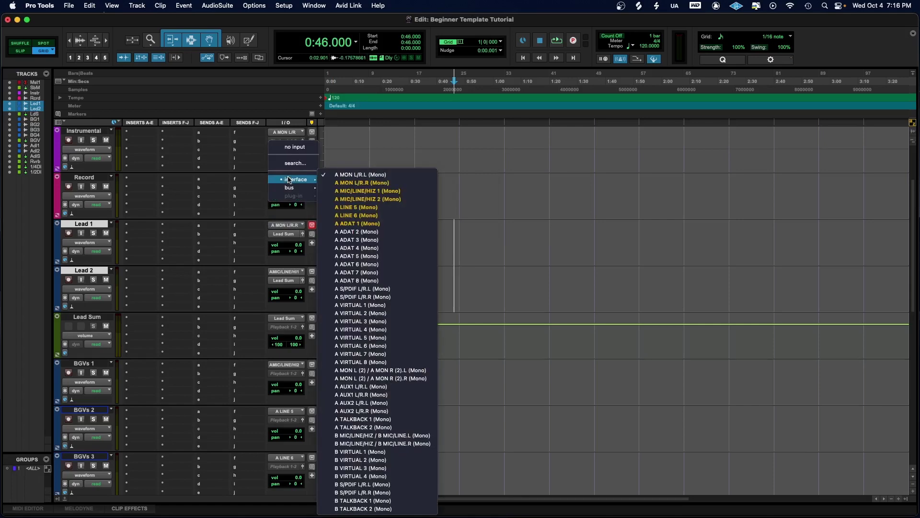
left_click(400, 192)
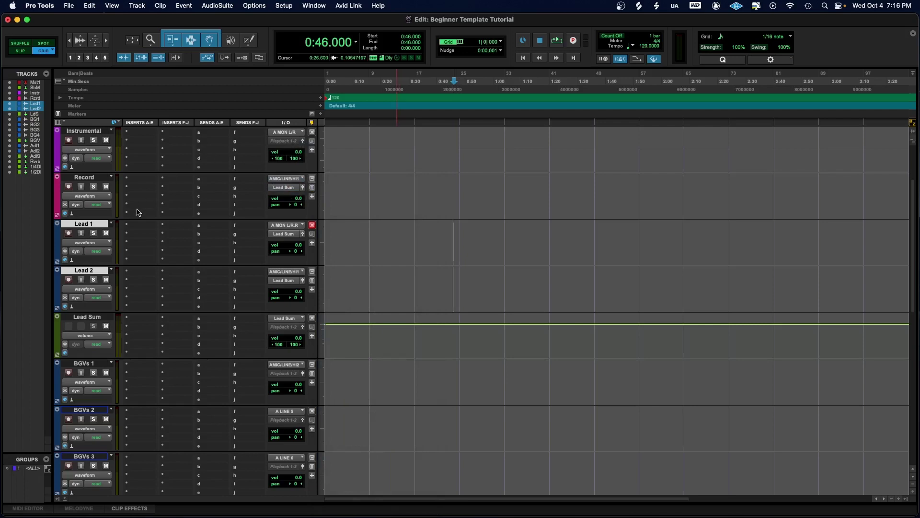
Step: Route the outputs of the Instrumental and Lead Sum tracks to the stereo Sub master bus
scroll(137, 212, "up", 2)
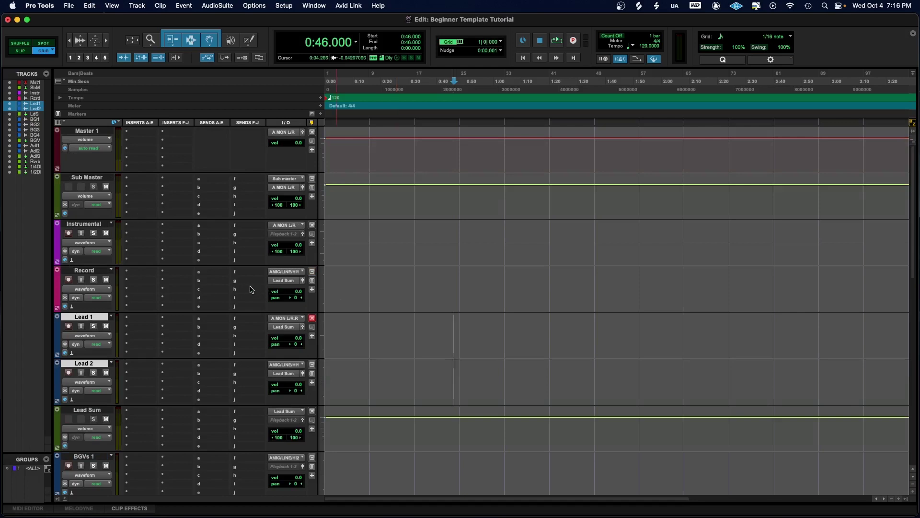
left_click(293, 234)
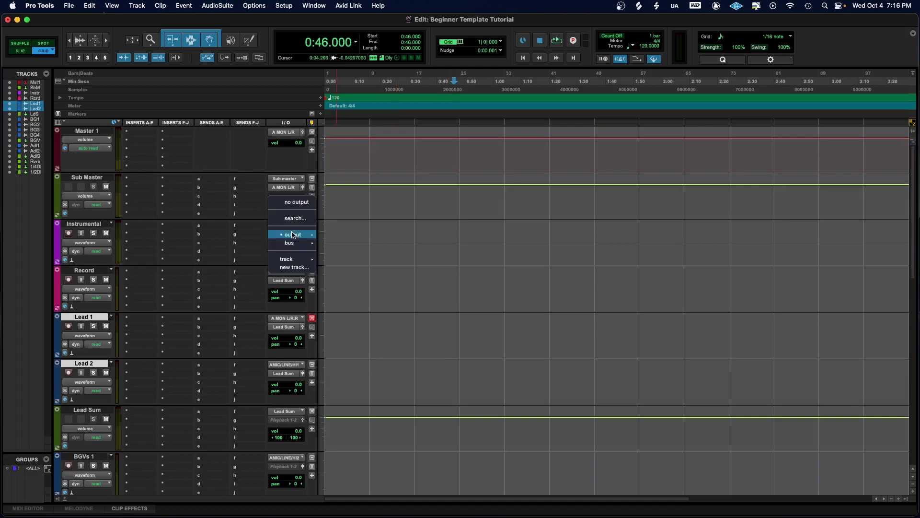
mouse_move(293, 235)
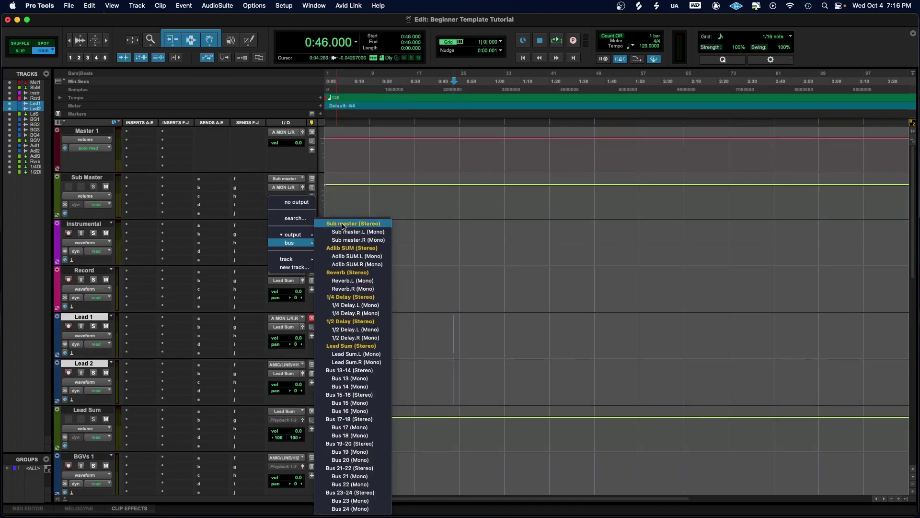
left_click(342, 223)
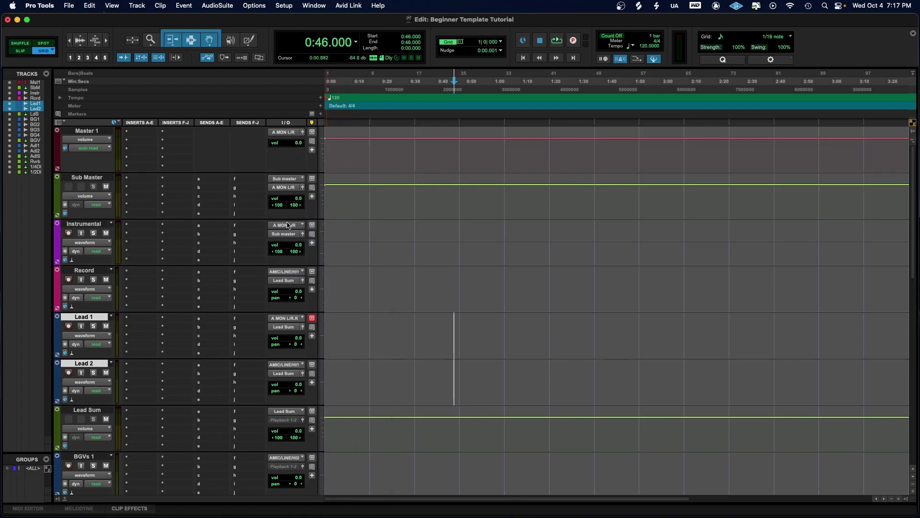
left_click(290, 426)
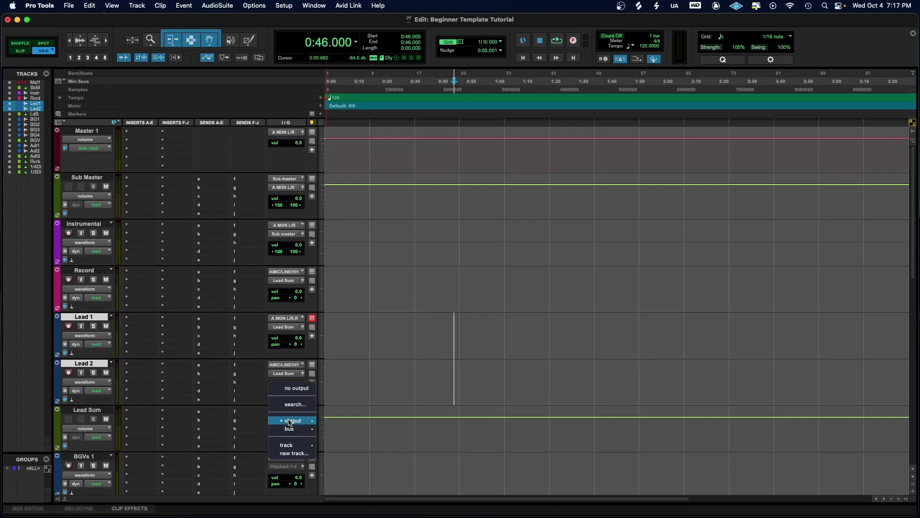
mouse_move(290, 428)
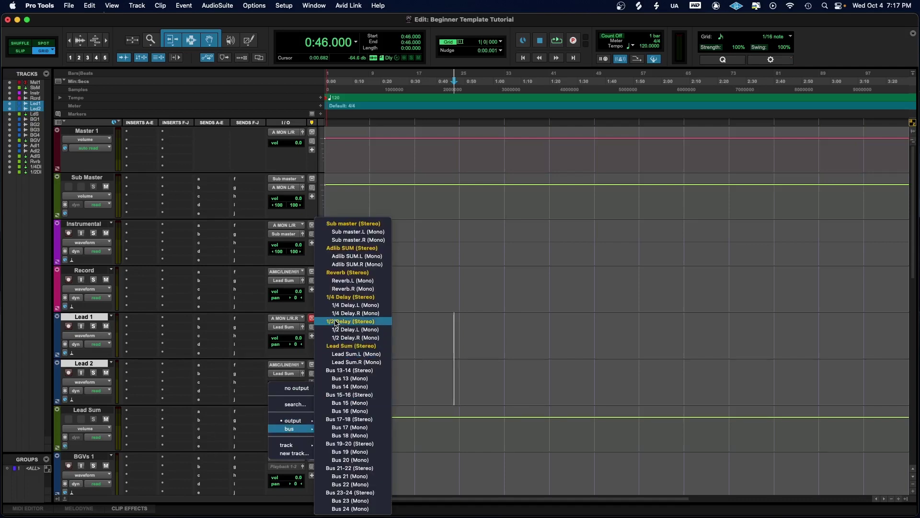
left_click(363, 224)
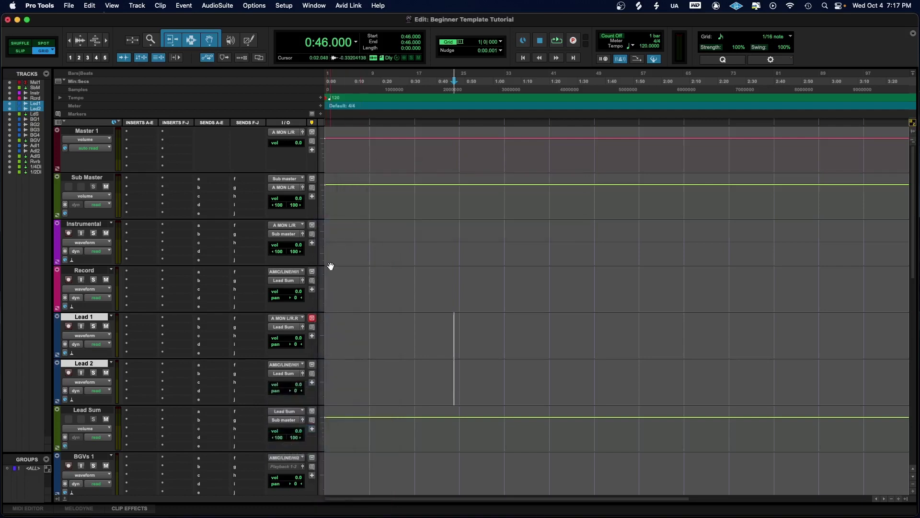
Step: Set the BGV Sum track's input to the stereo Bus 13-14 and rename that bus BGV SUM
scroll(330, 266, "down", 1)
scroll(331, 268, "down", 4)
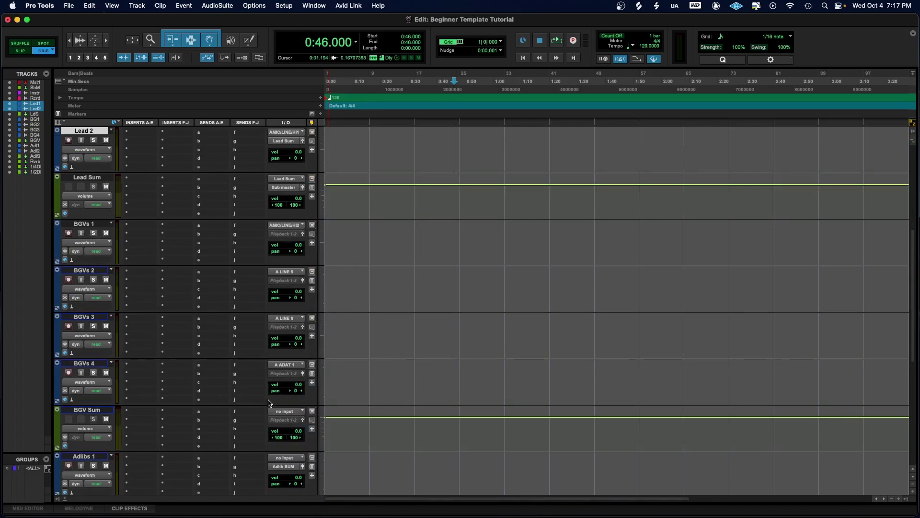
left_click(276, 411)
mouse_move(296, 411)
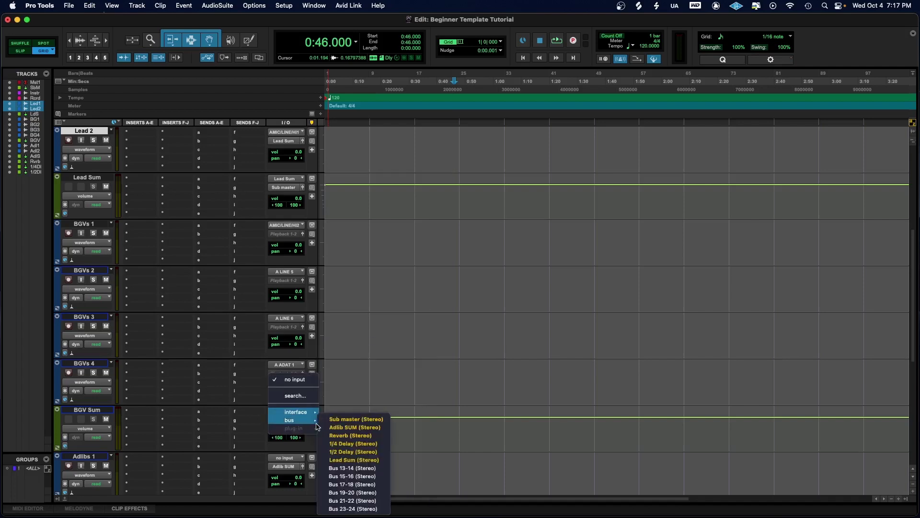
left_click(345, 468)
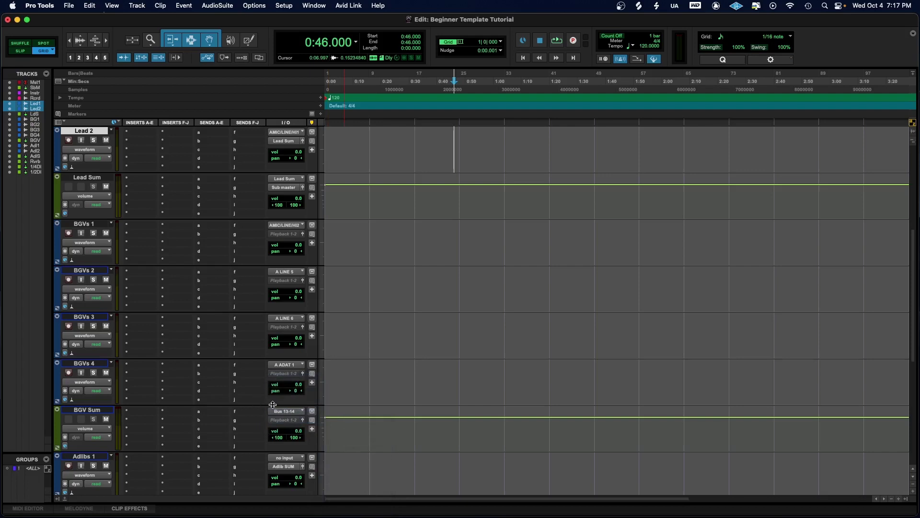
right_click(286, 412)
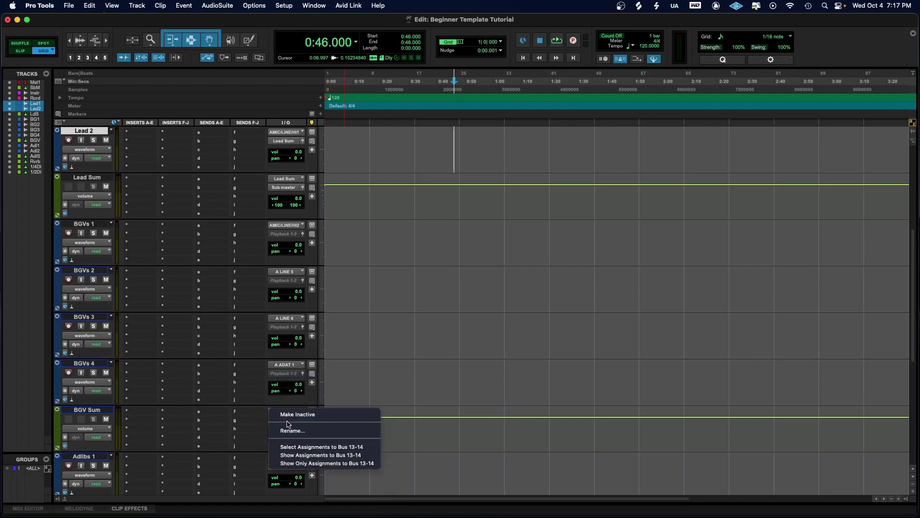
left_click(295, 432)
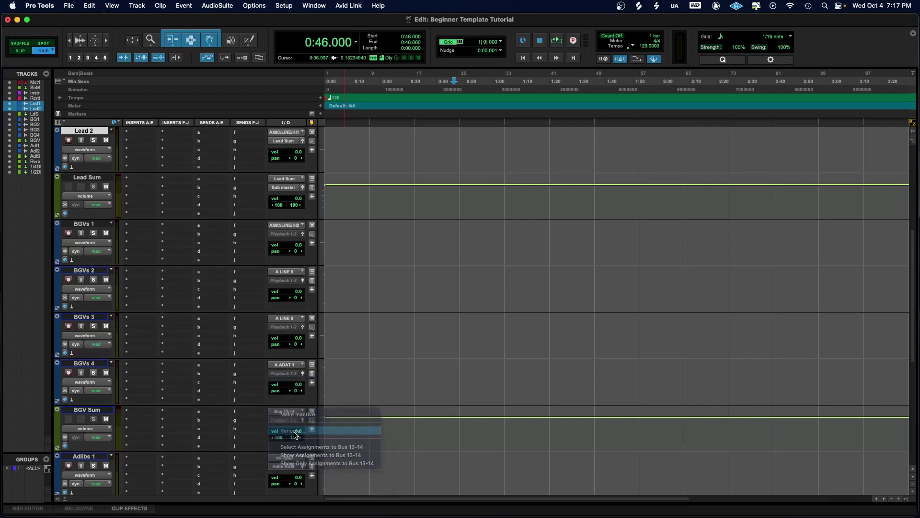
type("B")
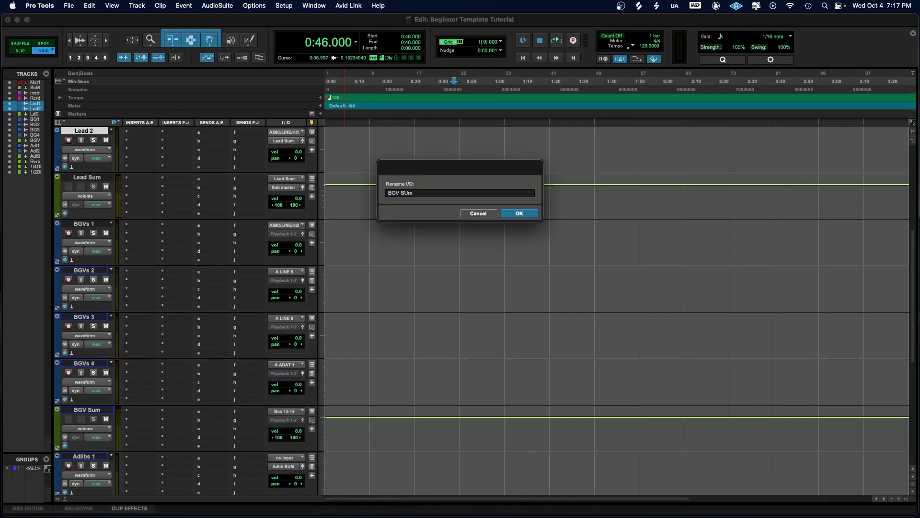
type("GV SUM")
key("Return")
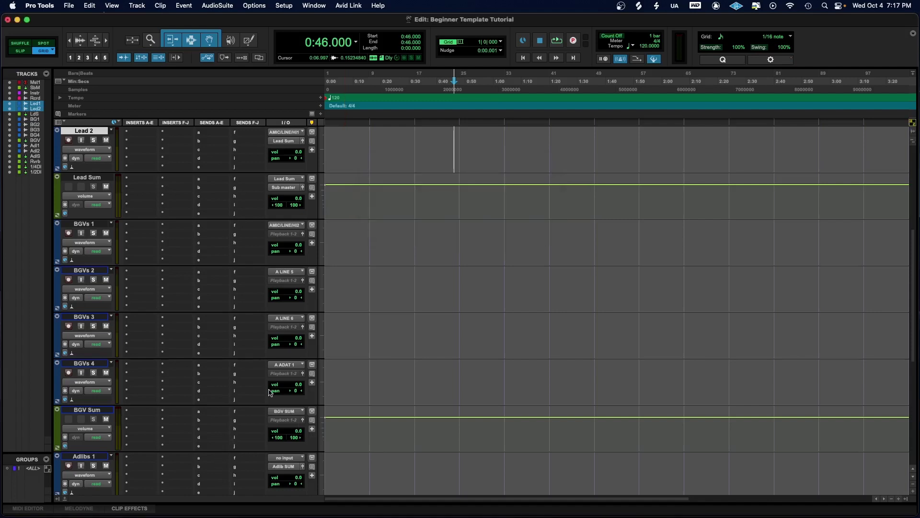
Step: Route the outputs of all four tracks BGVs 1 to BGVs 4 together to the stereo BGV SUM bus
left_click(92, 227)
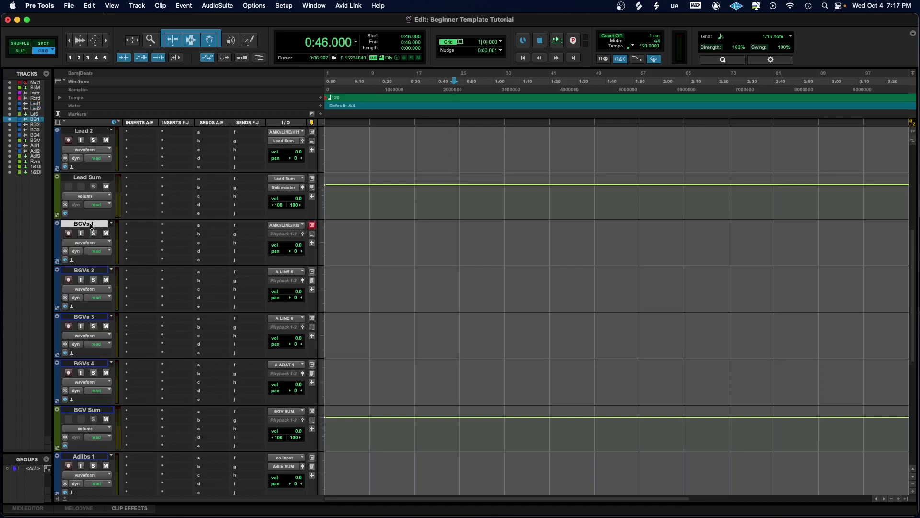
left_click(89, 364, "shift")
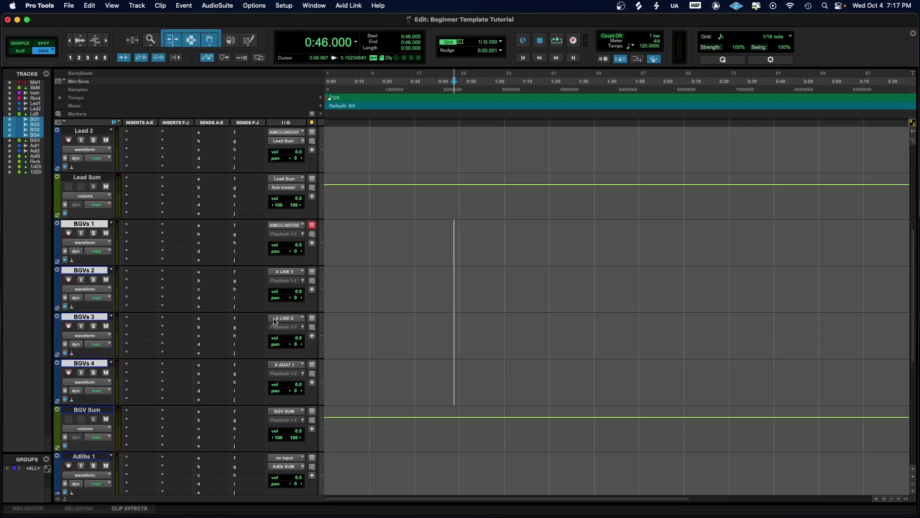
left_click(291, 235)
mouse_move(292, 243)
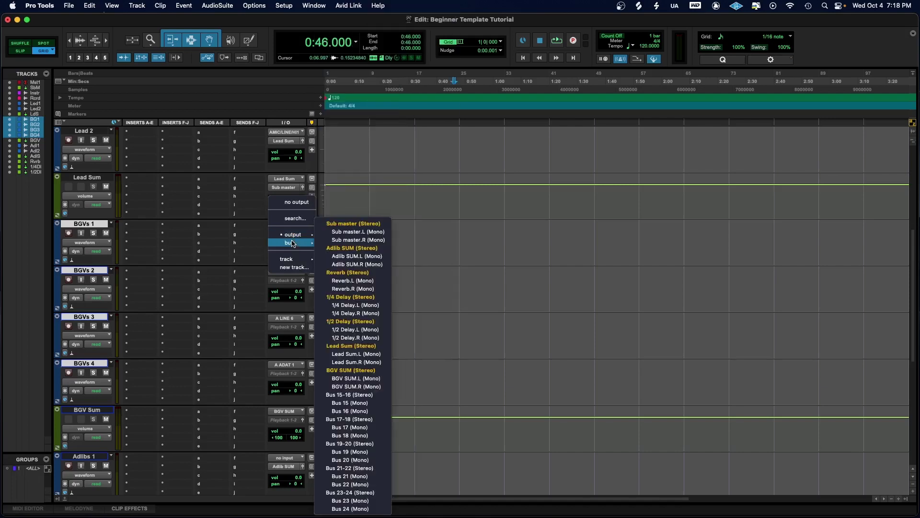
left_click(352, 370, "alt+shift")
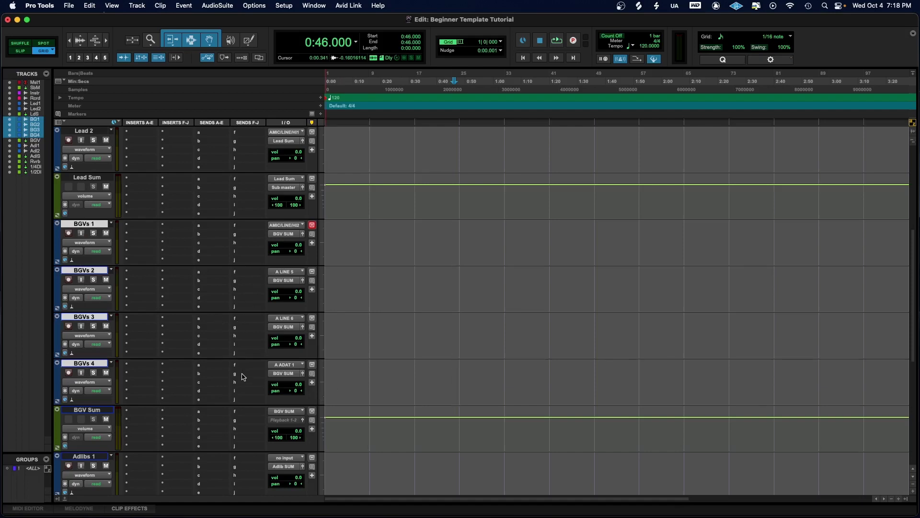
scroll(242, 376, "down", 2)
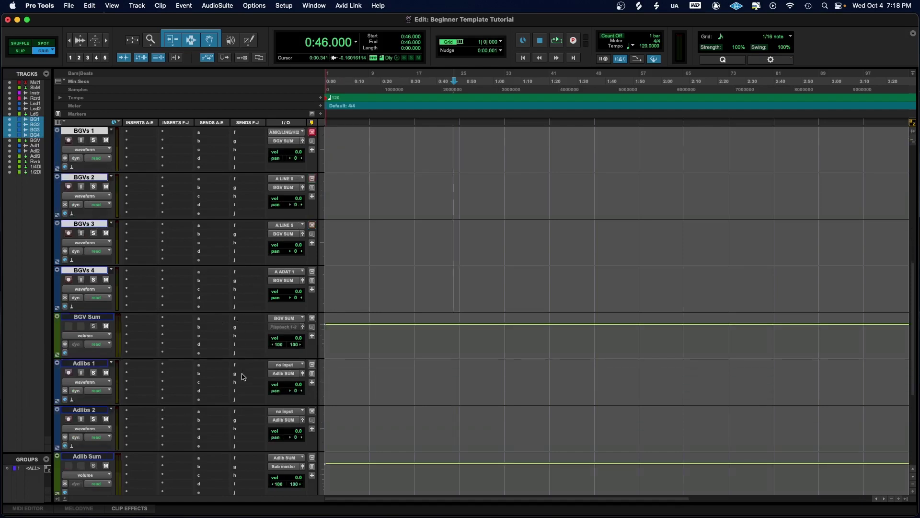
Step: Route the output of the BGV Sum track to the stereo Sub master bus
left_click(272, 326)
mouse_move(283, 336)
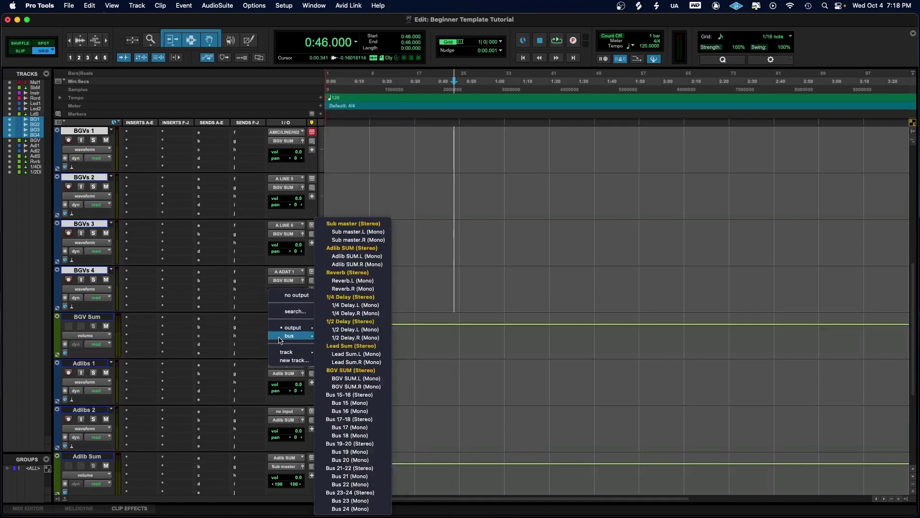
left_click(360, 223)
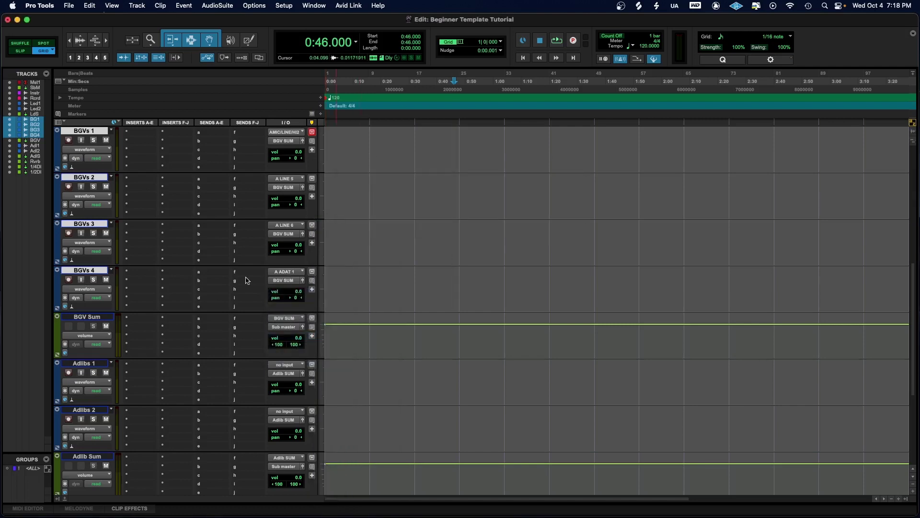
Step: Review the input and output routing of the vocal, sum, reverb and delay tracks
scroll(234, 283, "down", 2)
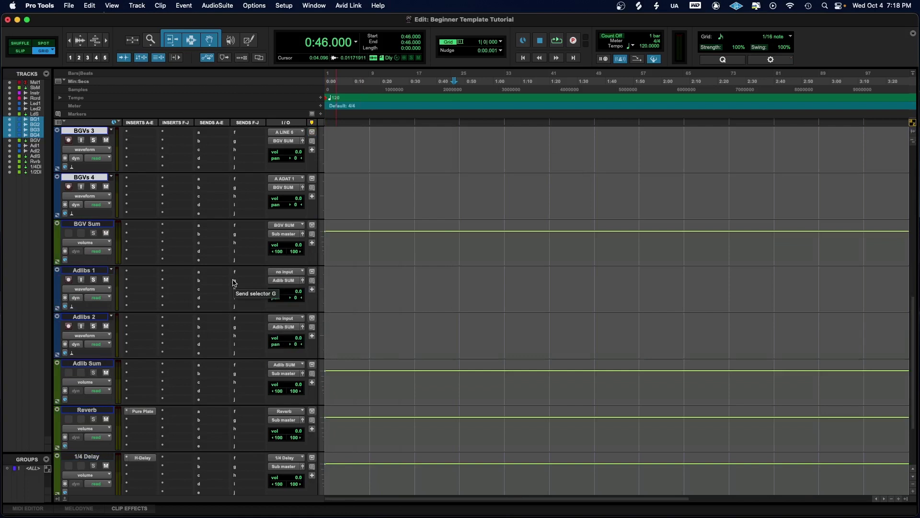
scroll(234, 283, "down", 1)
scroll(234, 282, "down", 1)
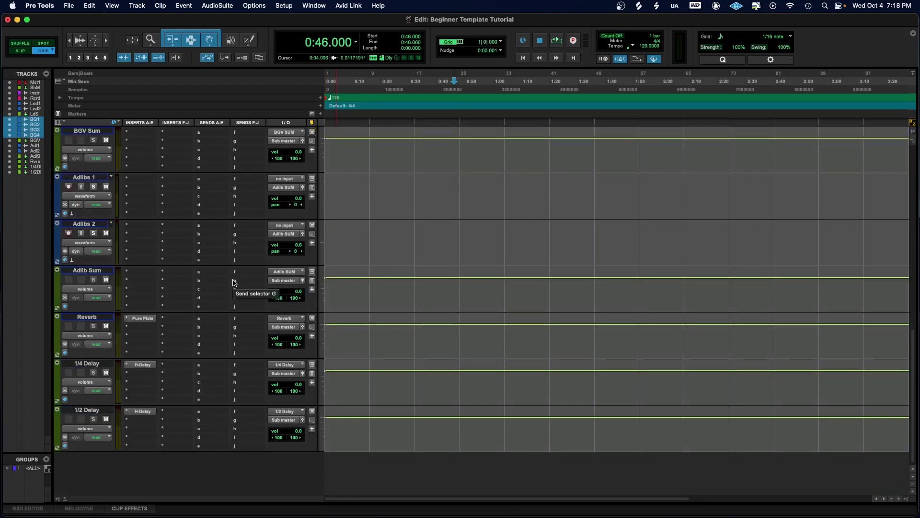
scroll(233, 283, "down", 1)
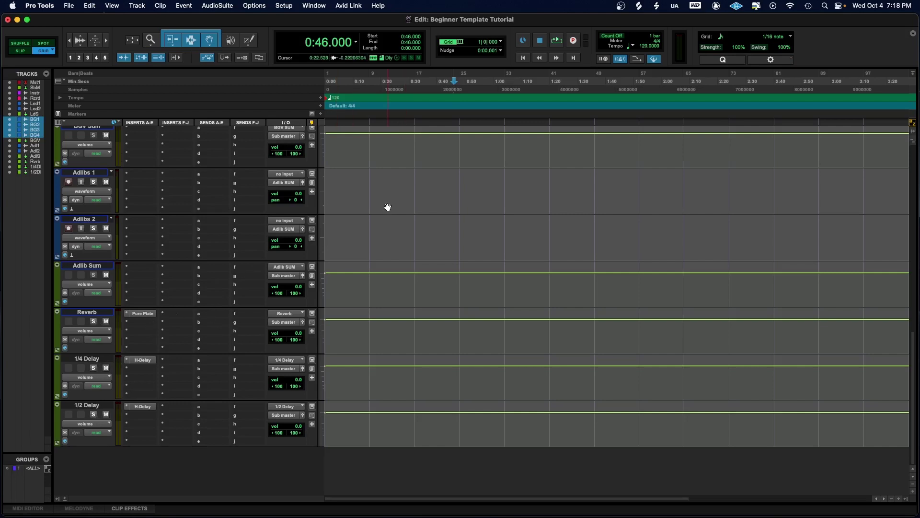
scroll(388, 207, "up", 10)
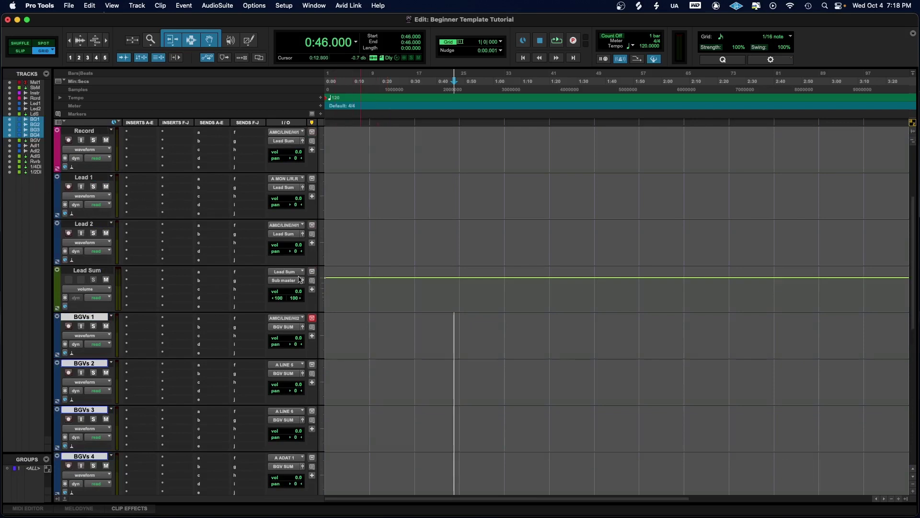
scroll(162, 217, "down", 10)
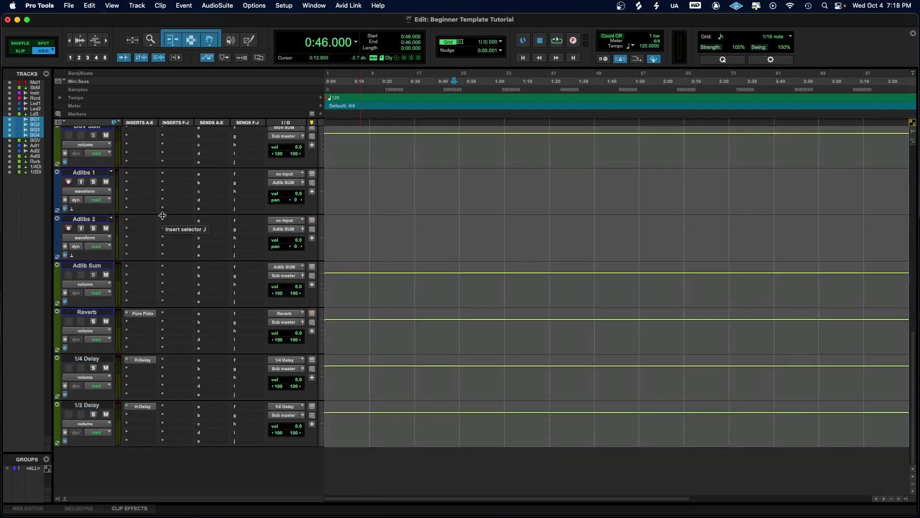
scroll(162, 215, "up", 5)
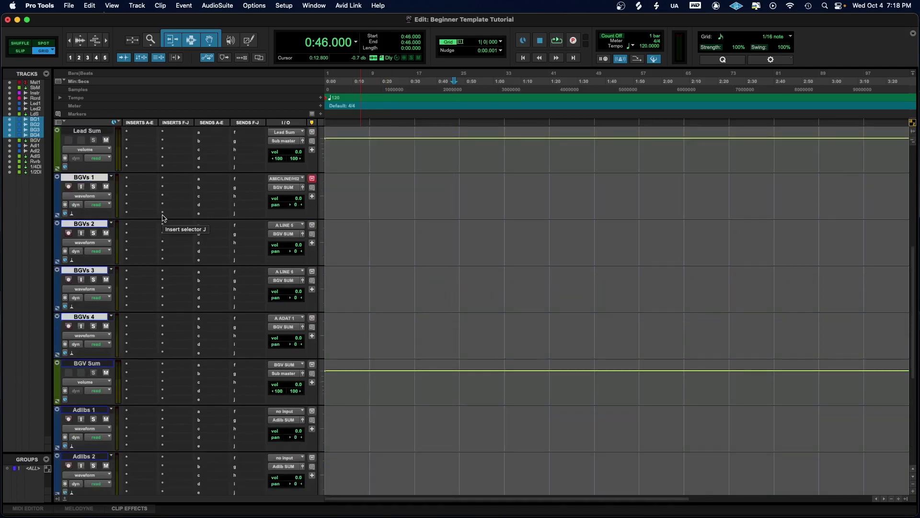
scroll(162, 216, "up", 2)
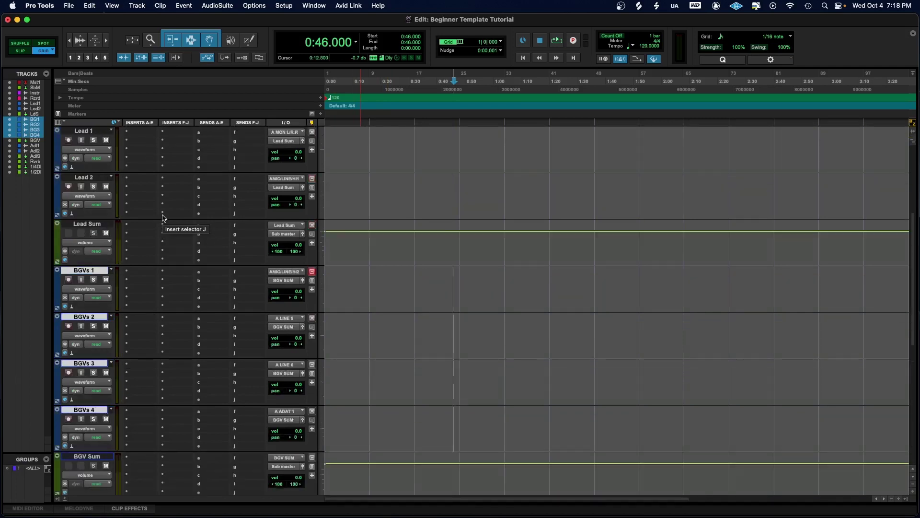
Step: Add a send to the stereo Reverb bus in slot a of the Lead Sum track and raise its level to about -24.3 dB
left_click(224, 233)
mouse_move(224, 232)
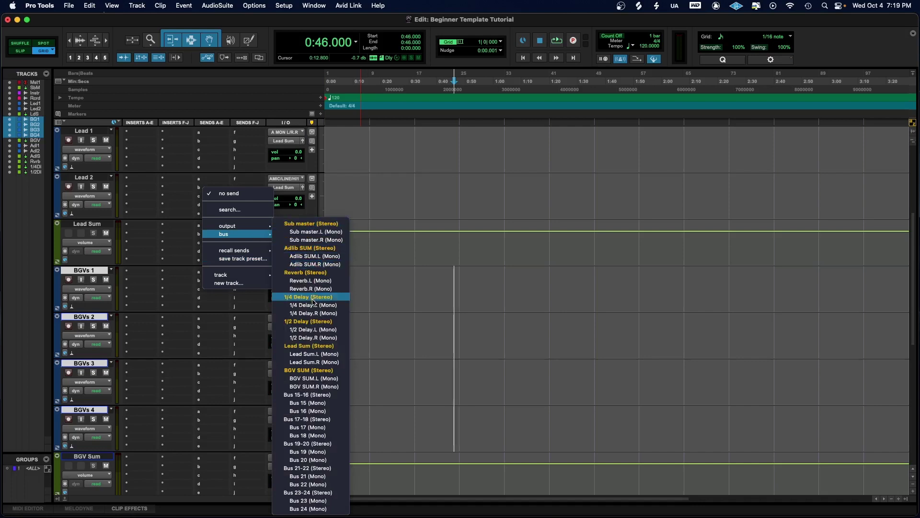
left_click(312, 273)
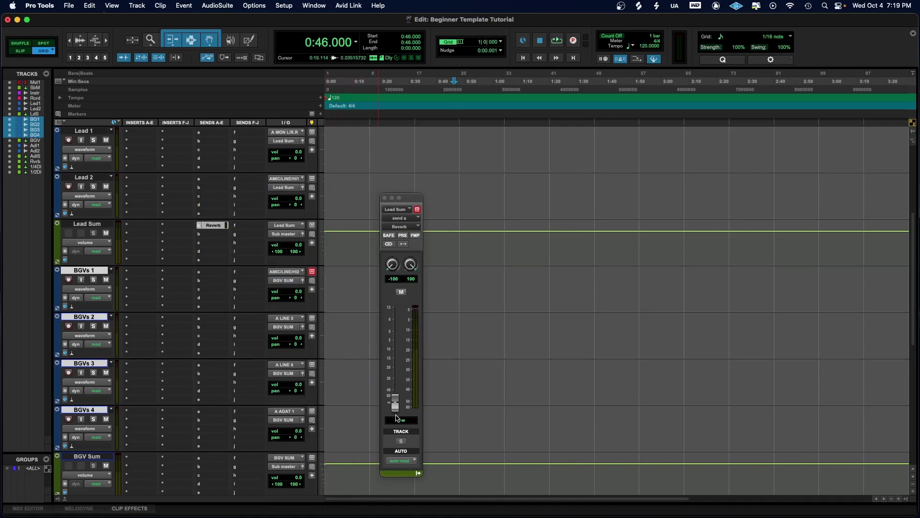
left_click_drag(402, 406, 404, 377)
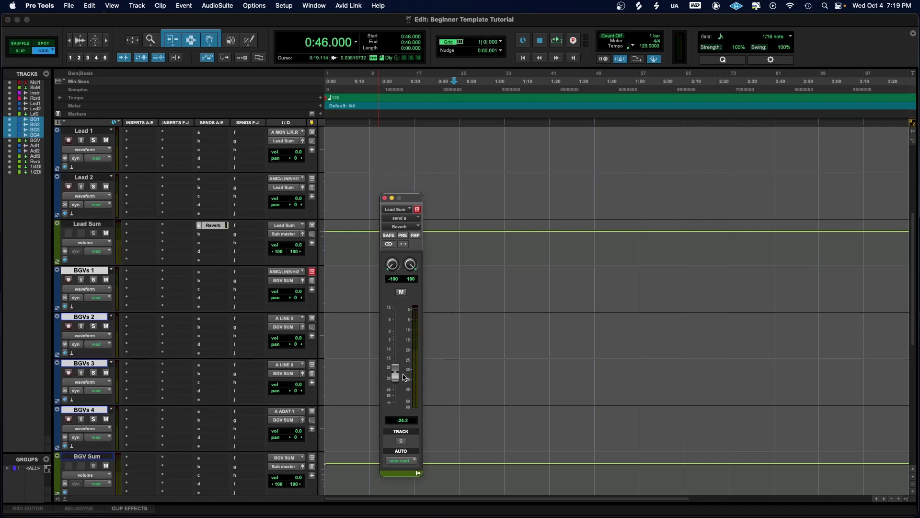
Step: Add sends to the stereo 1/4 Delay and 1/2 Delay buses in slots b and c of the Lead Sum track
left_click(215, 234)
mouse_move(223, 243)
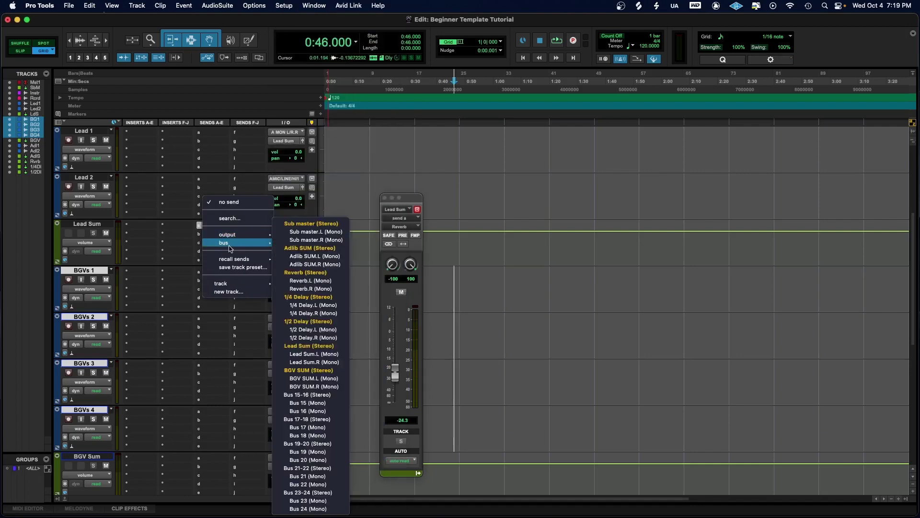
left_click(301, 297)
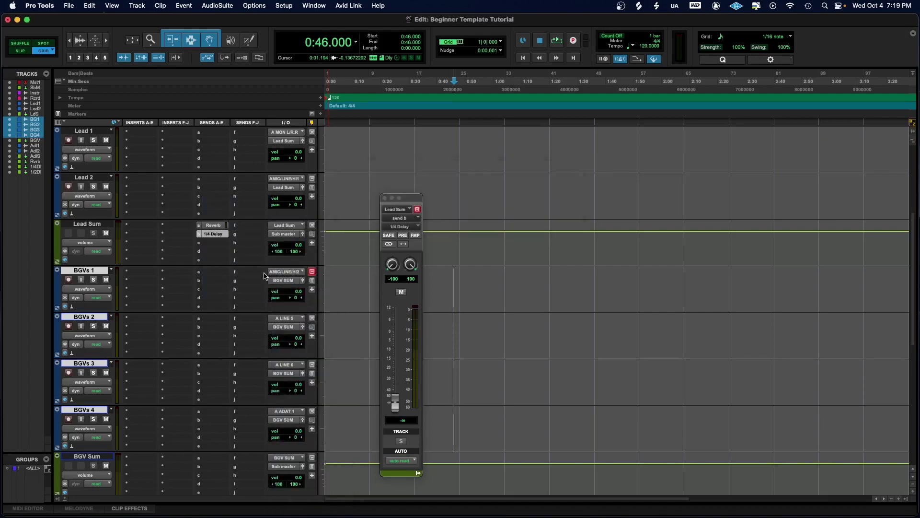
left_click(212, 242)
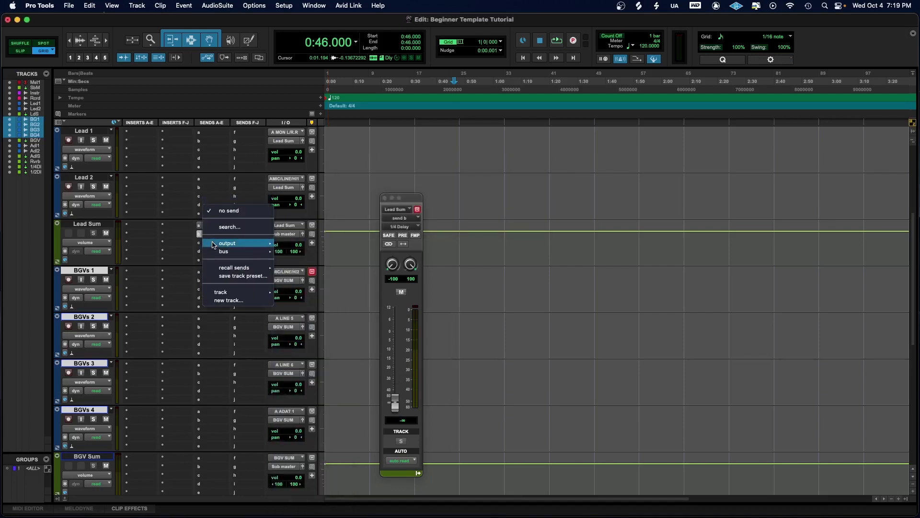
mouse_move(253, 252)
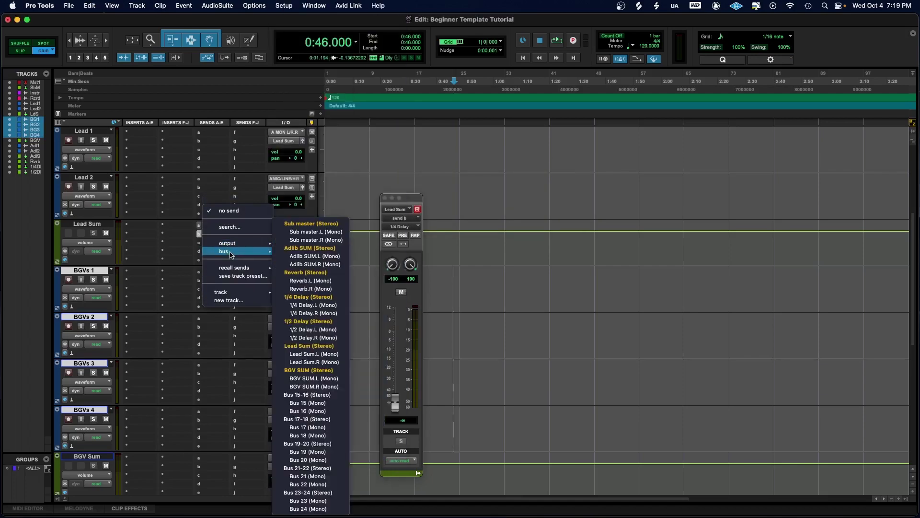
left_click(301, 321)
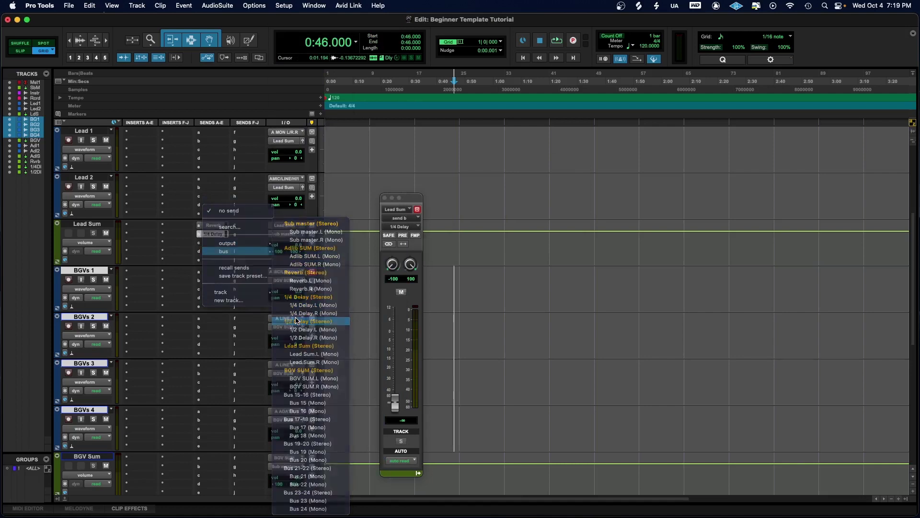
left_click(391, 198)
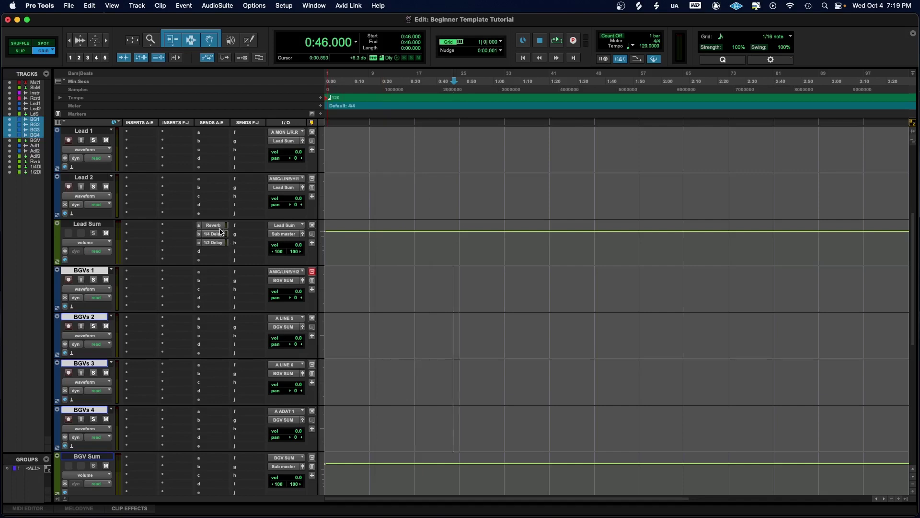
Step: Copy Lead Sum's Reverb, 1/4 Delay and 1/2 Delay sends to the BGV Sum track, into slots a, c and e
scroll(220, 232, "down", 2)
scroll(220, 232, "down", 2)
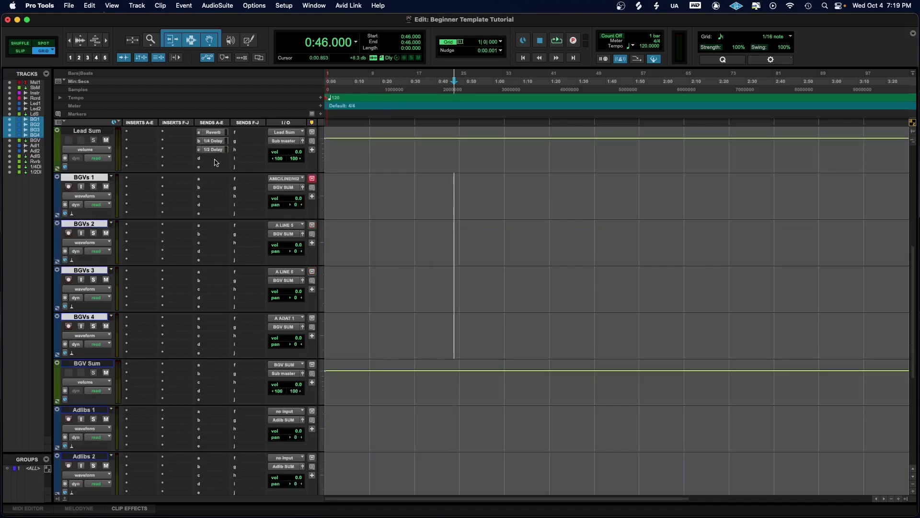
left_click(209, 132)
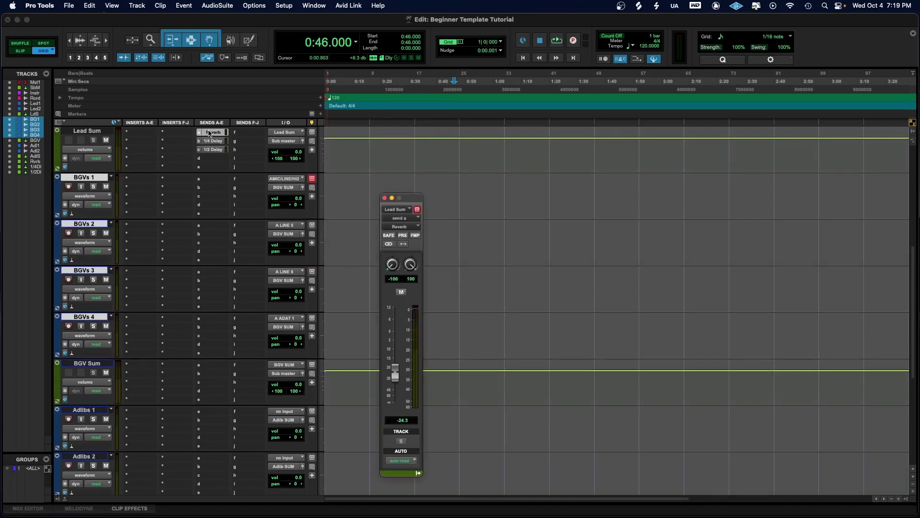
left_click(211, 149)
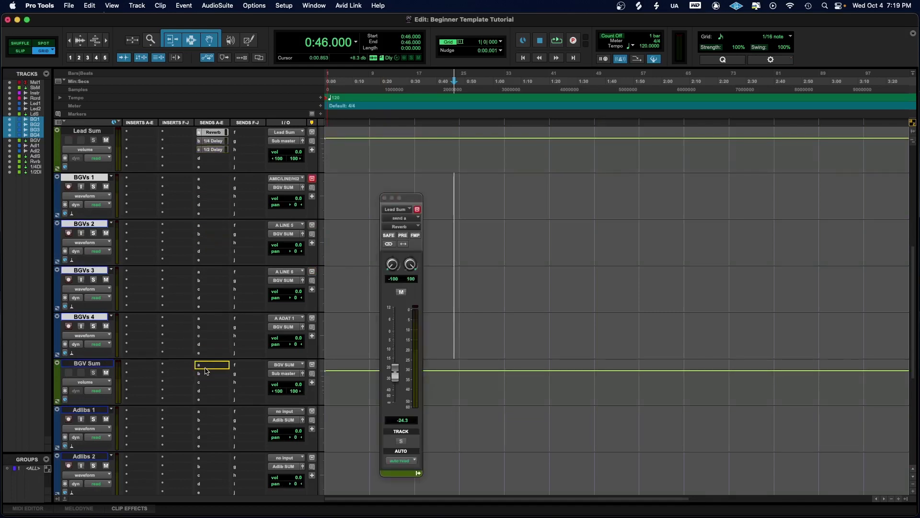
left_click_drag(205, 370, 206, 368)
left_click_drag(217, 174, 208, 386)
left_click(207, 382)
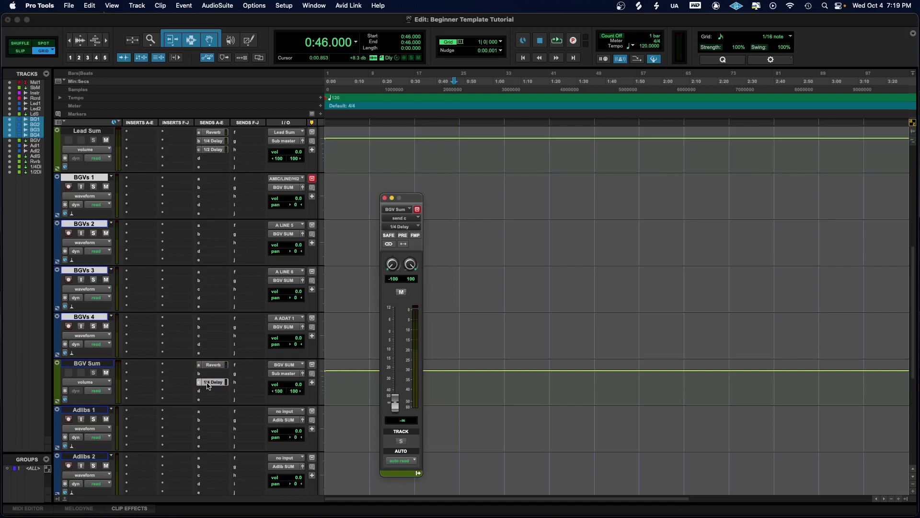
left_click(219, 150)
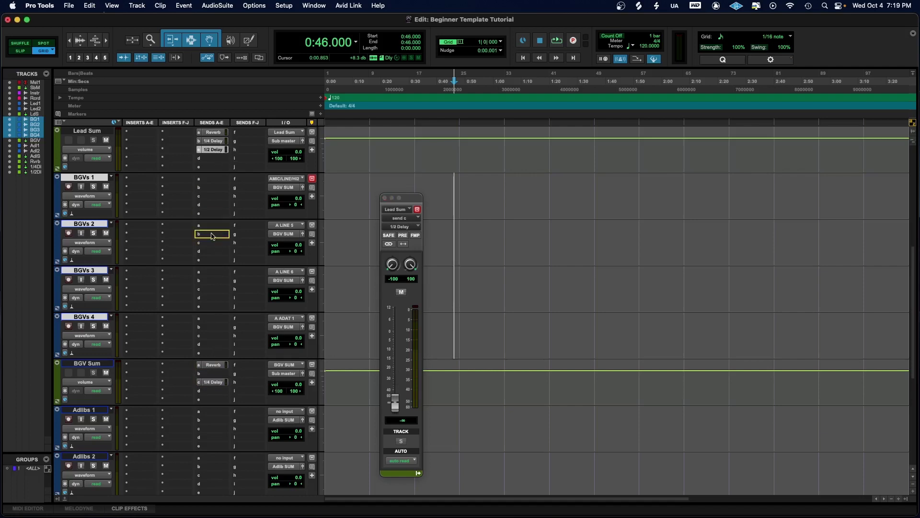
left_click(195, 398)
Step: Copy the Reverb, 1/4 Delay and 1/2 Delay sends from BGV Sum to the Adlib Sum track
scroll(203, 398, "down", 3)
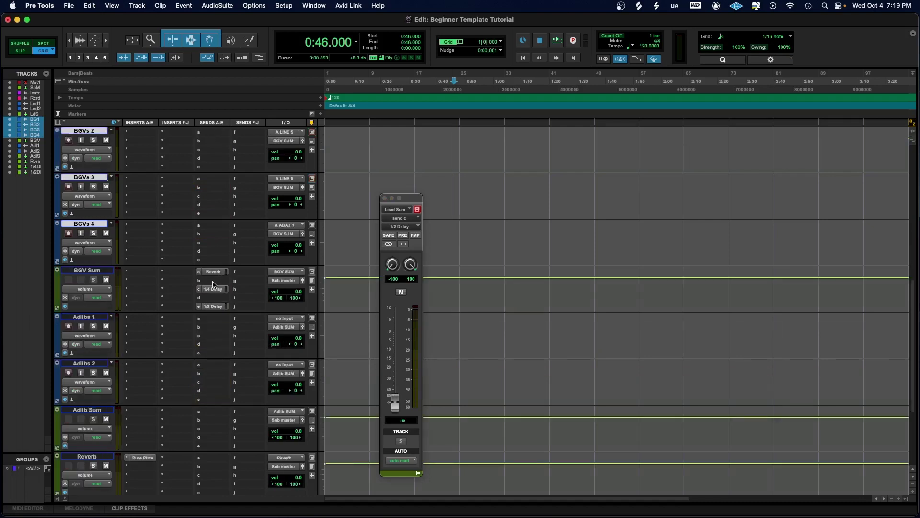
left_click_drag(214, 274, 213, 417)
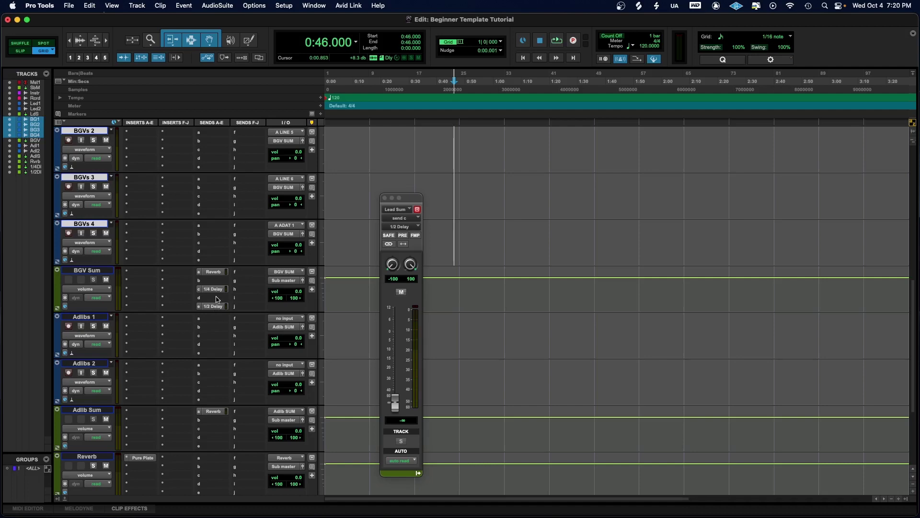
left_click_drag(215, 290, 212, 421)
left_click_drag(216, 311, 212, 428)
Step: Record-enable the Record track and unmute it
scroll(163, 348, "up", 10)
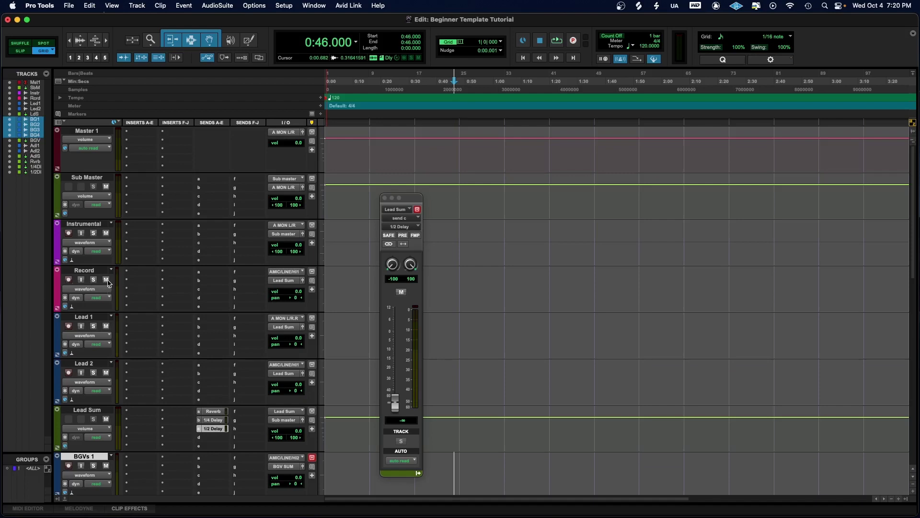
left_click(68, 280)
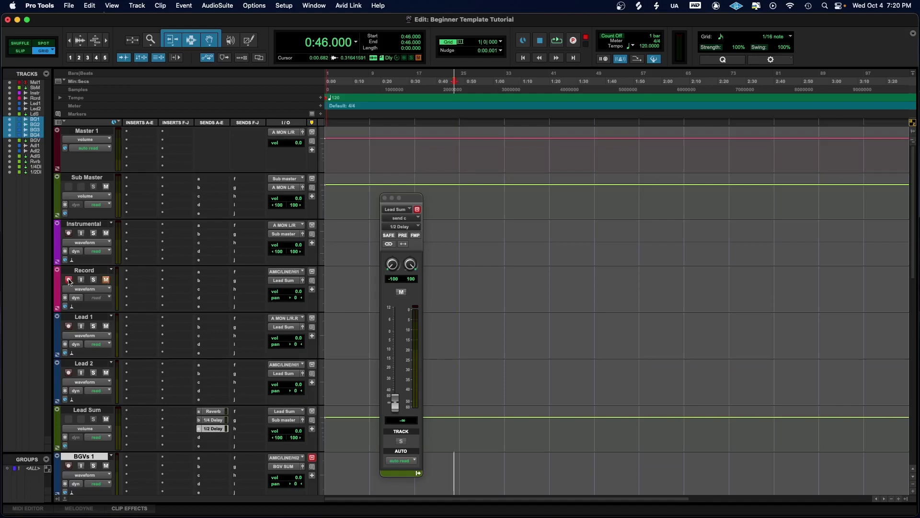
left_click(107, 280)
Step: Lower Lead Sum's Reverb send level to -∞ and close the send window
mouse_move(396, 406)
left_mouse_down()
mouse_move(396, 387)
mouse_move(396, 418)
left_mouse_up()
left_click(220, 415)
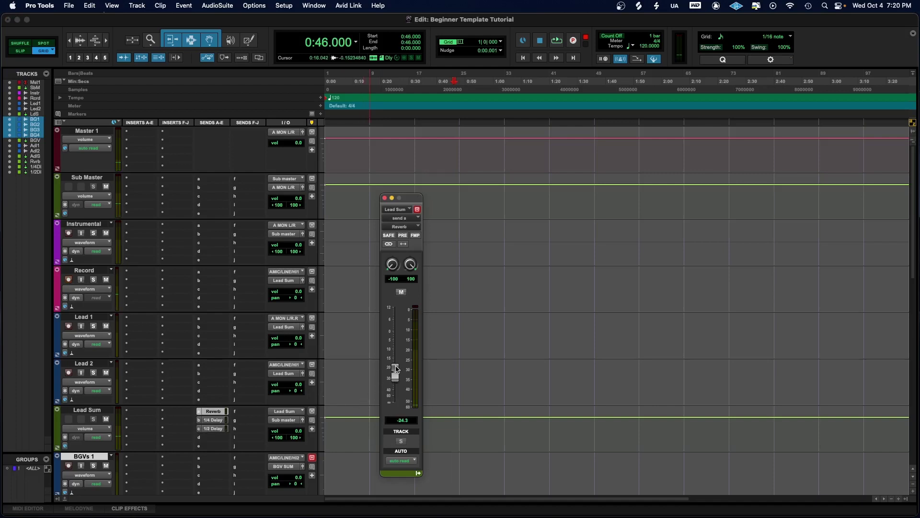
left_click_drag(395, 370, 394, 403)
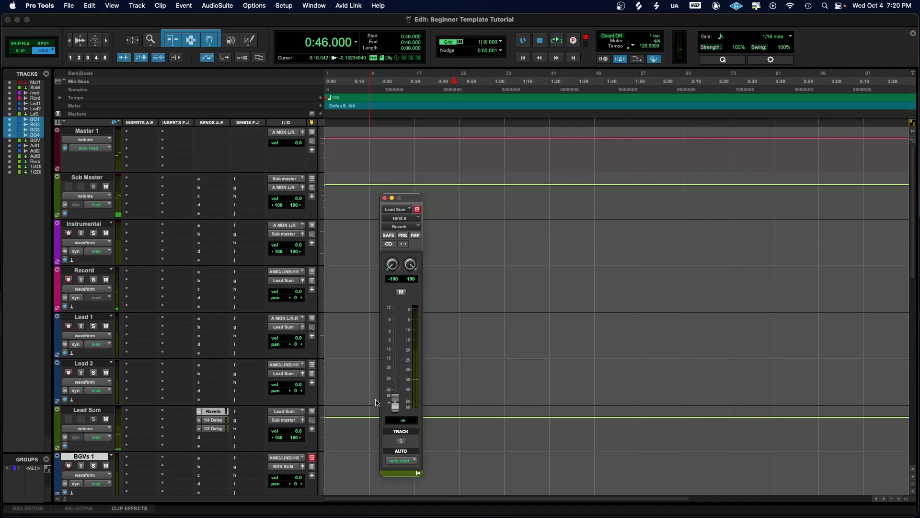
left_click(385, 198)
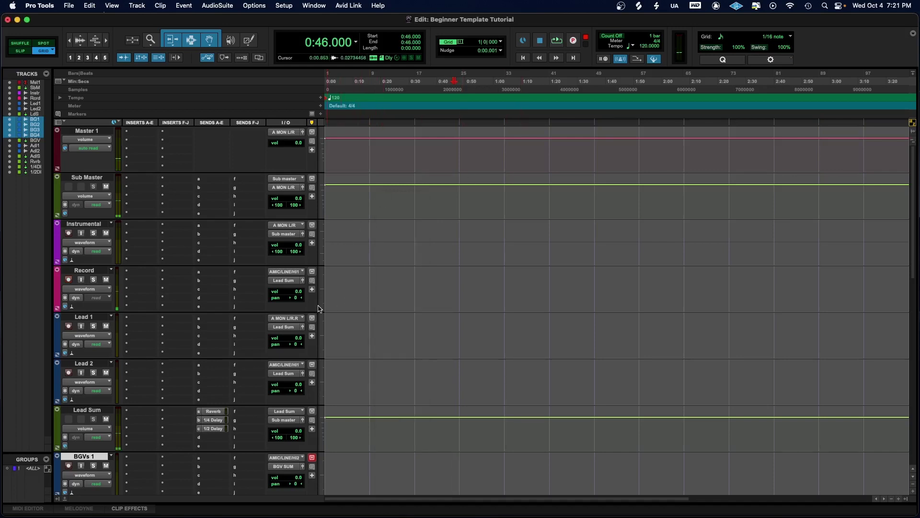
Step: Save the session as an installed system template named Beginner Template Tutorial in the Record+Mix category
left_click(68, 6)
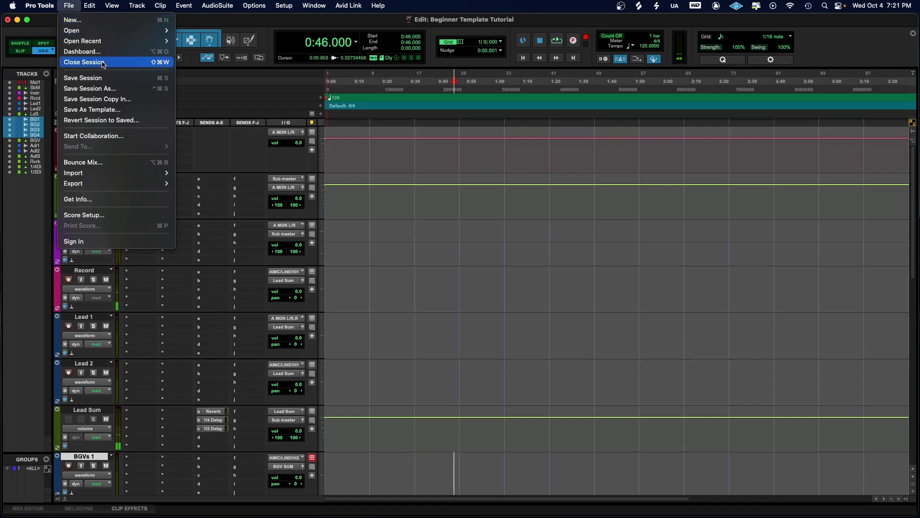
left_click(103, 110)
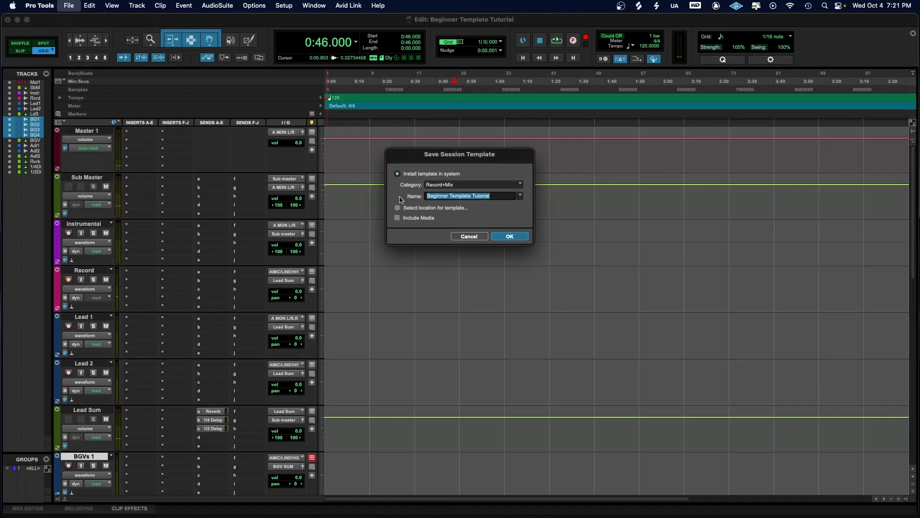
left_click(508, 237)
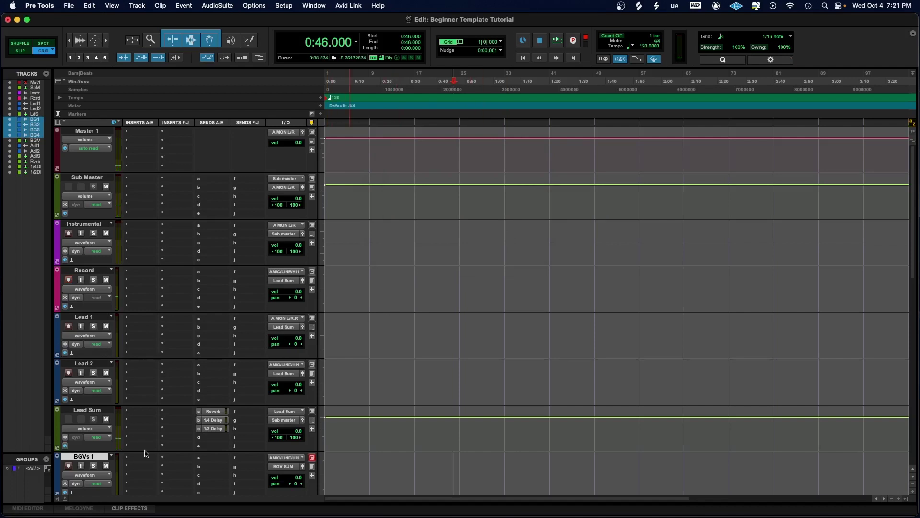
Step: Return to the start of the session and begin recording on the Record track
scroll(205, 435, "down", 10)
scroll(205, 435, "up", 10)
left_click(364, 271)
key("Return")
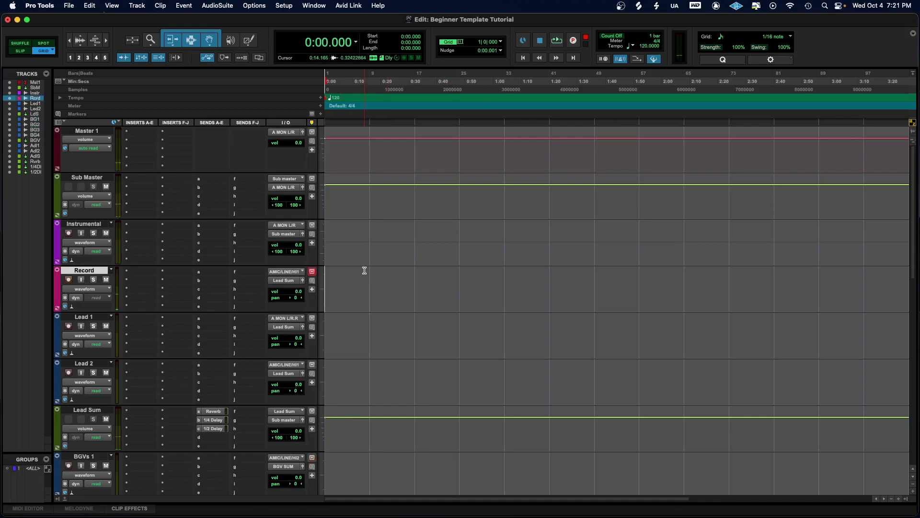
key("super+space")
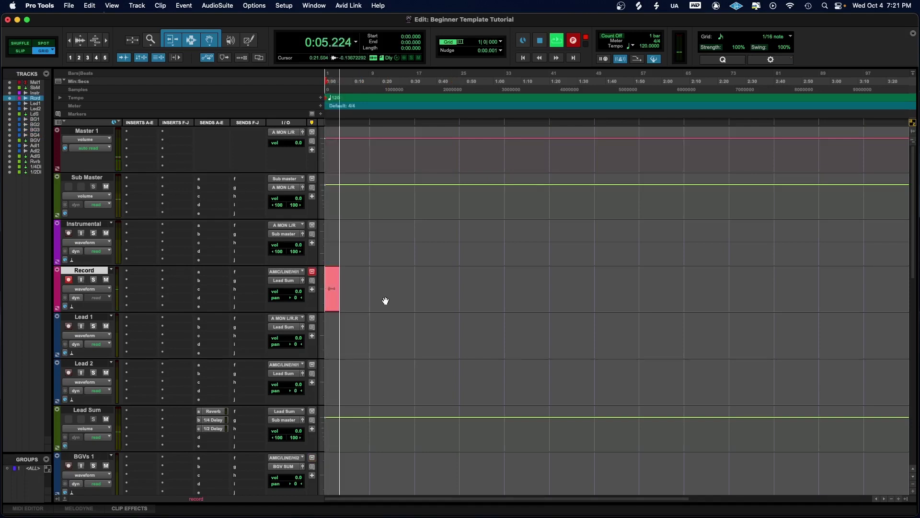
Step: Stop recording, move the recorded clip from the Record track down to Lead 1, and mute Lead 1
key("space")
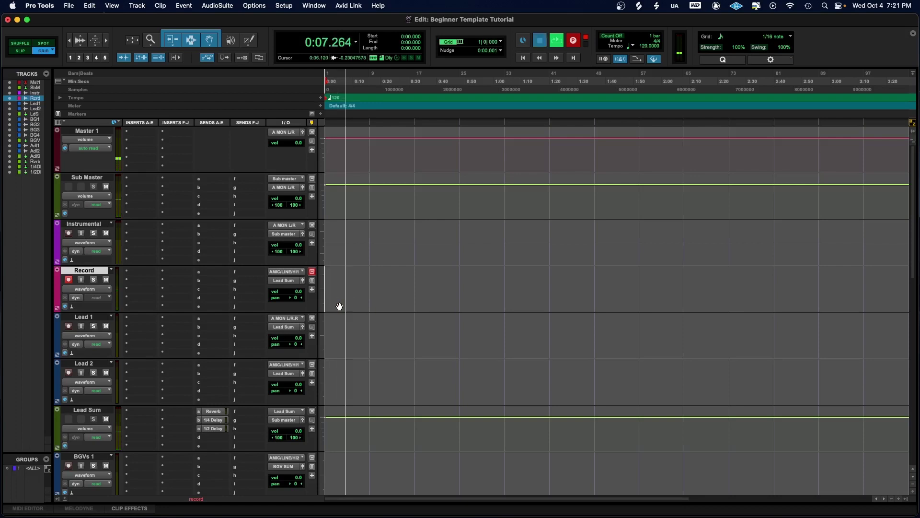
left_click(339, 307)
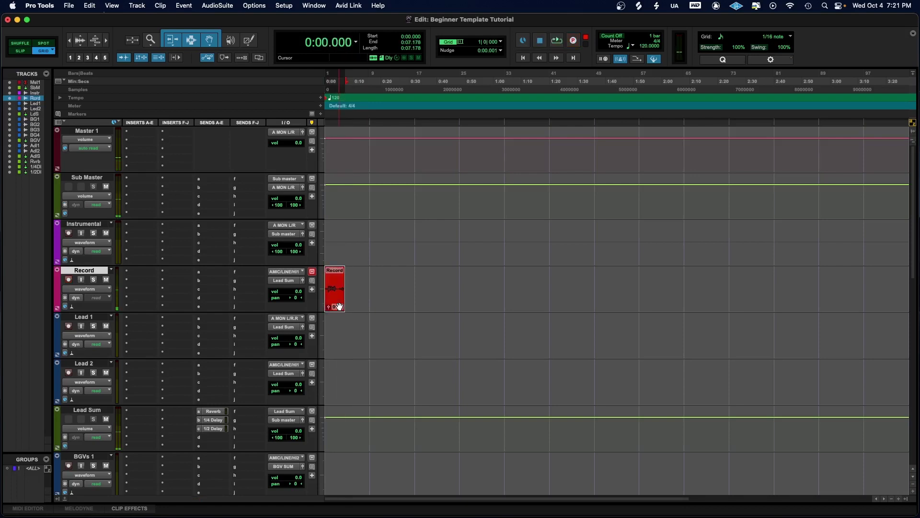
left_click_drag(340, 307, 341, 321)
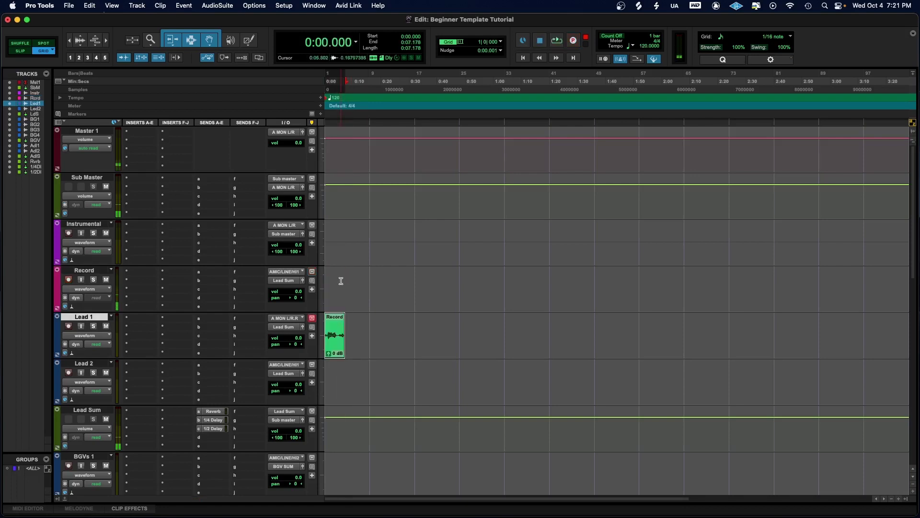
left_click(106, 326)
Step: Record a second short take on the Record track starting from 0:04.000, and stop recording
left_click(342, 267)
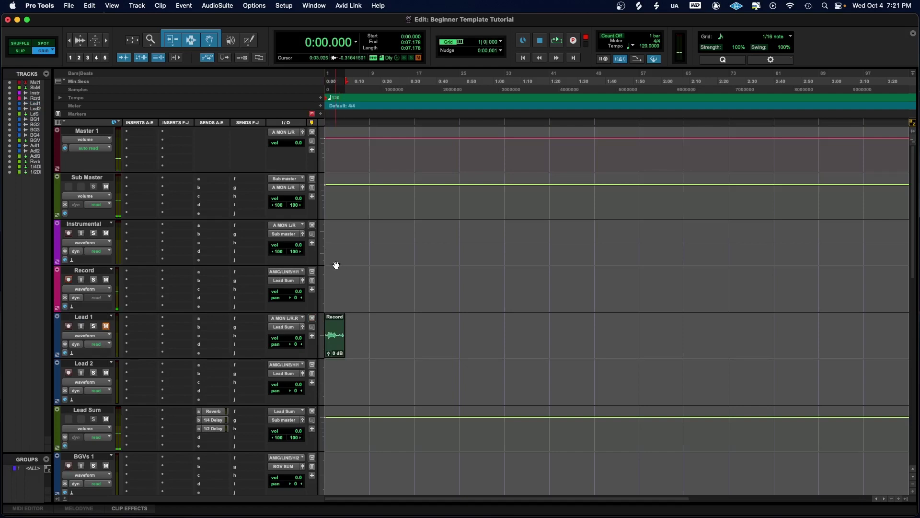
key("F7")
left_click(337, 267)
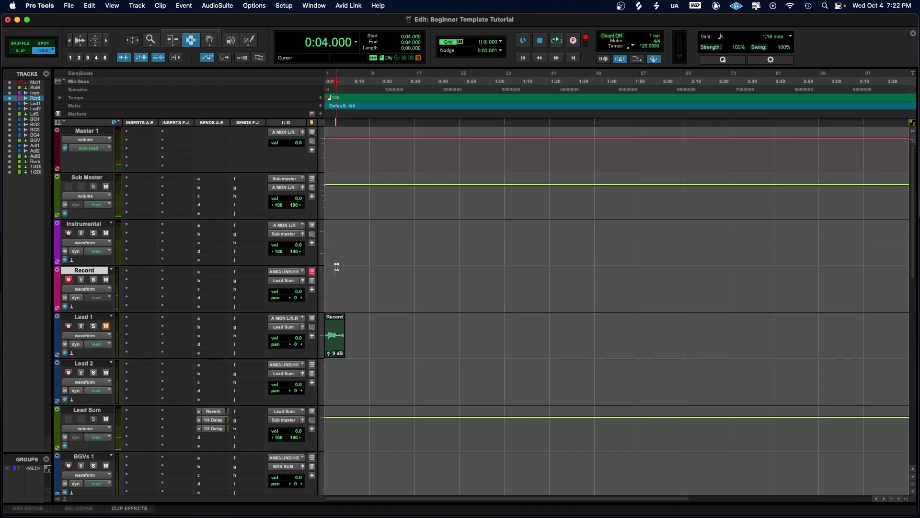
key("super+space")
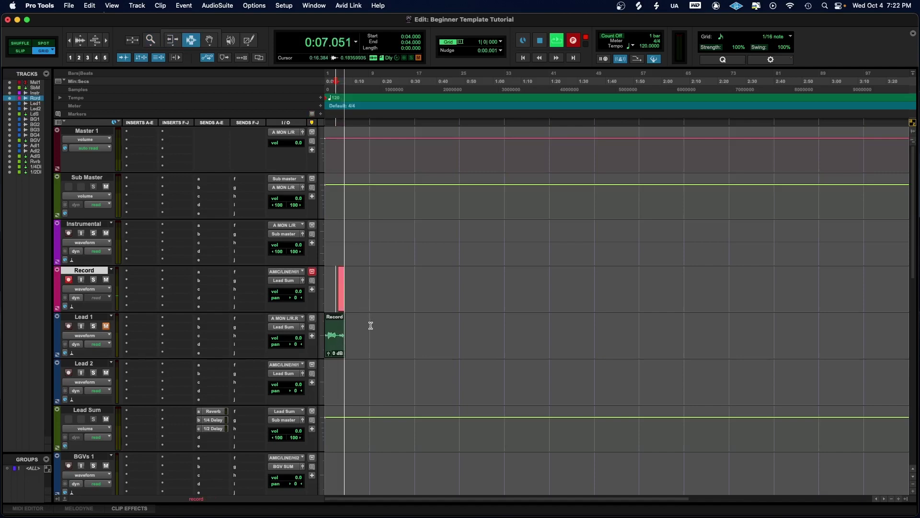
key("space")
Step: Move the second take from the Record track down to Lead 2, keeping its place on the timeline
key("F8")
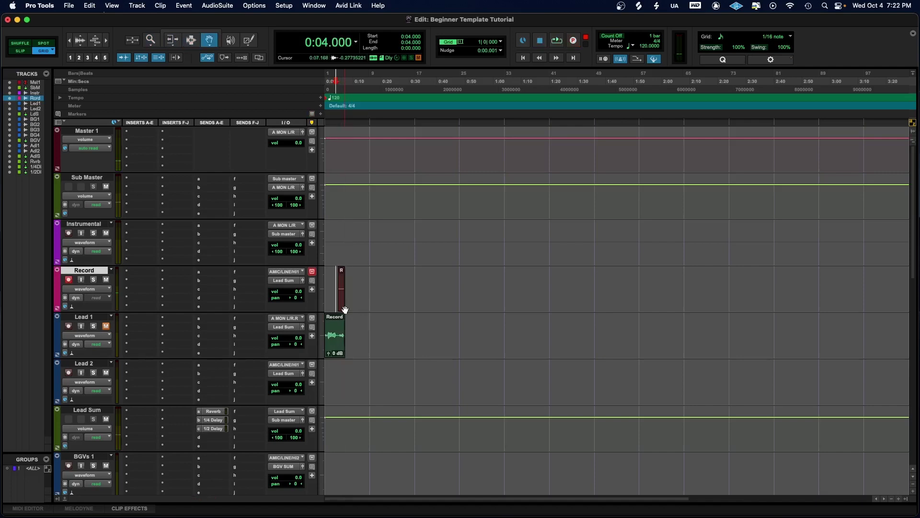
left_click(342, 303)
left_click_drag(342, 303, 341, 394)
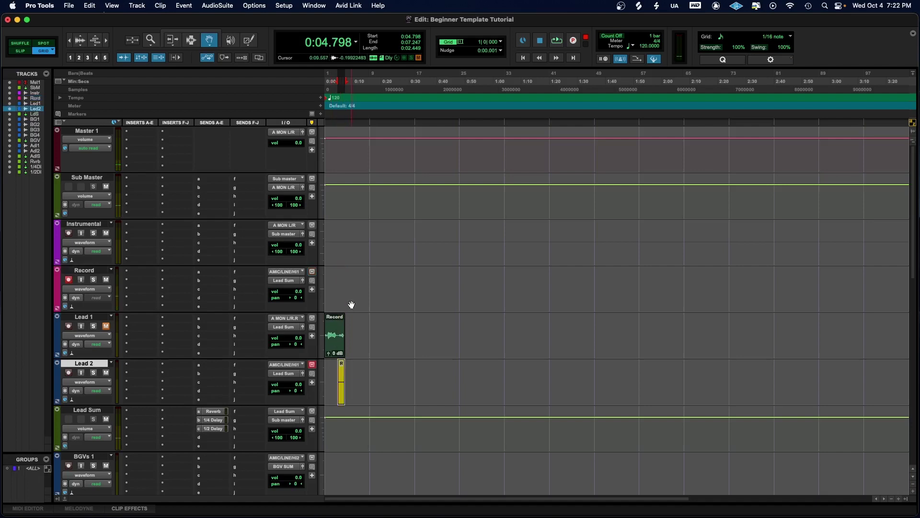
Step: Record-enable the Record track and record another short take from 0:10.000
key("F6+F7")
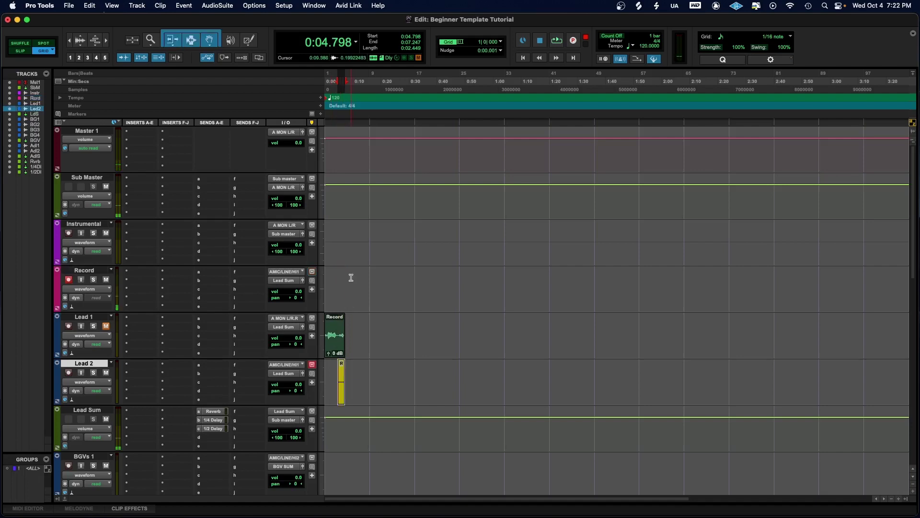
left_click(351, 277)
key("shift+r")
key("super+space")
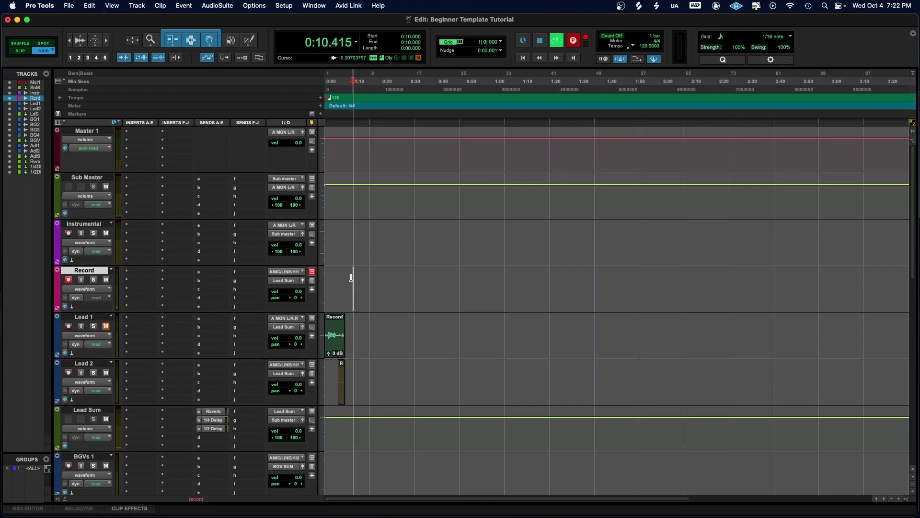
key("space")
Step: Delete the test clips on Record, Lead 1 and Lead 2 between 0:00.000 and 0:16.000
scroll(397, 452, "down", 2)
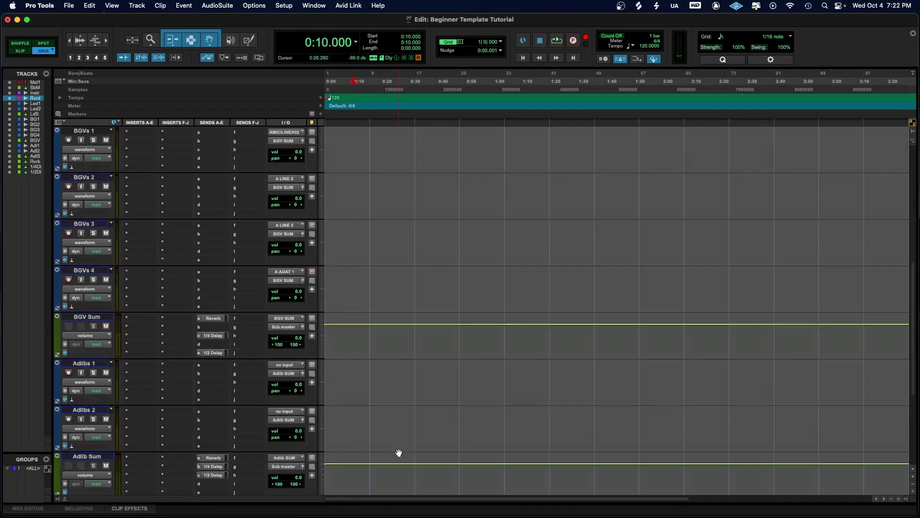
scroll(351, 317, "up", 2)
left_click_drag(370, 304, 316, 390)
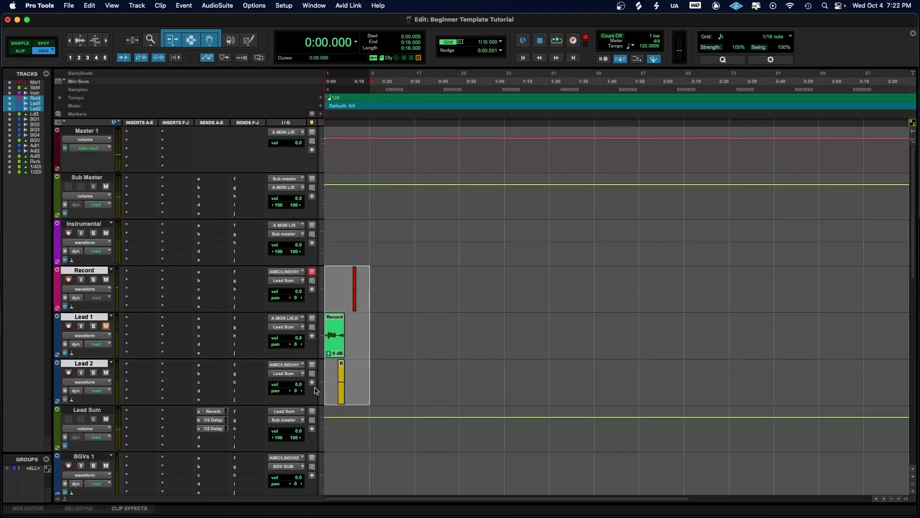
key("super+z")
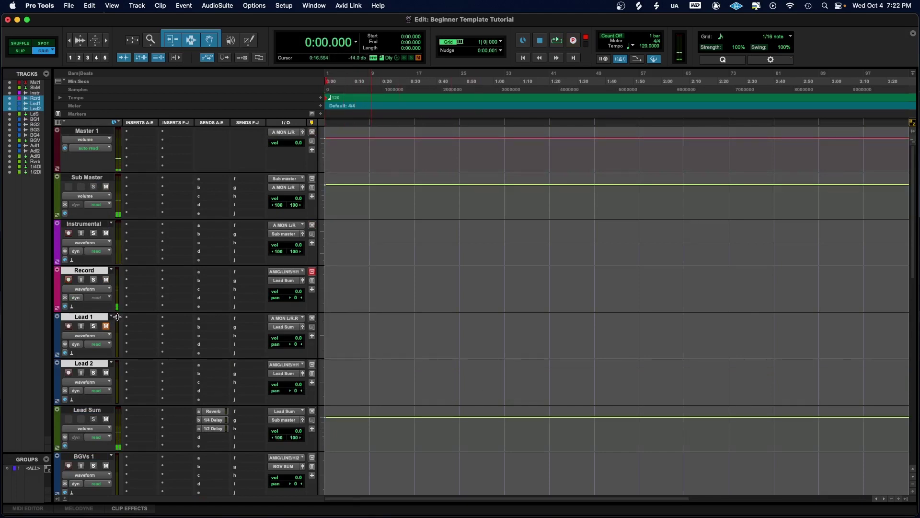
Step: Look over the template's lead, background and adlib tracks with their sum tracks, sends and routing
scroll(266, 355, "down", 3)
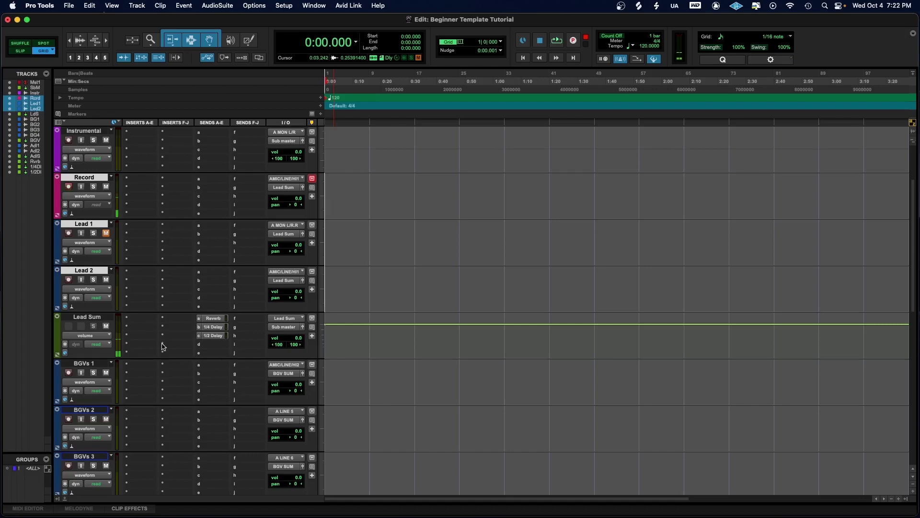
scroll(162, 346, "down", 5)
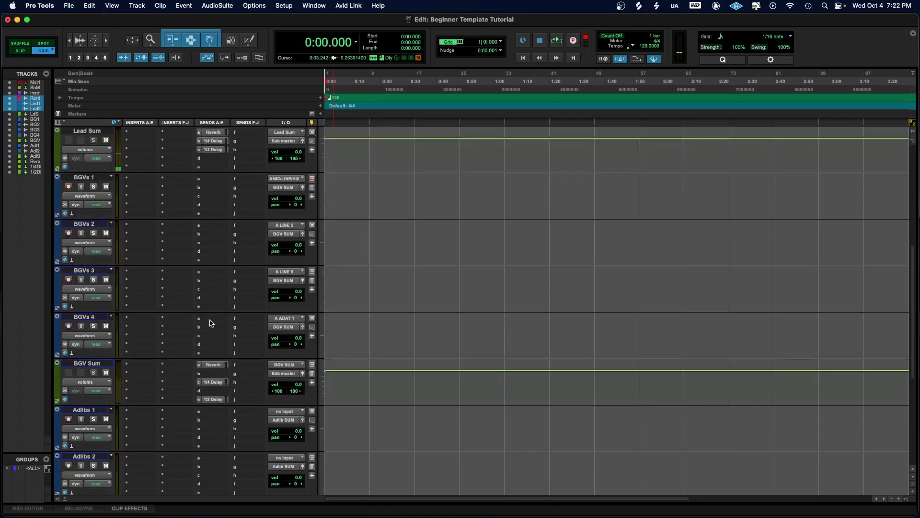
scroll(95, 242, "up", 6)
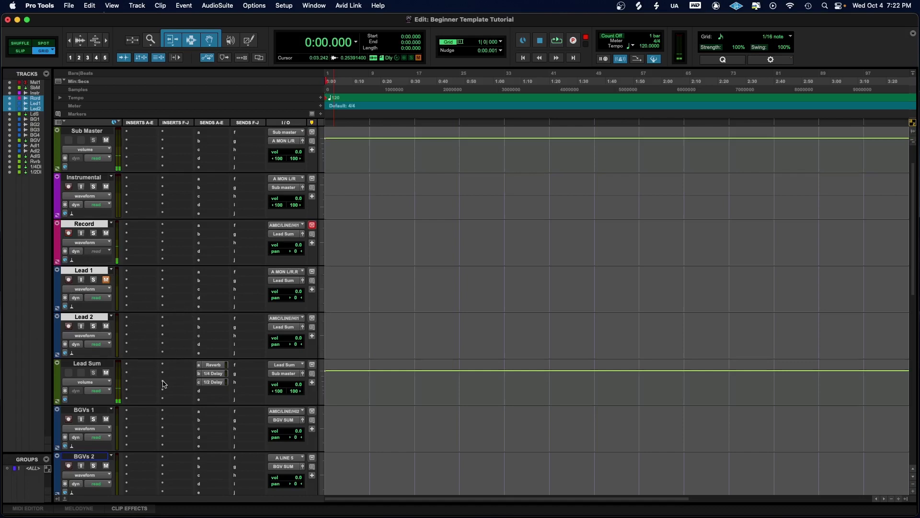
scroll(167, 401, "down", 5)
scroll(167, 402, "down", 3)
scroll(168, 401, "up", 9)
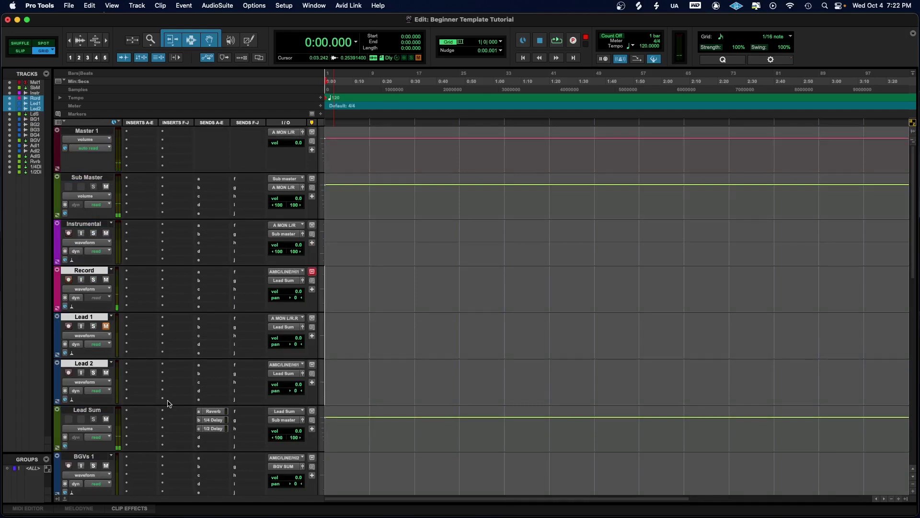
Step: Quit Pro Tools without saving the changes to Beginner Template Tutorial
left_click(43, 5)
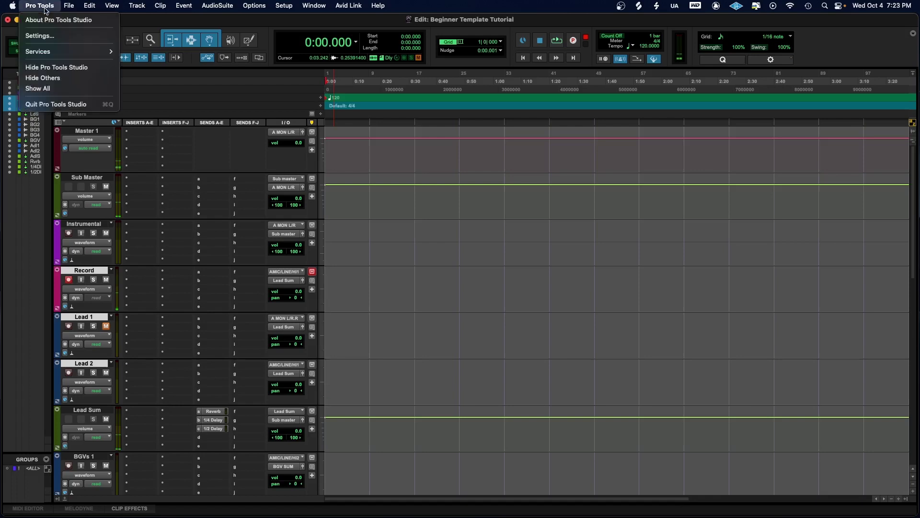
left_click(75, 105)
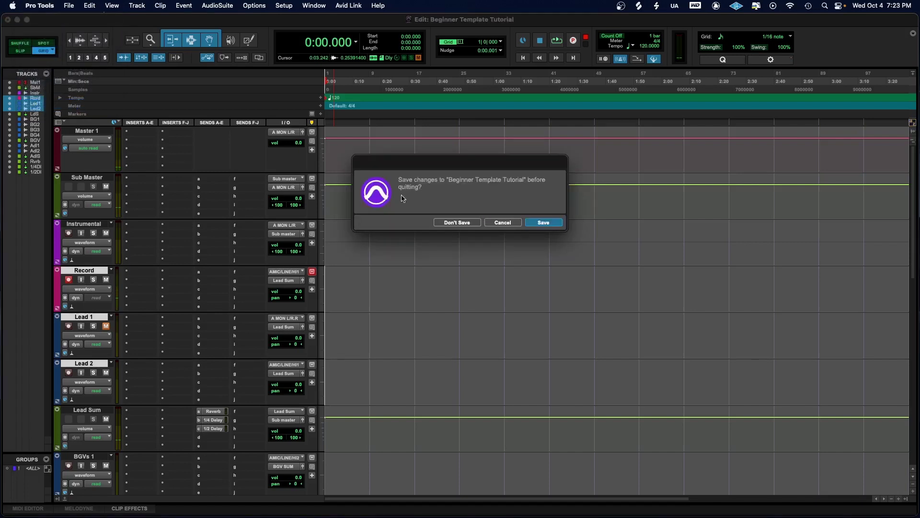
left_click(472, 224)
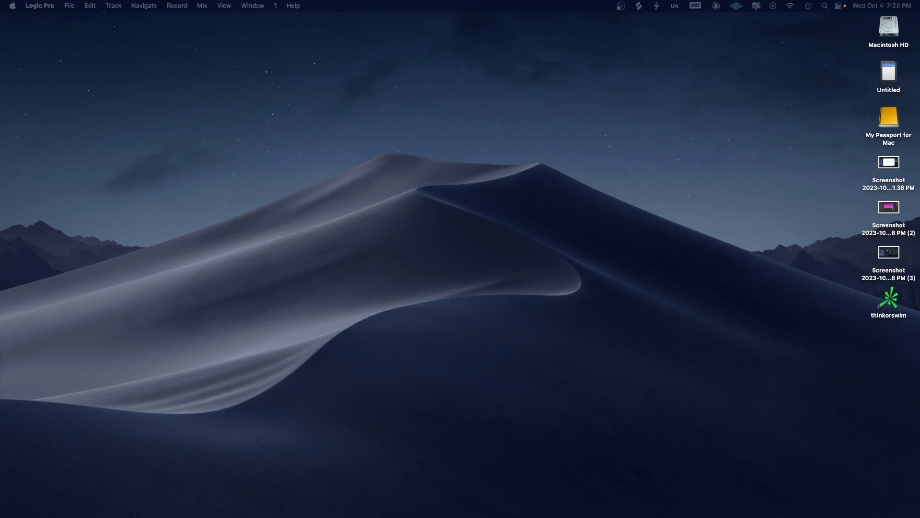
Step: Switch to Logic Pro and open Logic Stock Template v1 from My Templates
left_click_drag(232, 487, 254, 193)
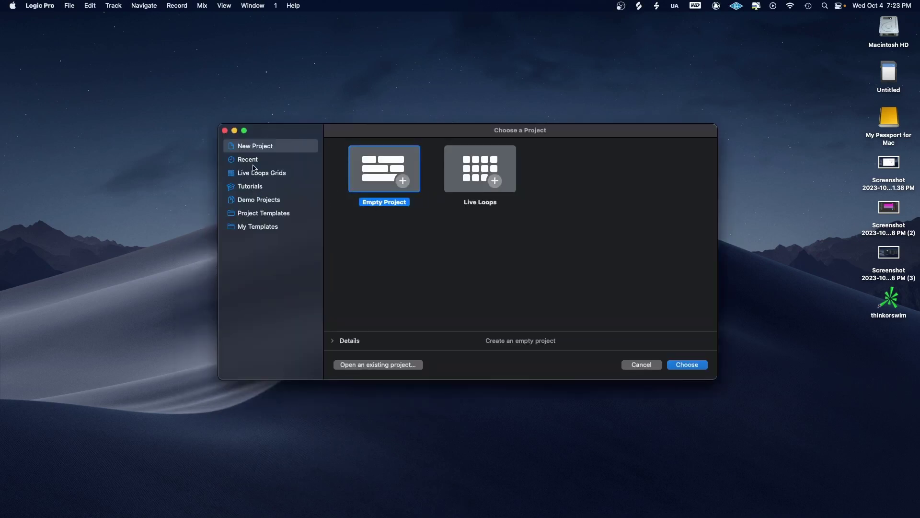
left_click(251, 227)
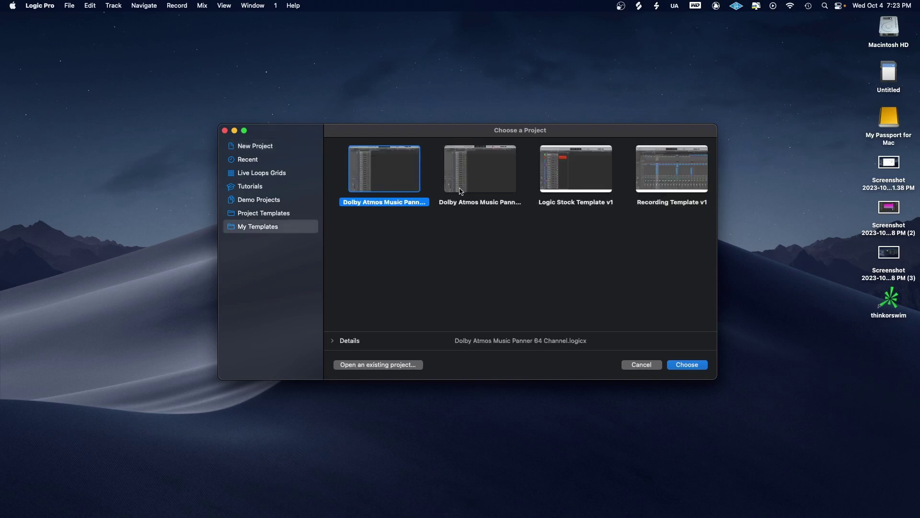
double_click(567, 176)
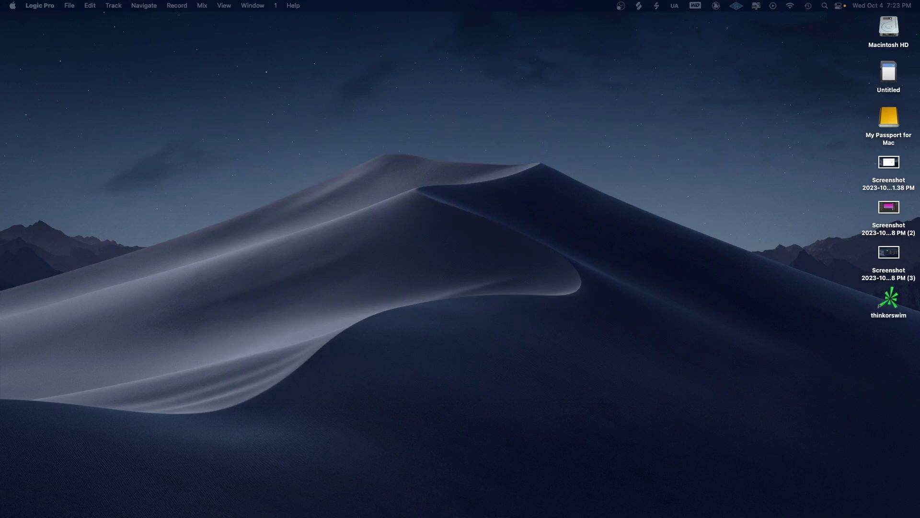
left_click_drag(653, 408, 270, 5)
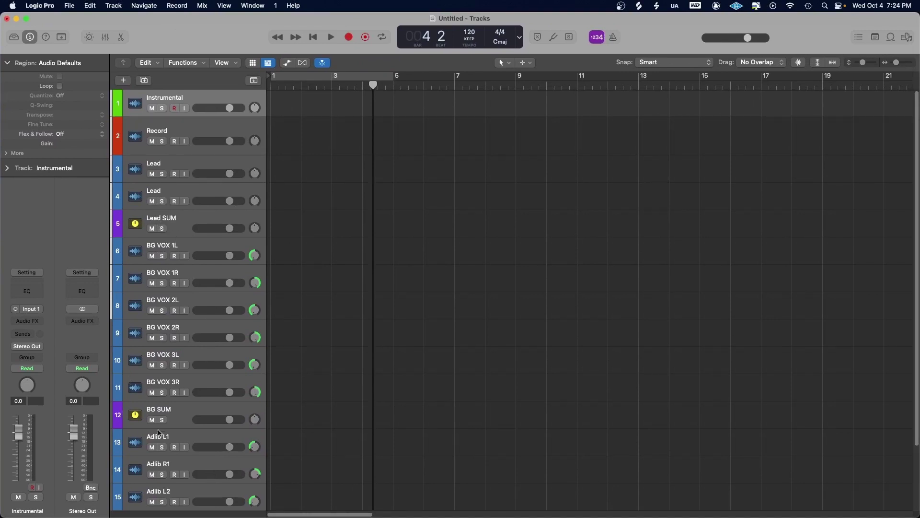
Step: Examine the template's track list and mixer strips, including the sum tracks, bus sends and reverb, delay and modulation effect channels
scroll(163, 436, "down", 3)
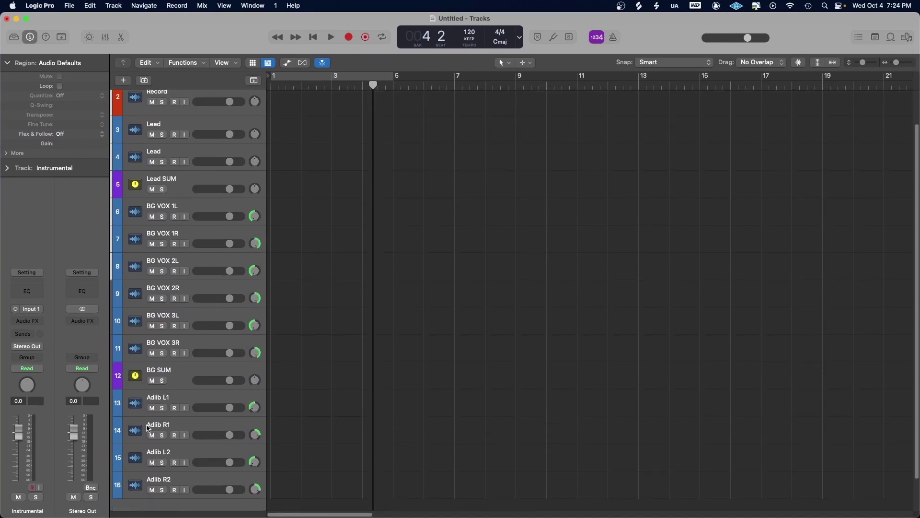
scroll(155, 452, "down", 1)
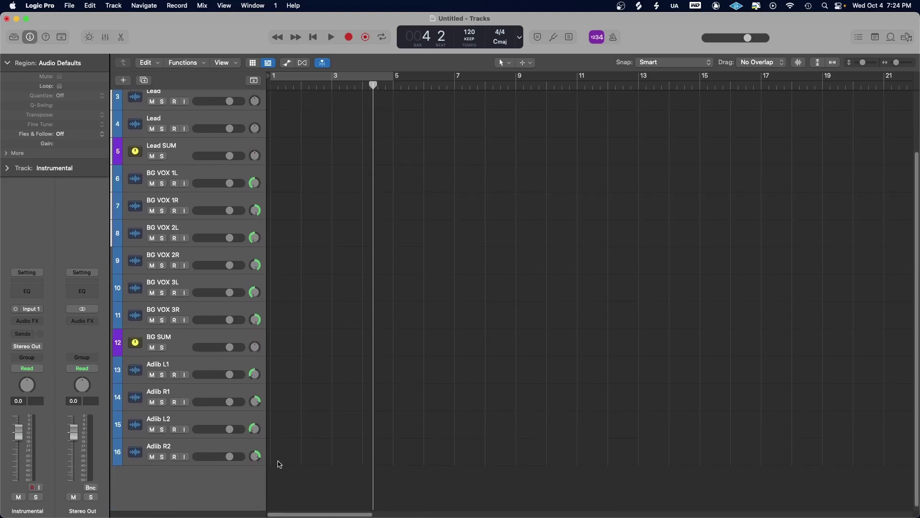
key("x")
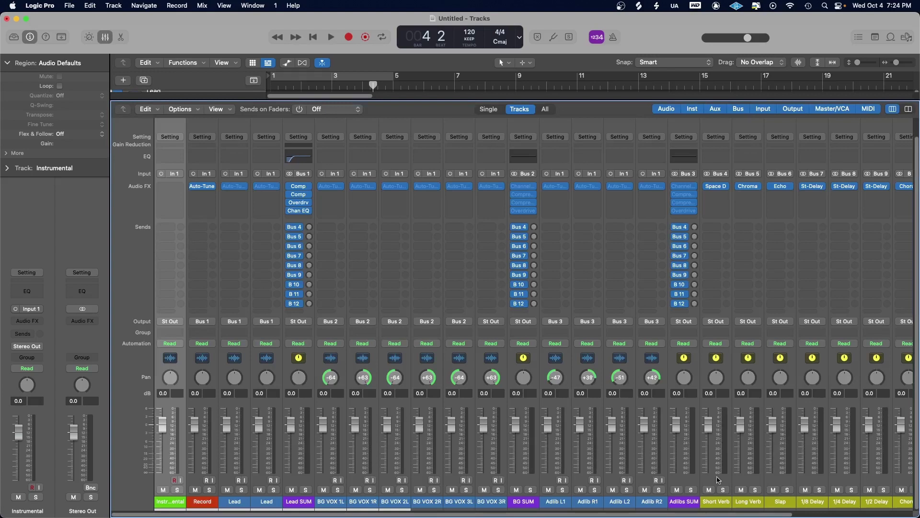
scroll(731, 490, "right", 5)
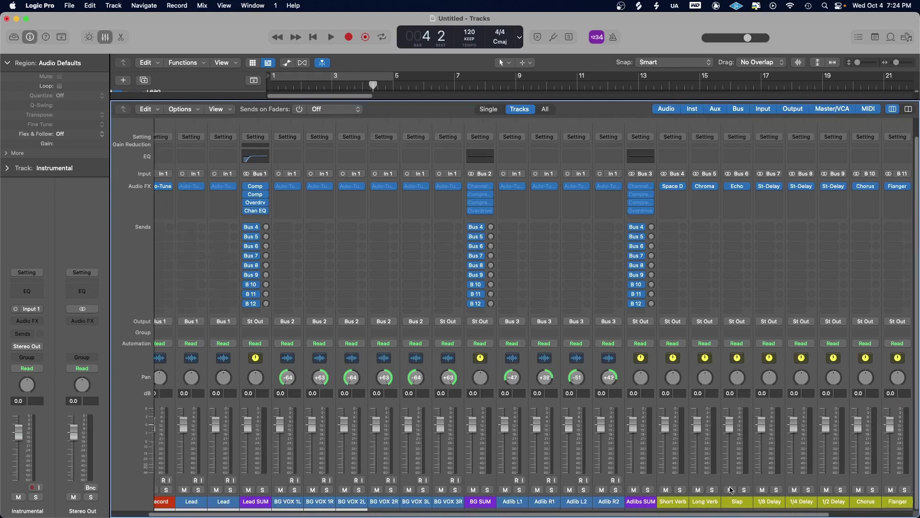
scroll(731, 490, "right", 2)
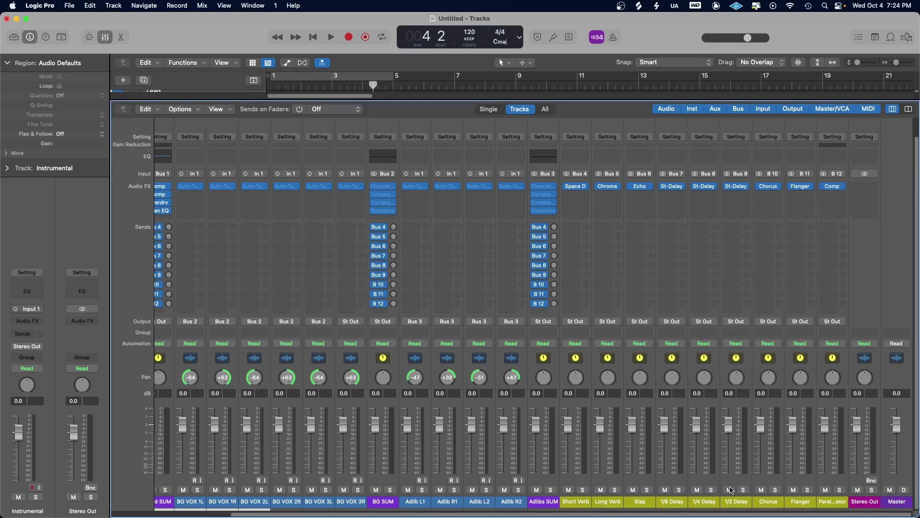
scroll(731, 489, "left", 3)
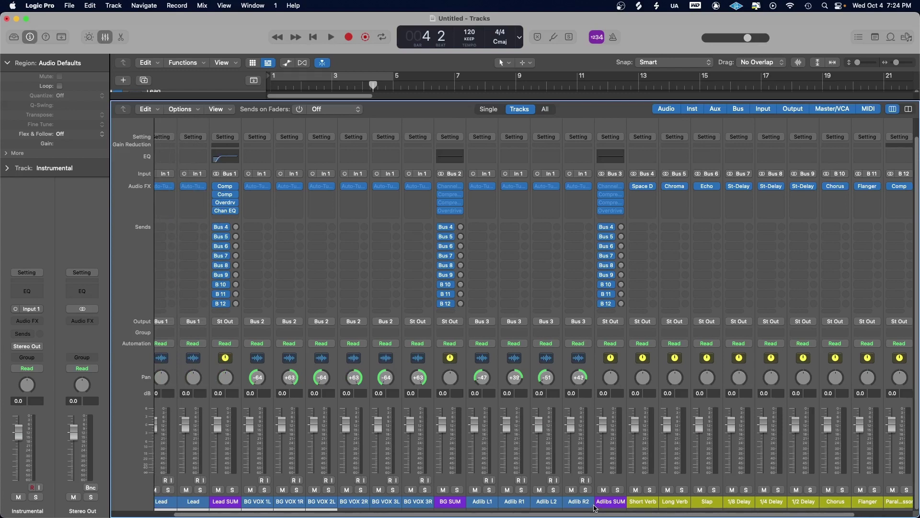
Step: Create an arrangement track for the Adlibs SUM channel strip and close the mixer
left_click(608, 505)
right_click(609, 507)
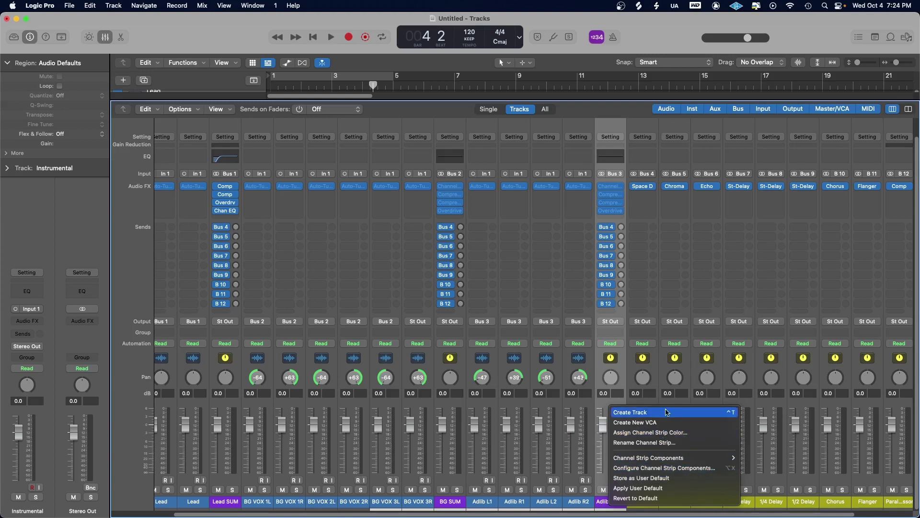
left_click(663, 415)
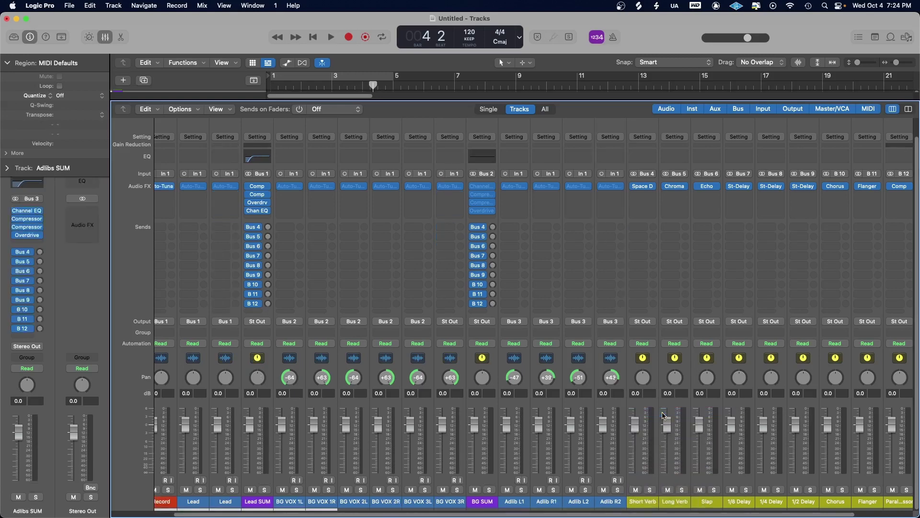
key("x")
Step: Move the Adlibs SUM track from beneath Instrumental to below Adlib R2
scroll(518, 304, "down", 2)
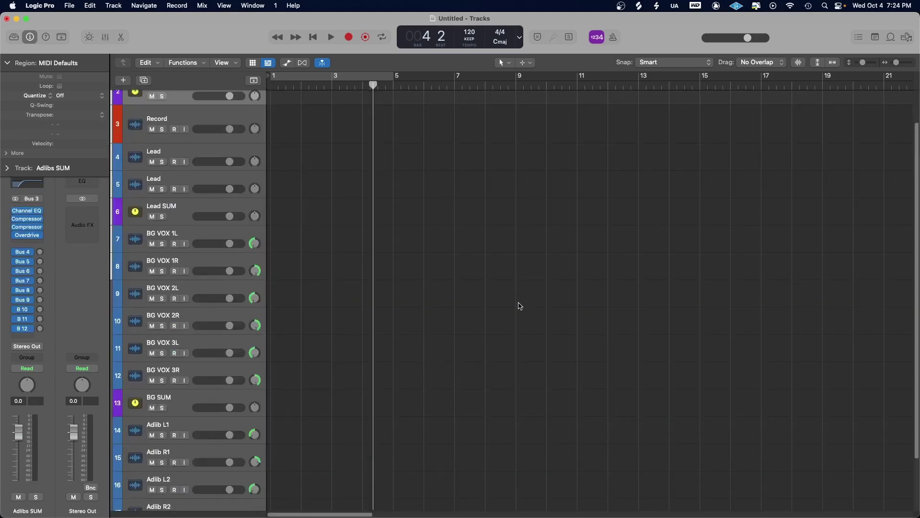
scroll(520, 306, "down", 2)
scroll(520, 306, "up", 4)
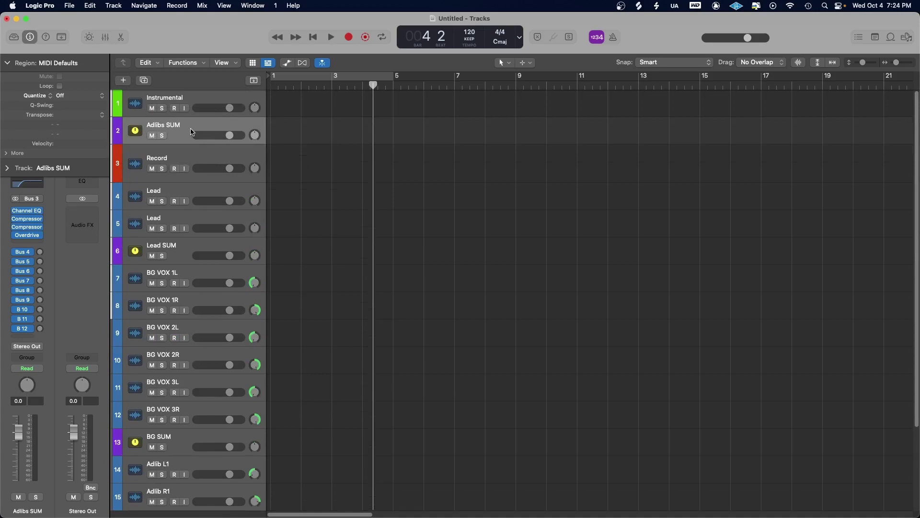
mouse_move(191, 131)
left_mouse_down()
mouse_move(191, 446)
mouse_move(144, 467)
mouse_move(144, 443)
mouse_move(144, 474)
left_mouse_up()
scroll(290, 419, "up", 3)
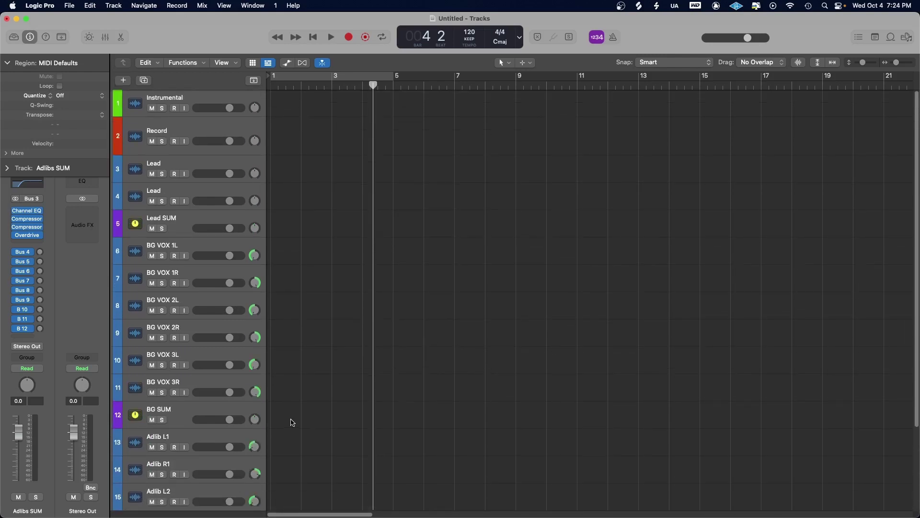
scroll(345, 422, "down", 1)
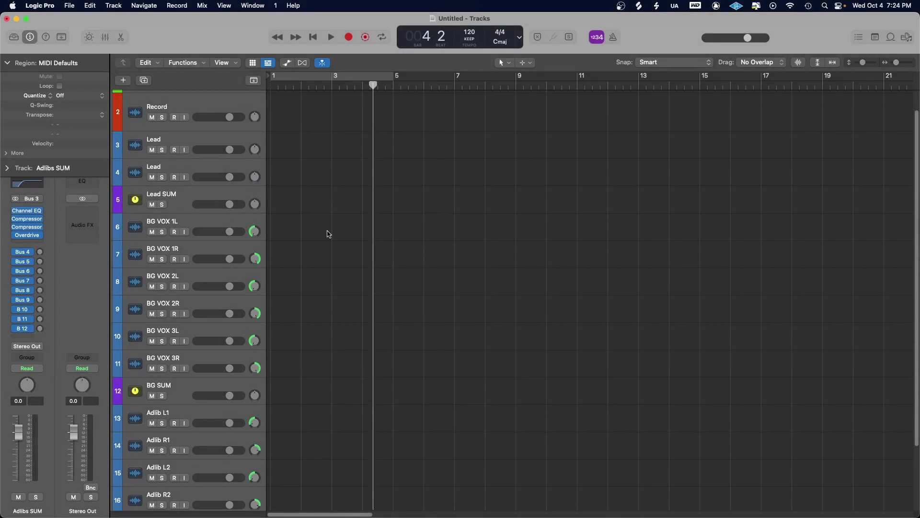
Step: Quit Logic Pro without saving the untitled project
left_click(40, 6)
left_click(42, 172)
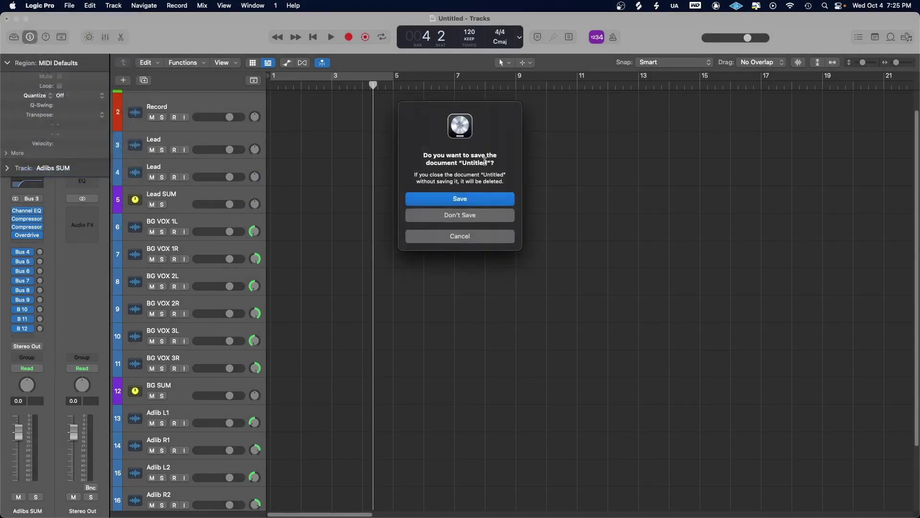
left_click(476, 223)
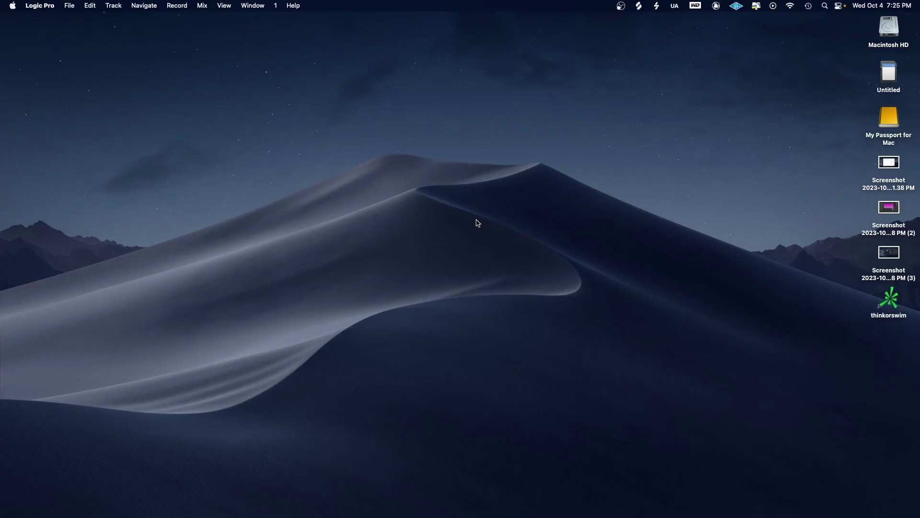